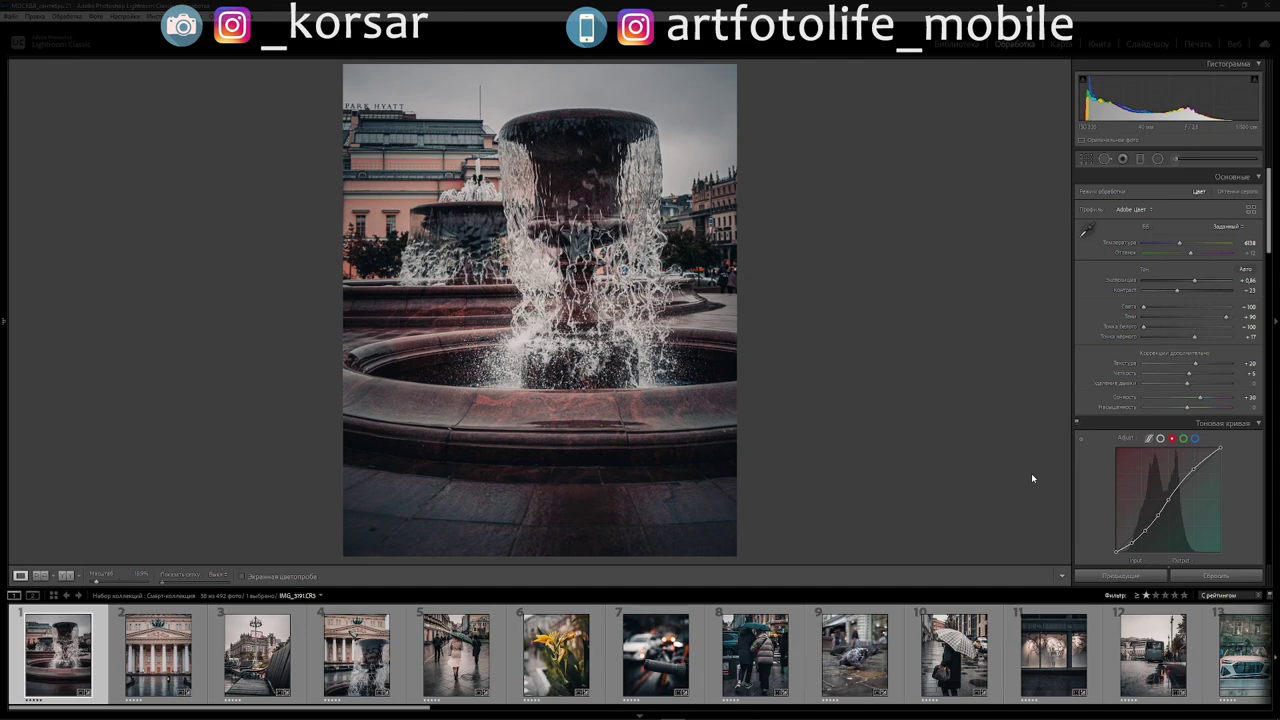
Step: Show the file name and shooting-details overlay, then step forward to the umbrella photo
key("i")
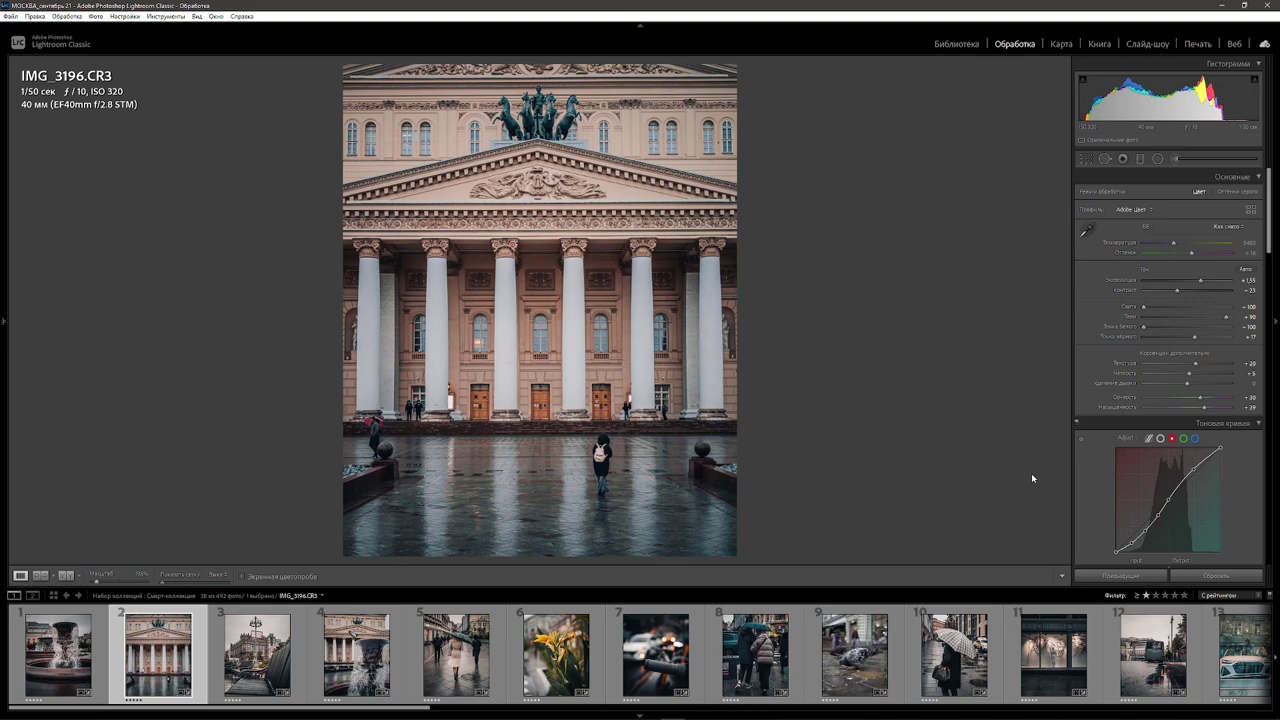
key("Right")
key("Right")
key("Right")
key("Right")
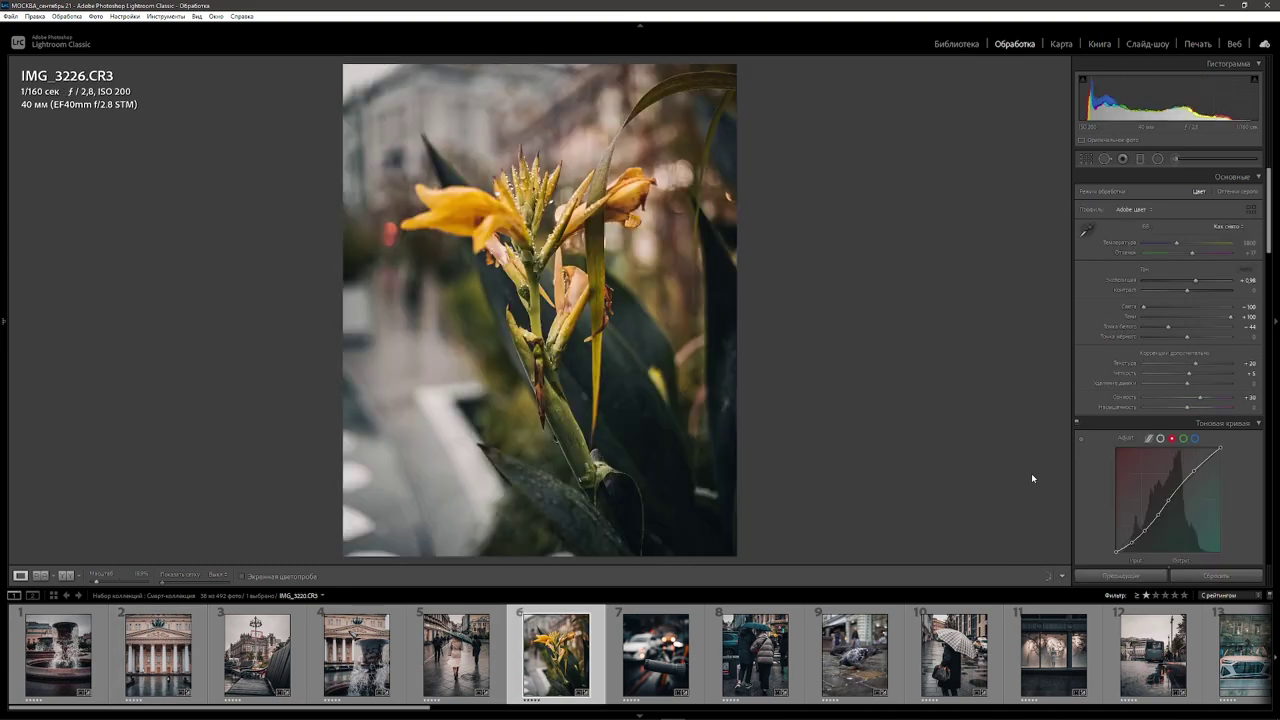
key("Right")
key("Right")
key("Right")
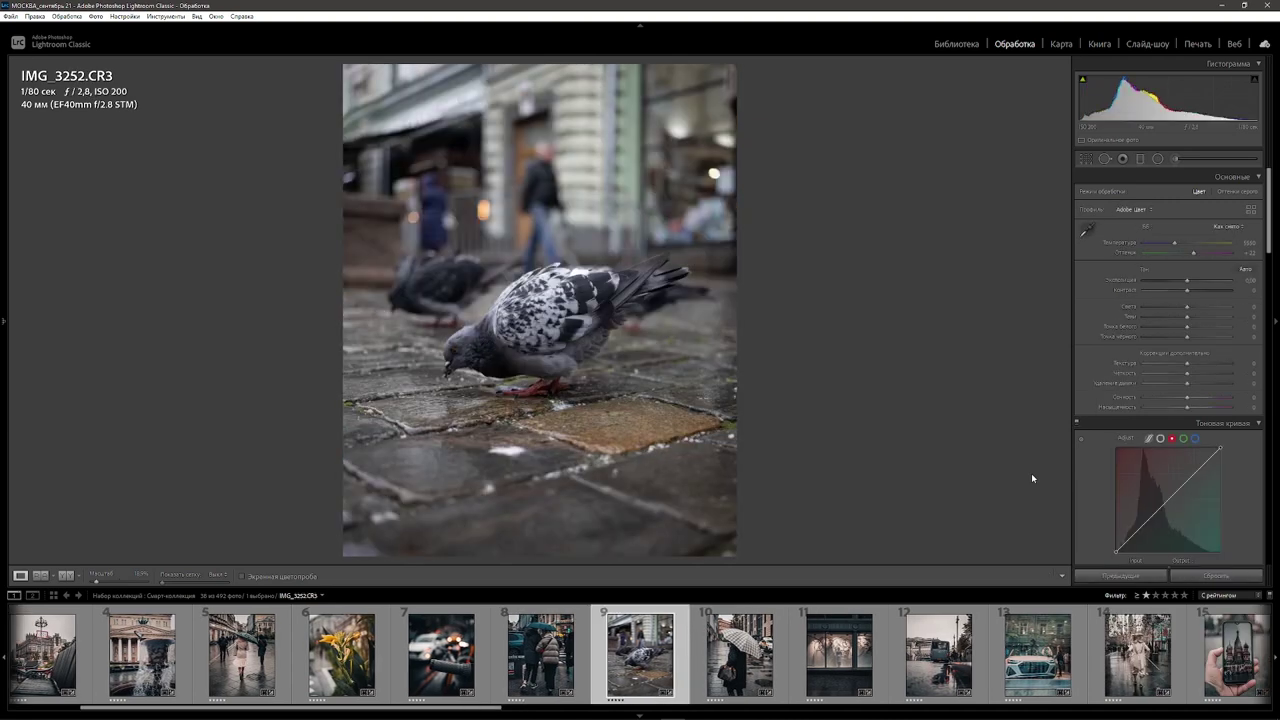
key("Right")
Step: Page forward past the speeding car and taxi photos to the cyclist shot IMG_3527
key("Right")
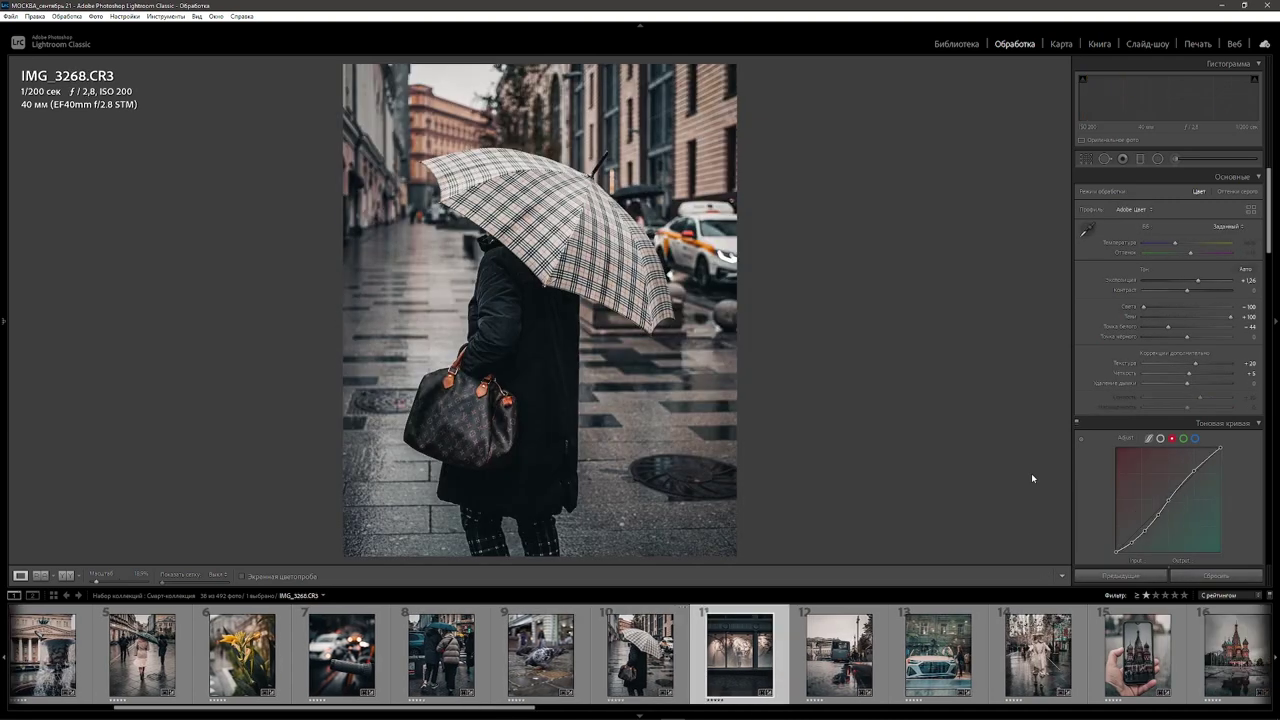
key("Right")
key("Right")
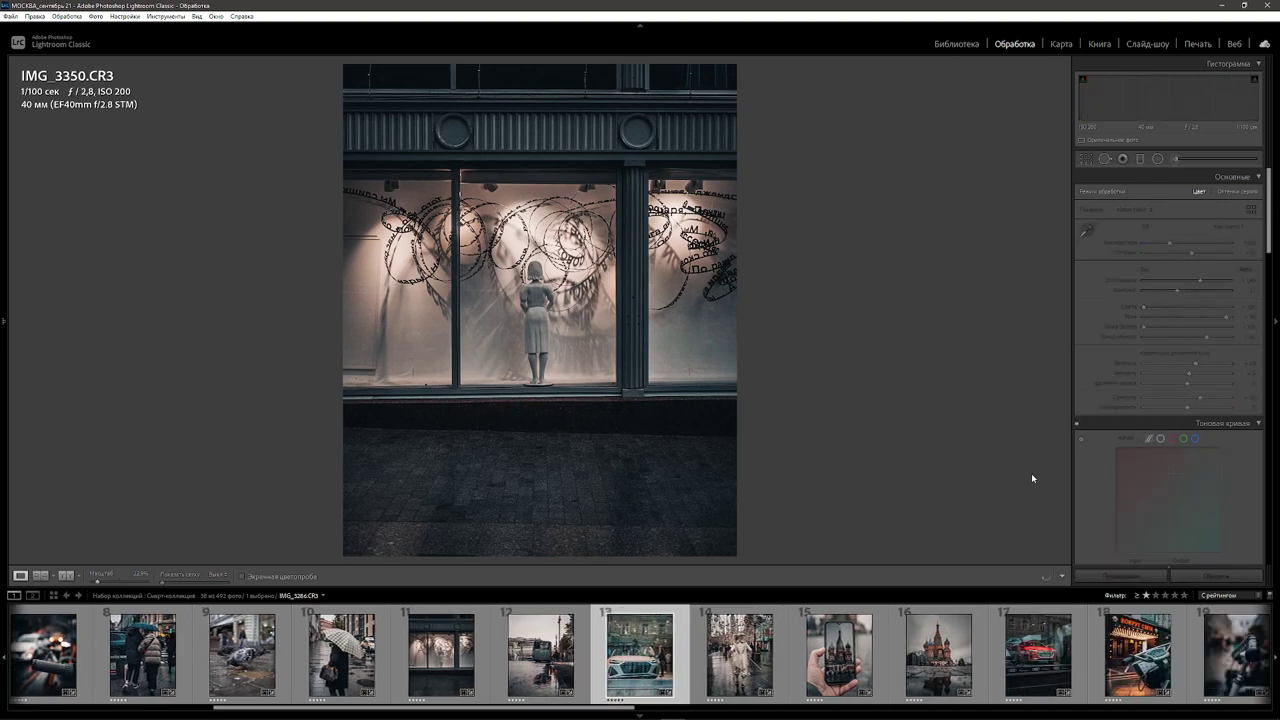
key("Right")
key("Right")
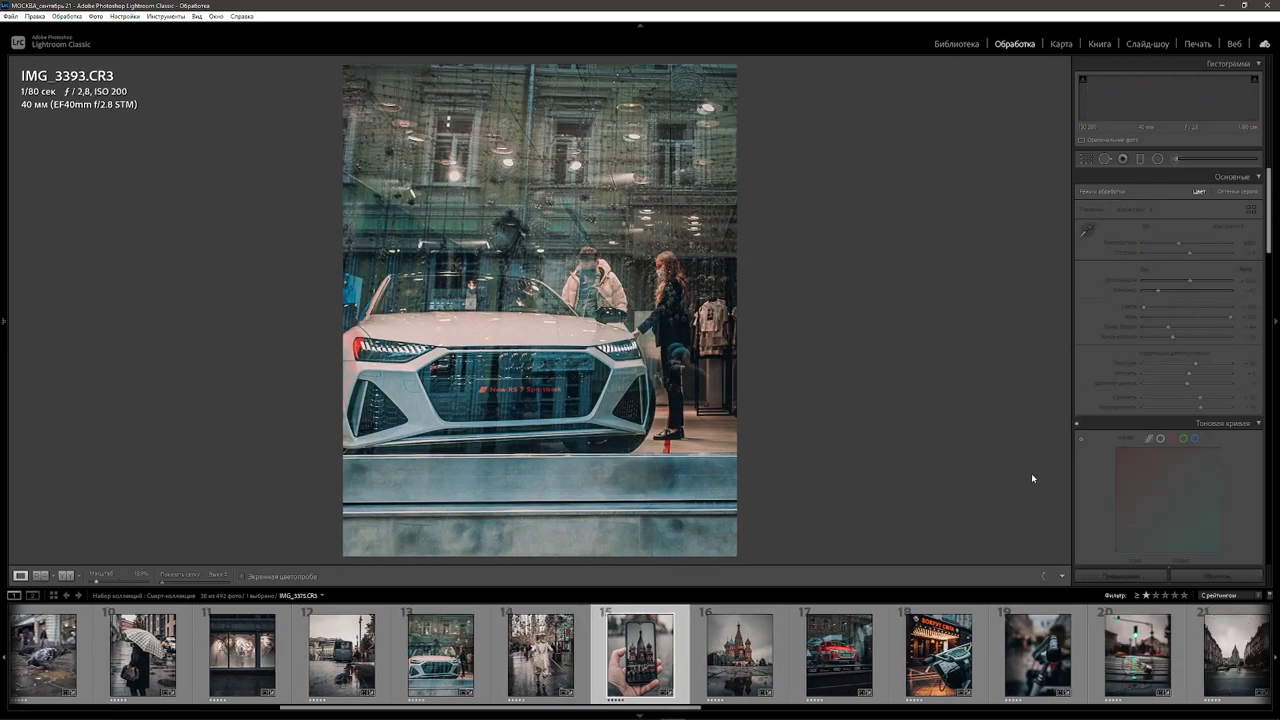
key("Right")
key("Right")
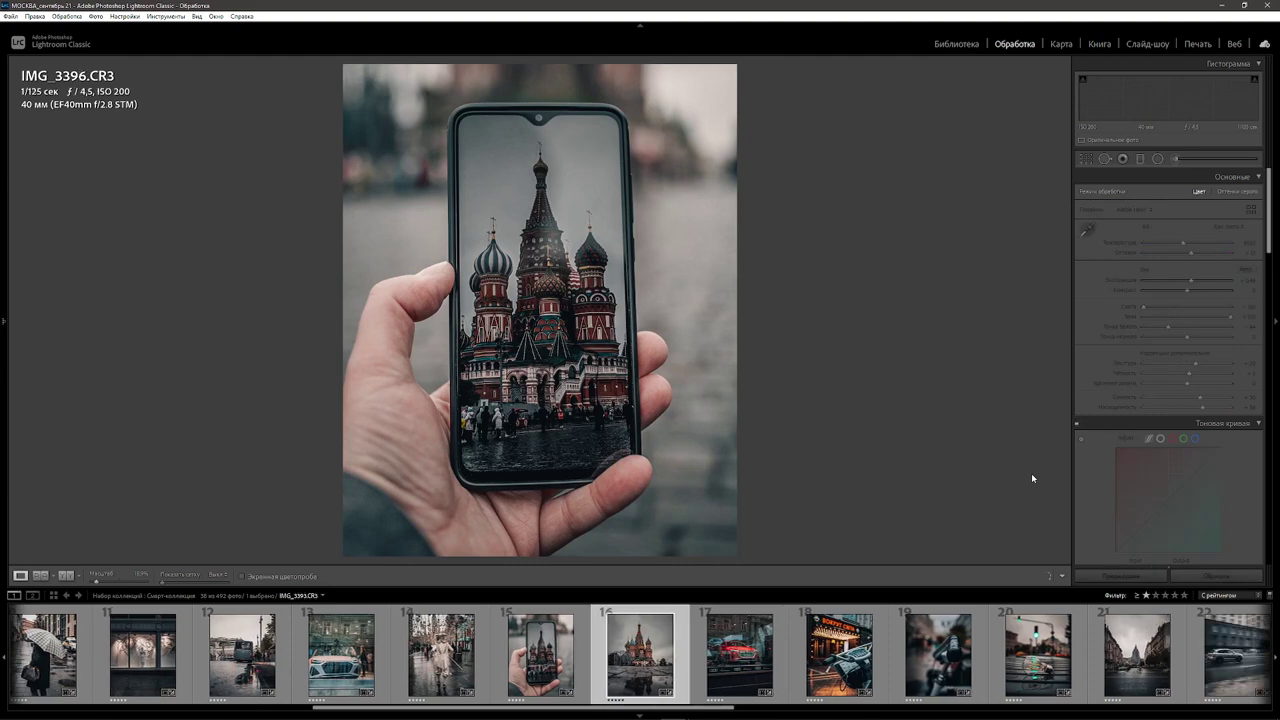
key("Right")
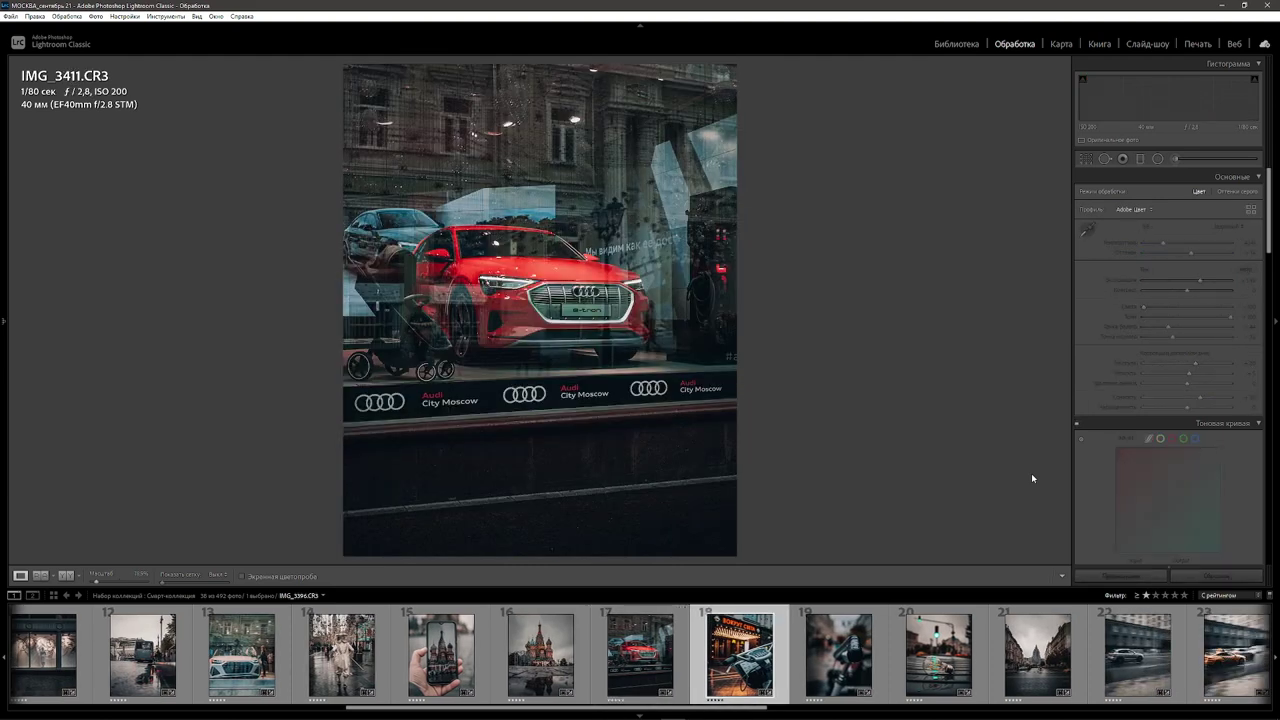
key("Right")
key("Right")
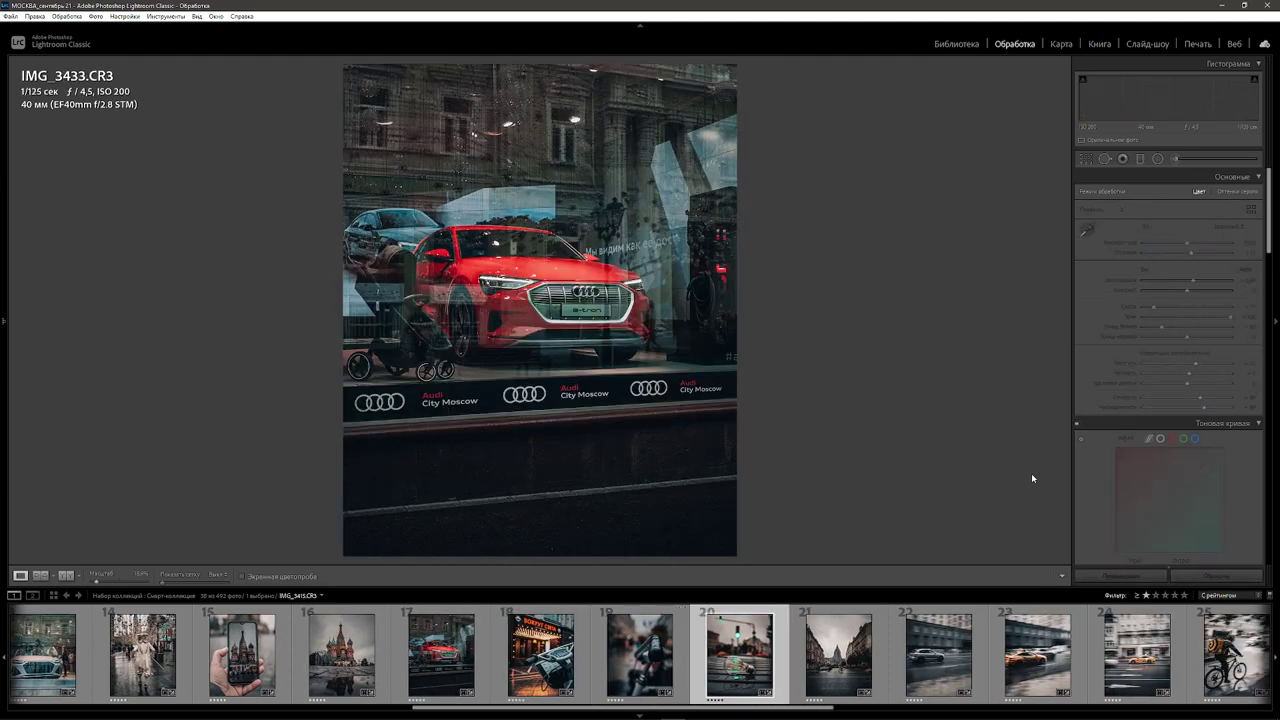
key("Right")
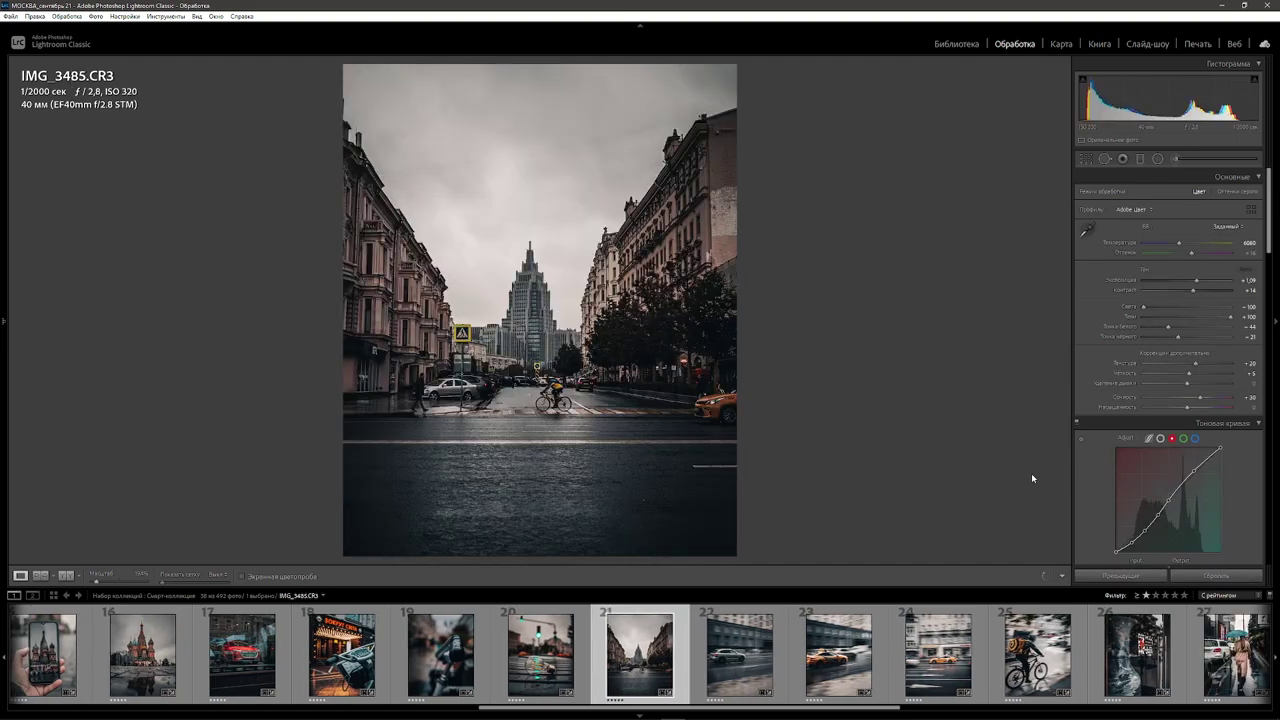
key("Right")
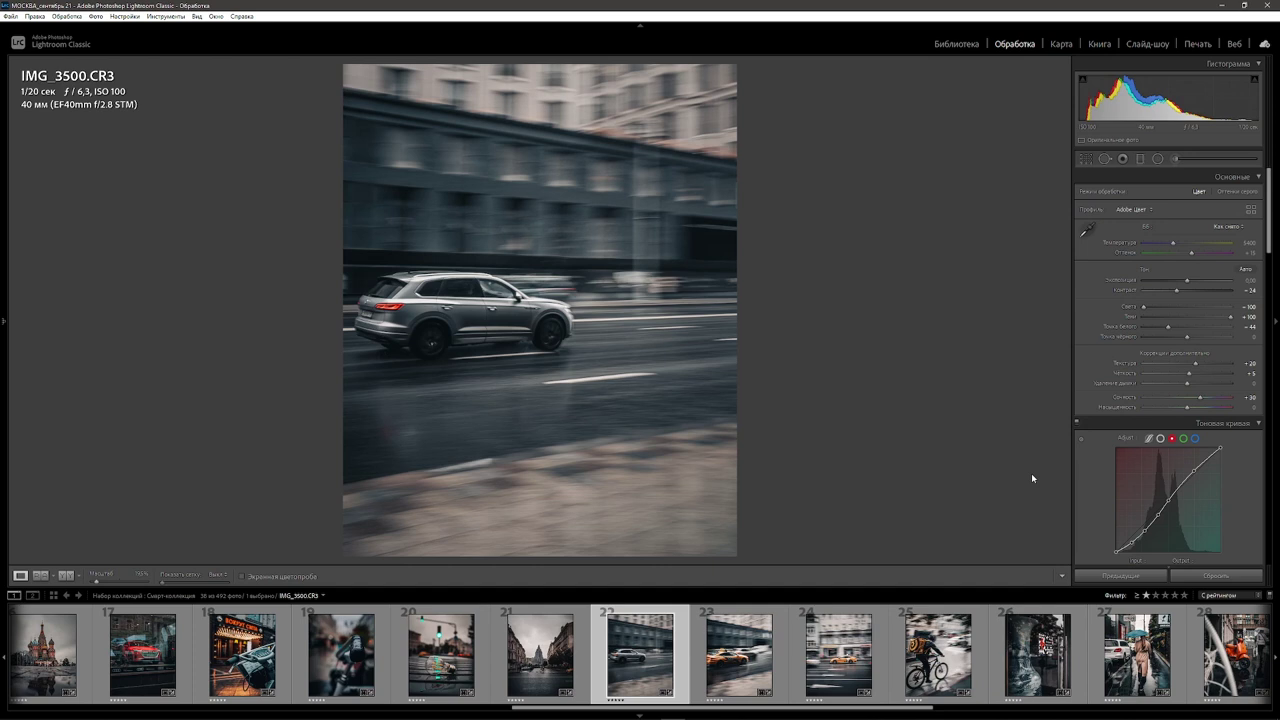
key("Right")
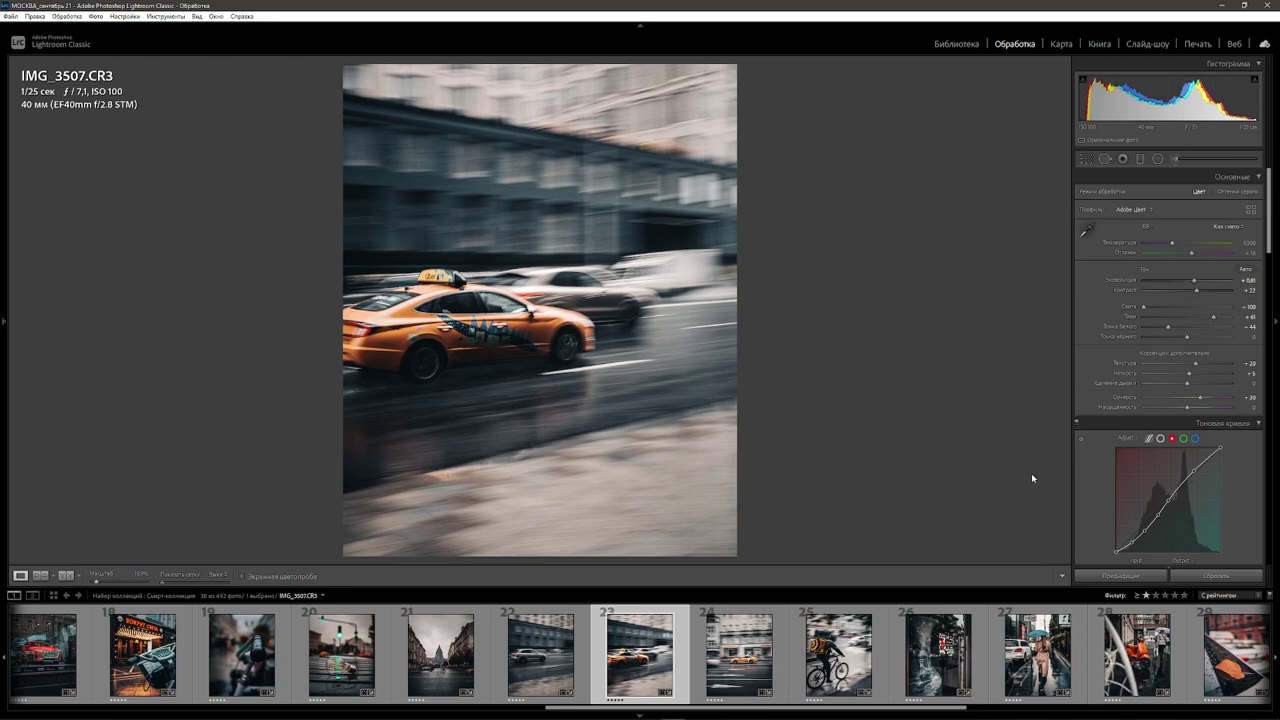
key("Right")
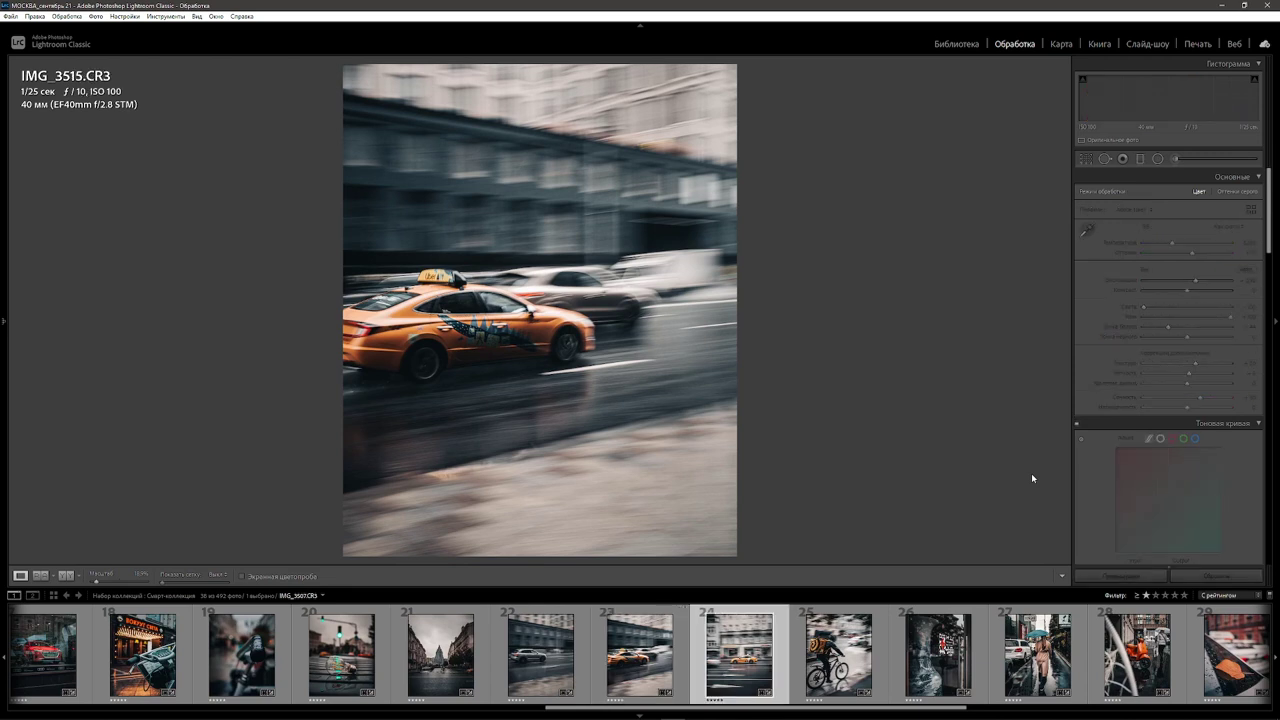
key("Right")
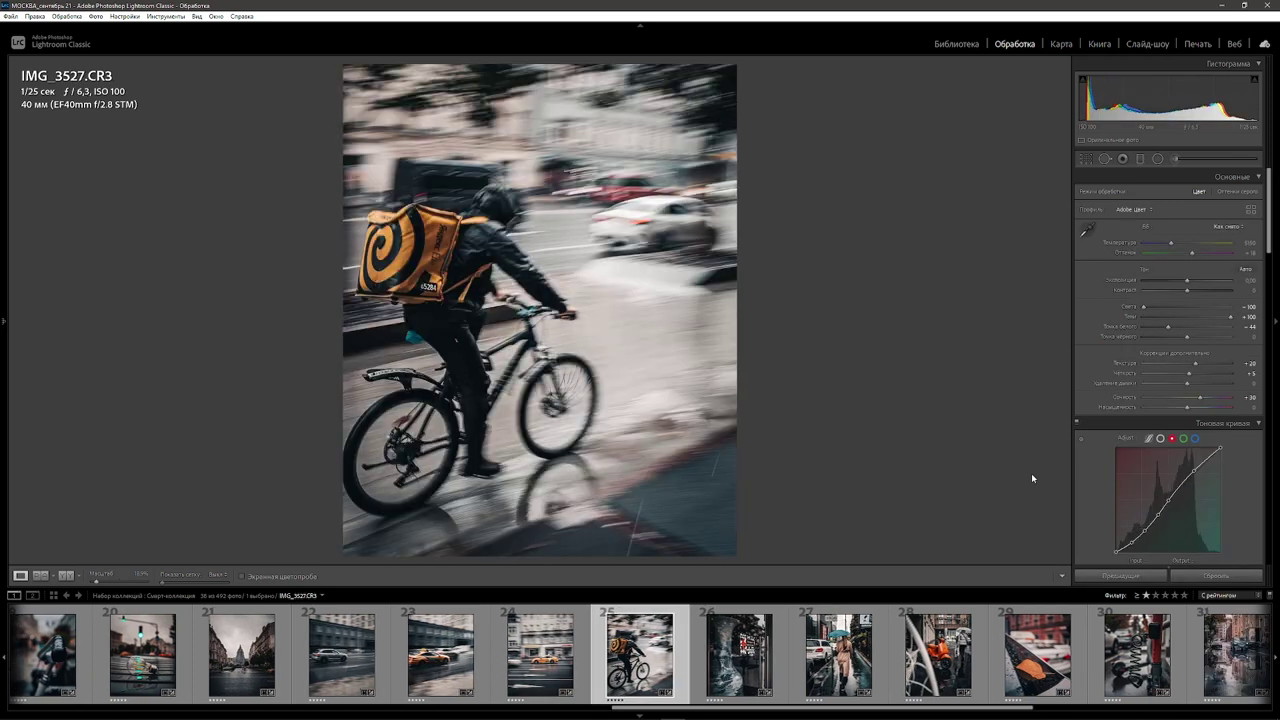
Step: Step back from the cyclist shot to the previous taxi photo
key("Left")
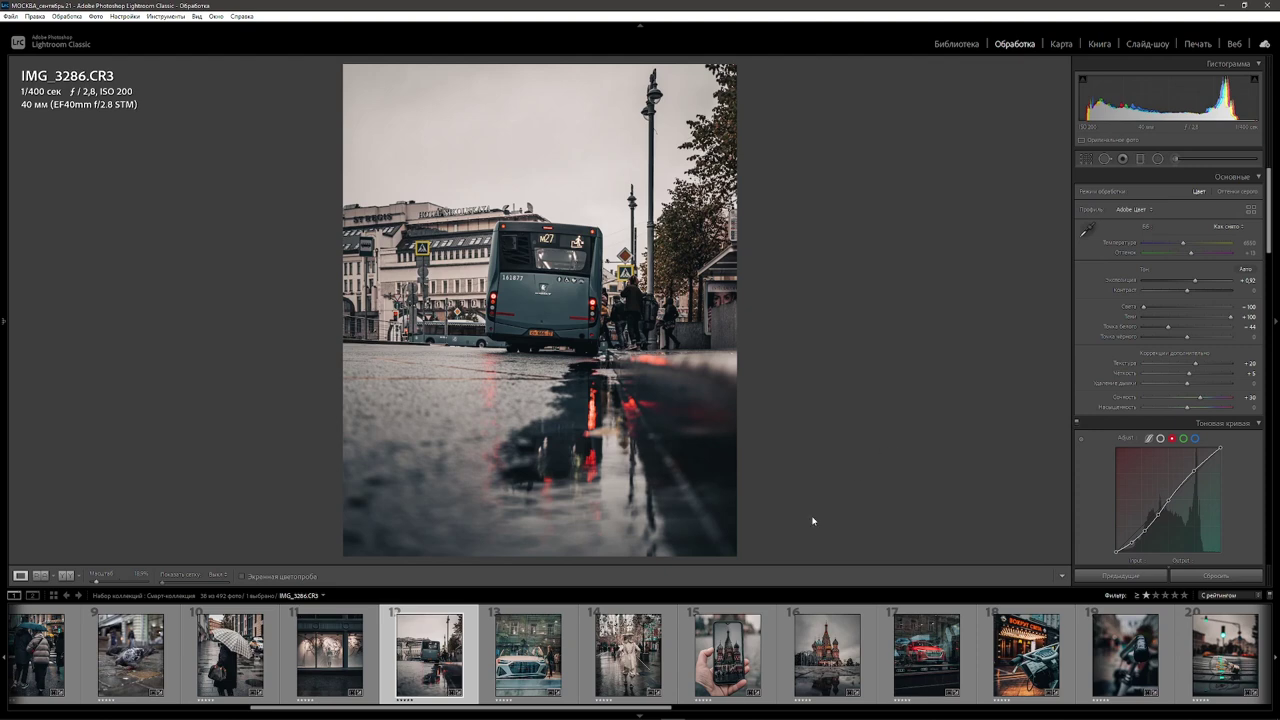
Step: Browse the light bulb, puddle reflection, scooter cable and St. Basil's Cathedral photos from the filmstrip
left_click(1225, 655)
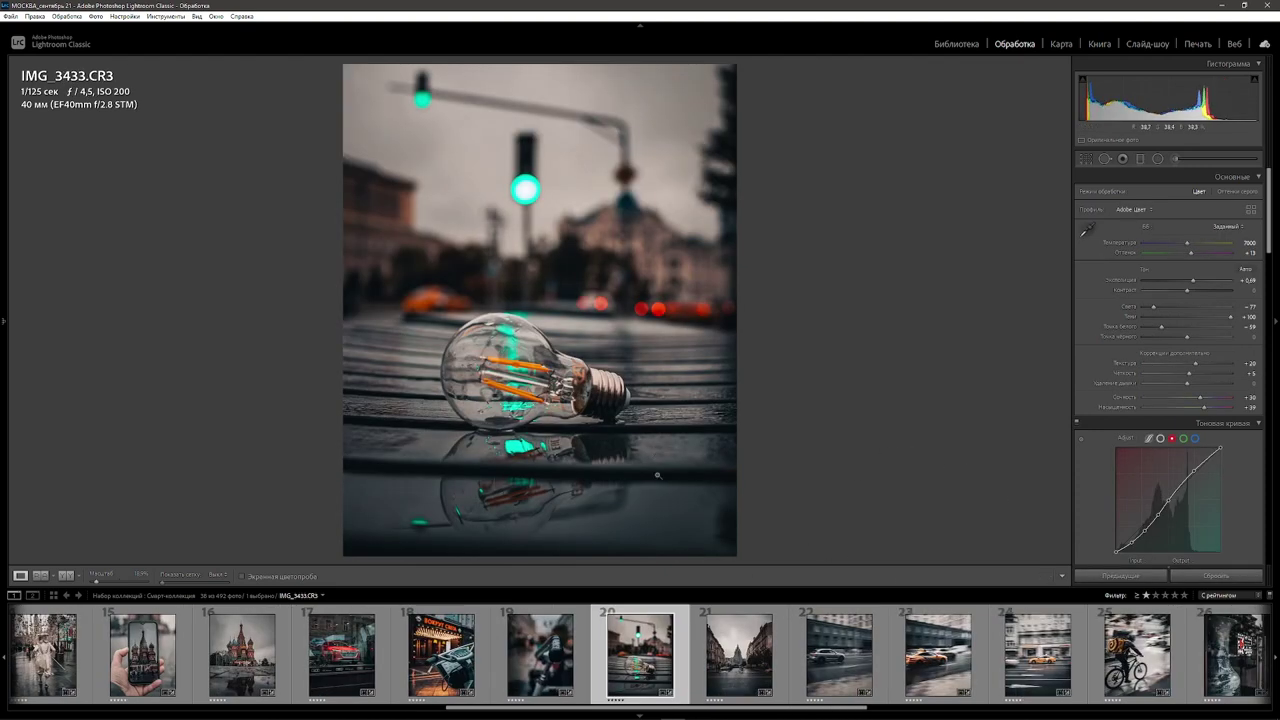
left_click_drag(771, 712, 366, 711)
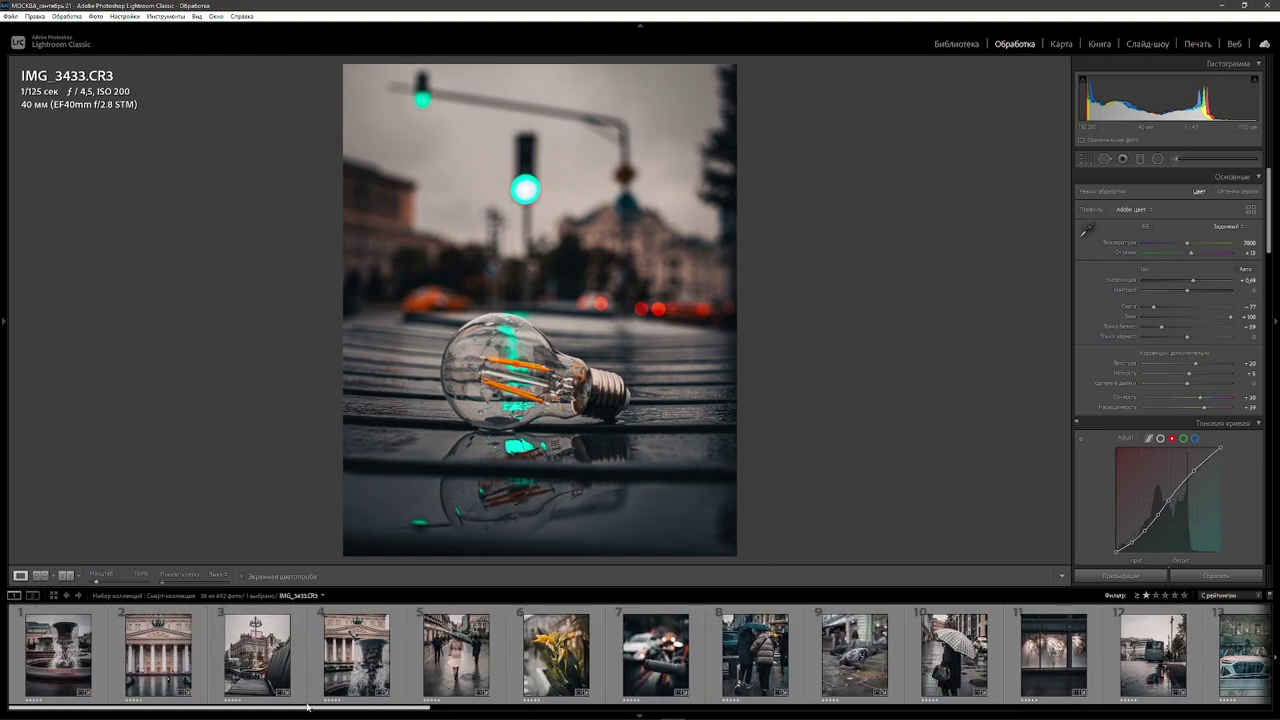
left_click_drag(366, 711, 1056, 711)
left_click(884, 655)
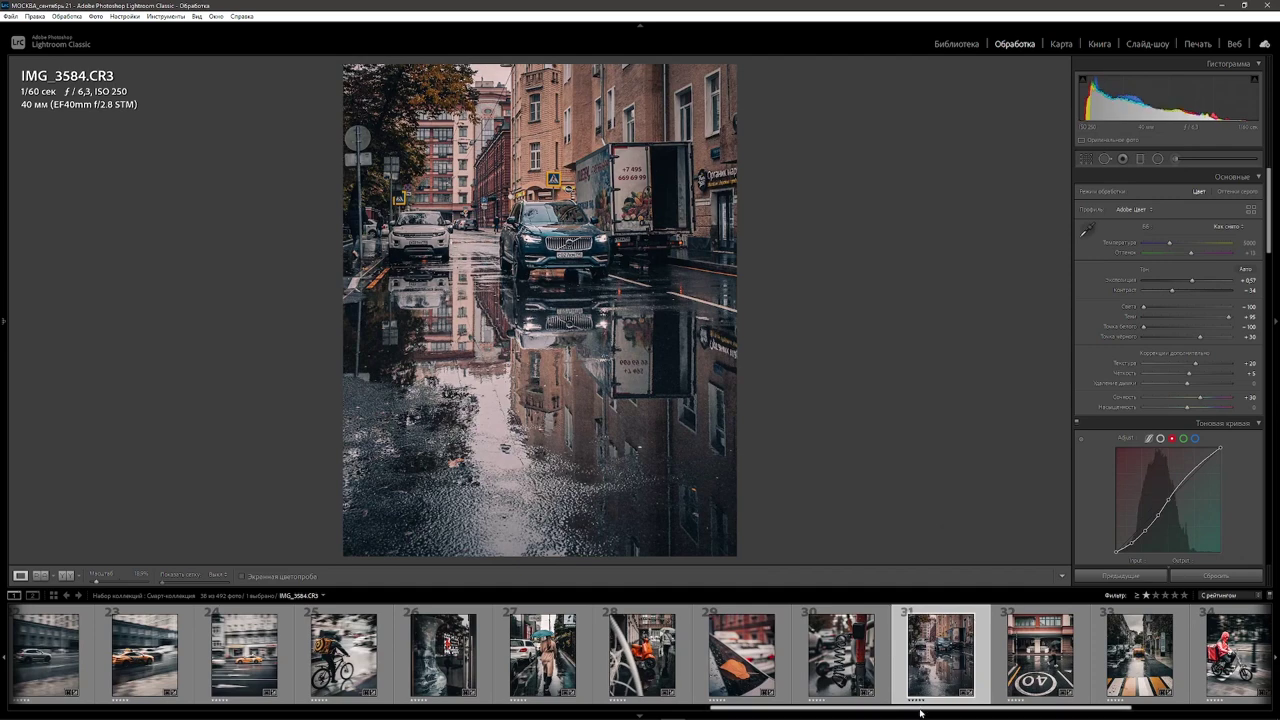
left_click(840, 655)
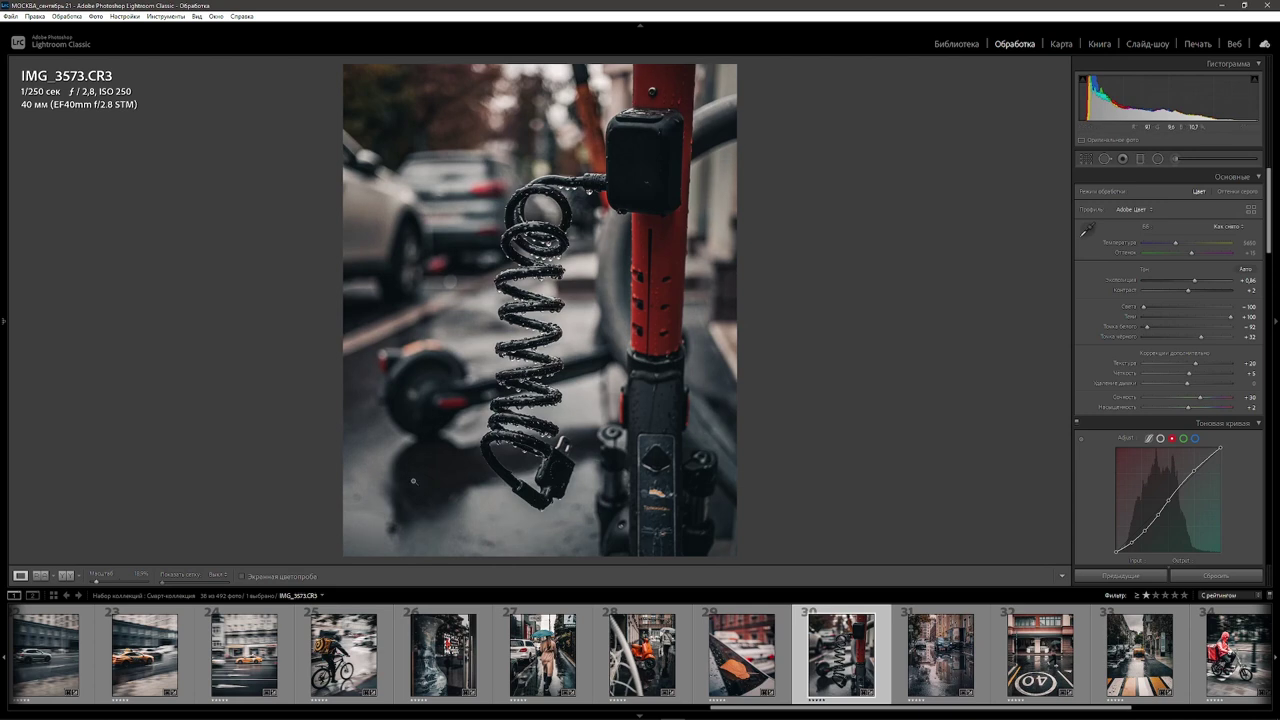
scroll(593, 655, "up", 5)
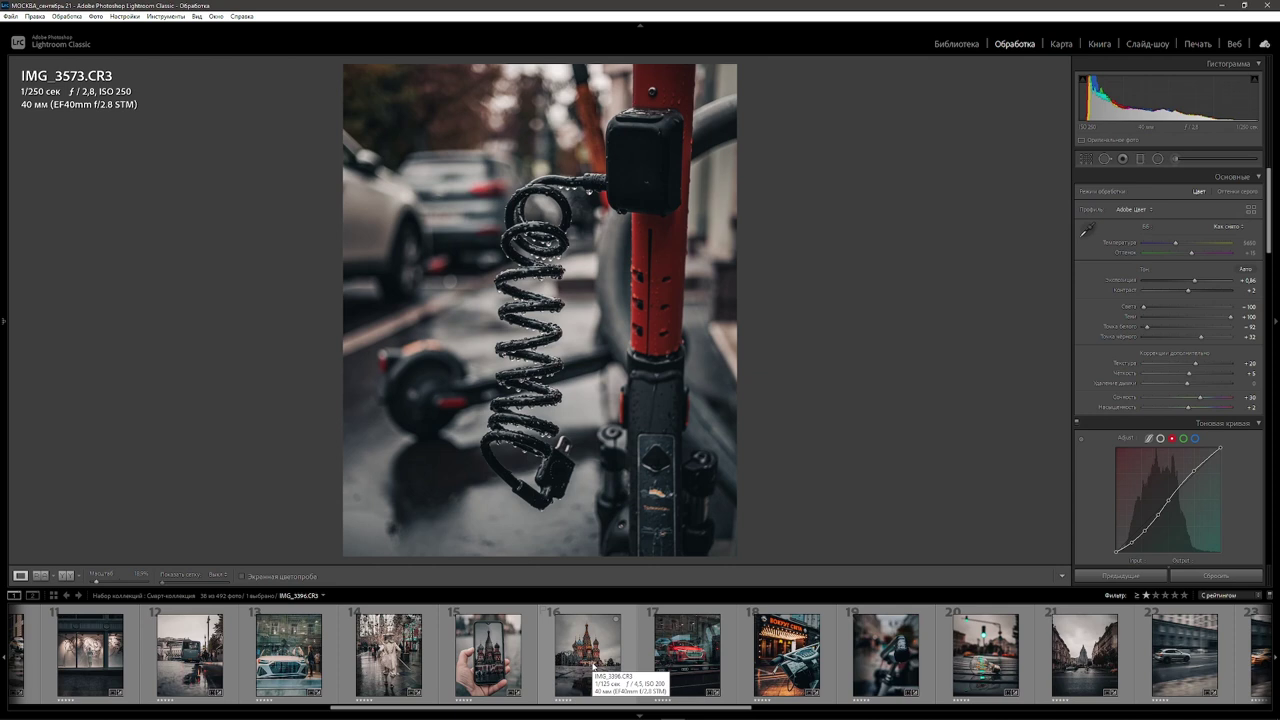
left_click(590, 655)
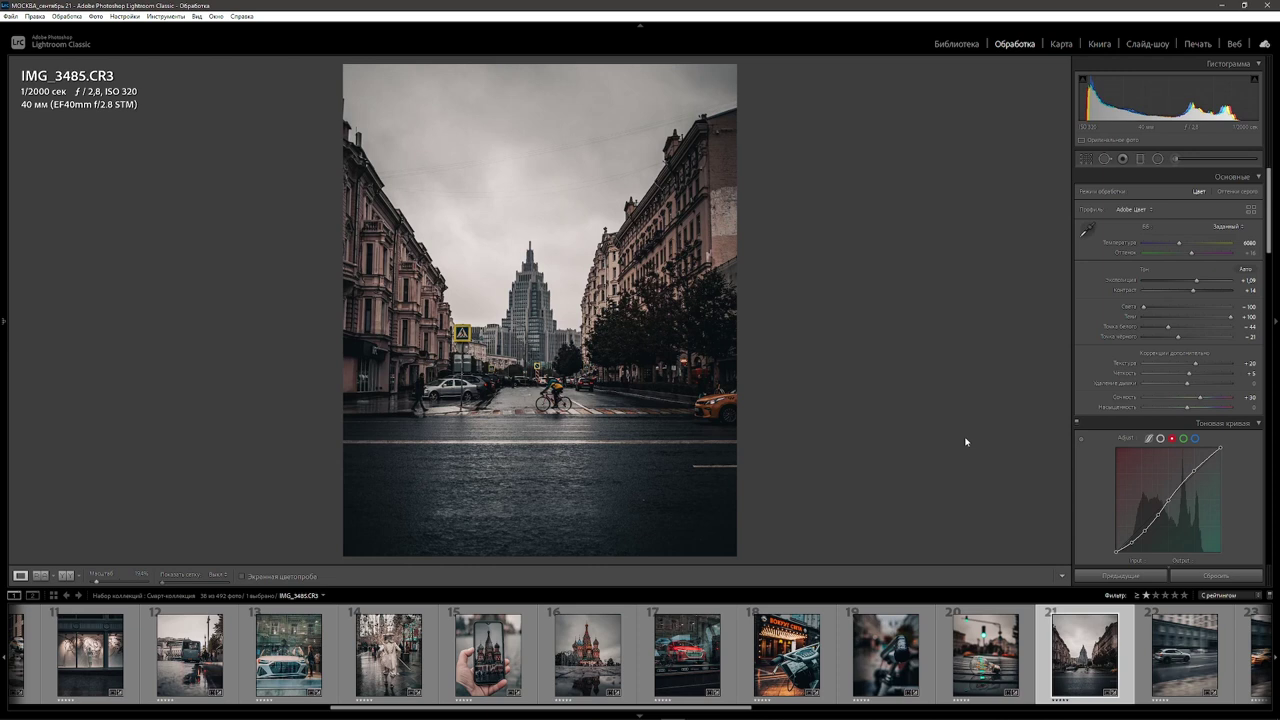
Step: Step back past the light bulb and costumed-figure shots to open the unedited pigeon photo IMG_3252
key("Left")
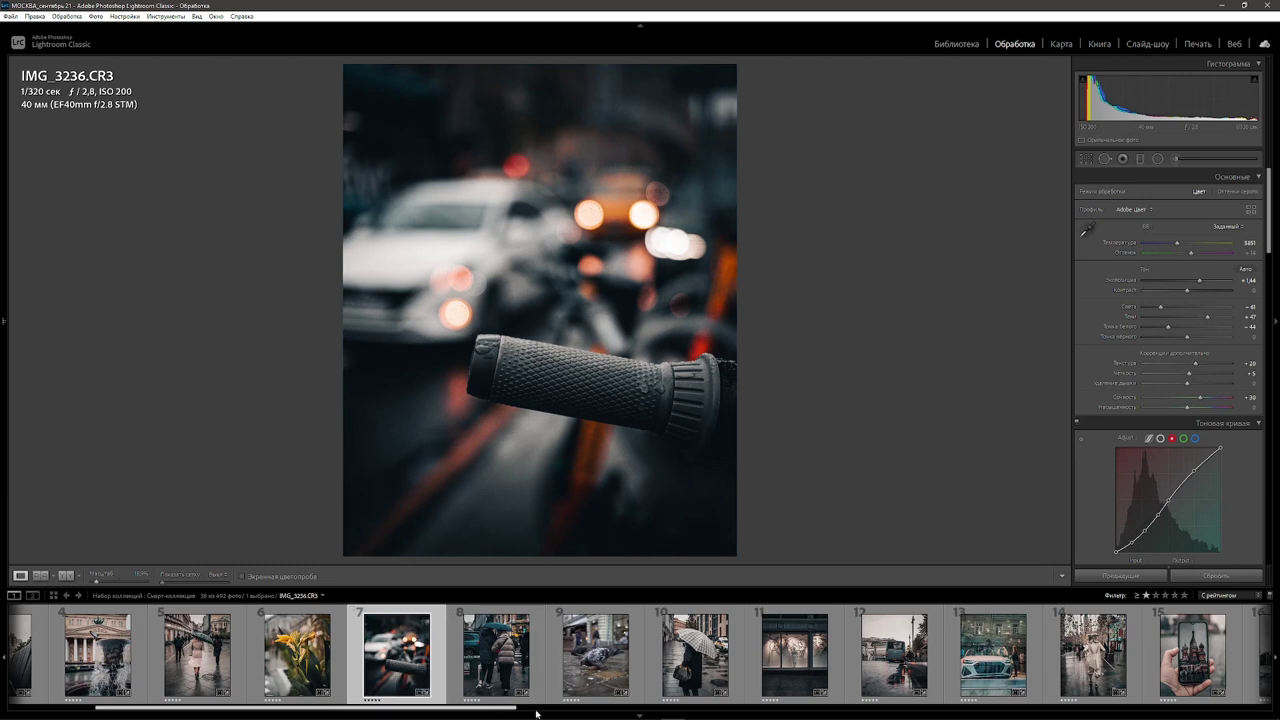
left_click(1088, 668)
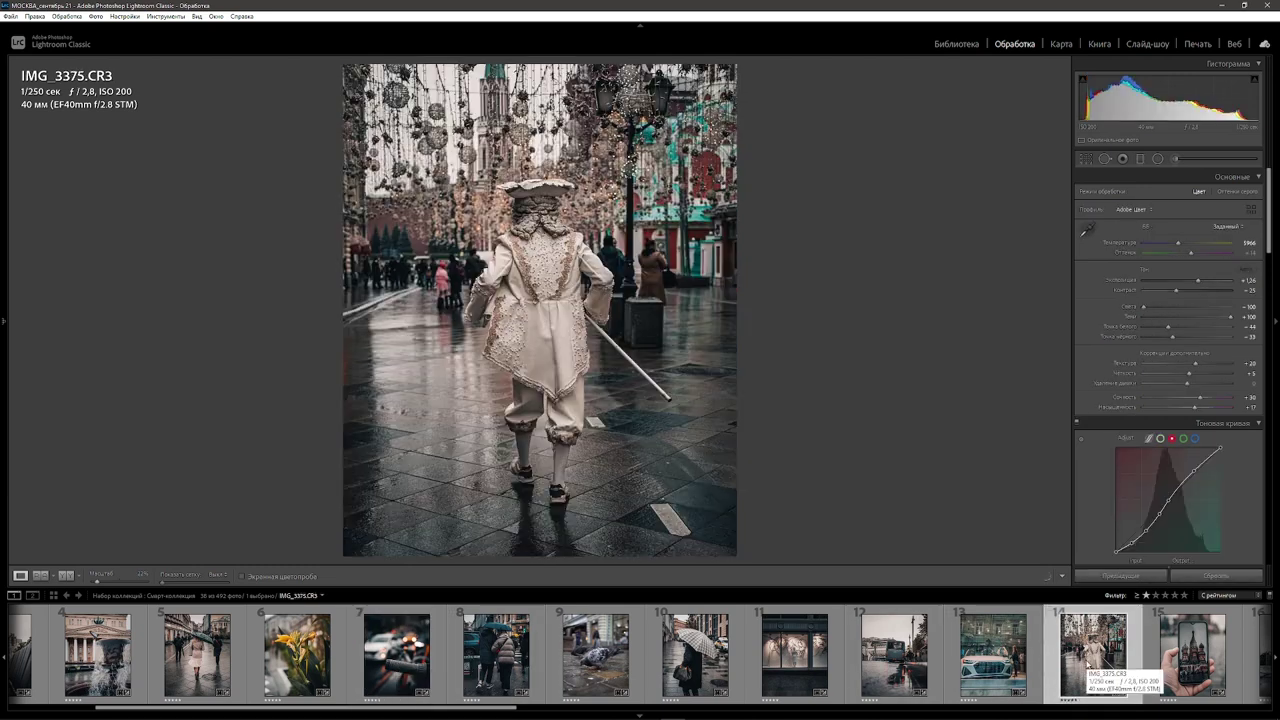
left_click(605, 665)
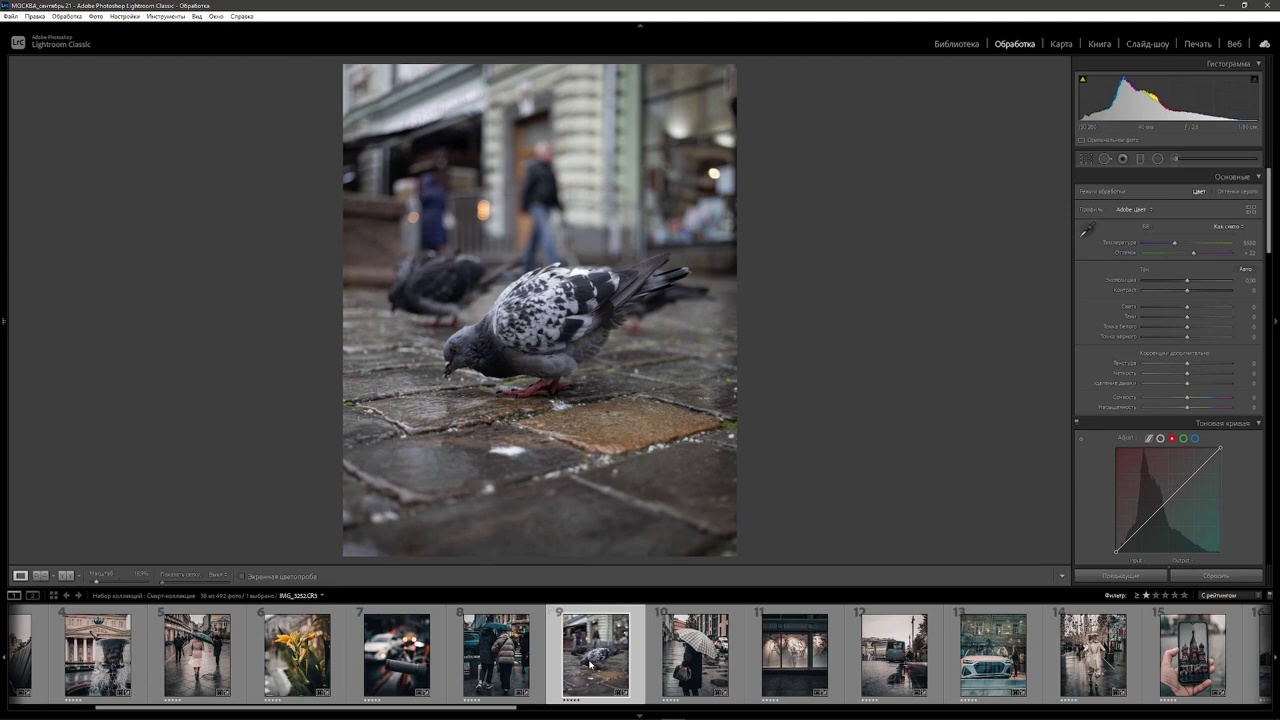
Step: Hide the filmstrip and show the pigeon photo as a Left/Right Before/After comparison
left_click(639, 716)
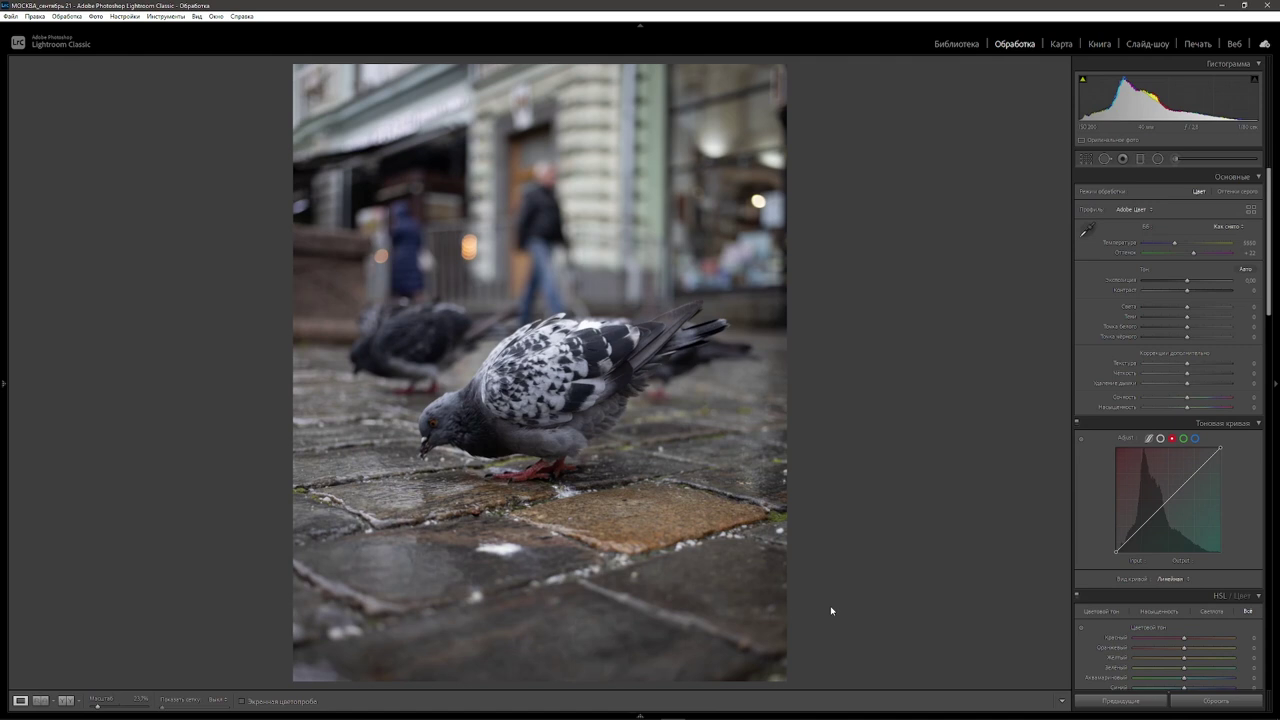
key("y")
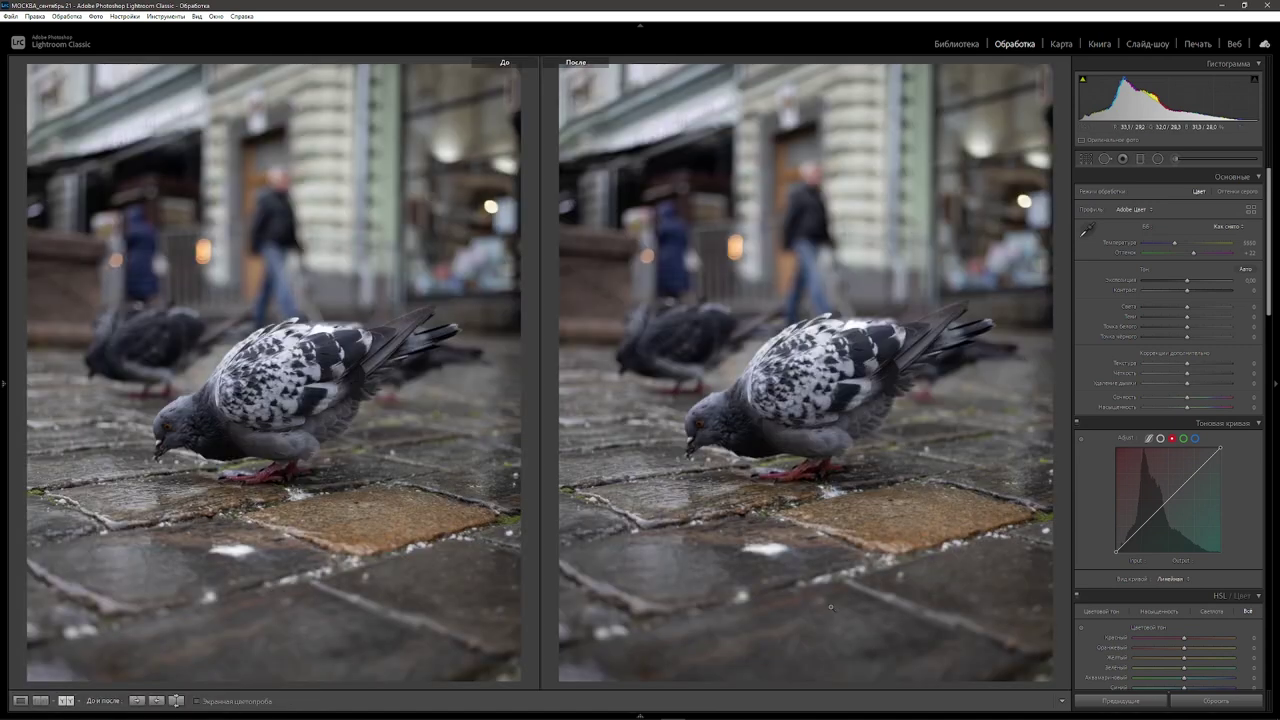
left_click(197, 17)
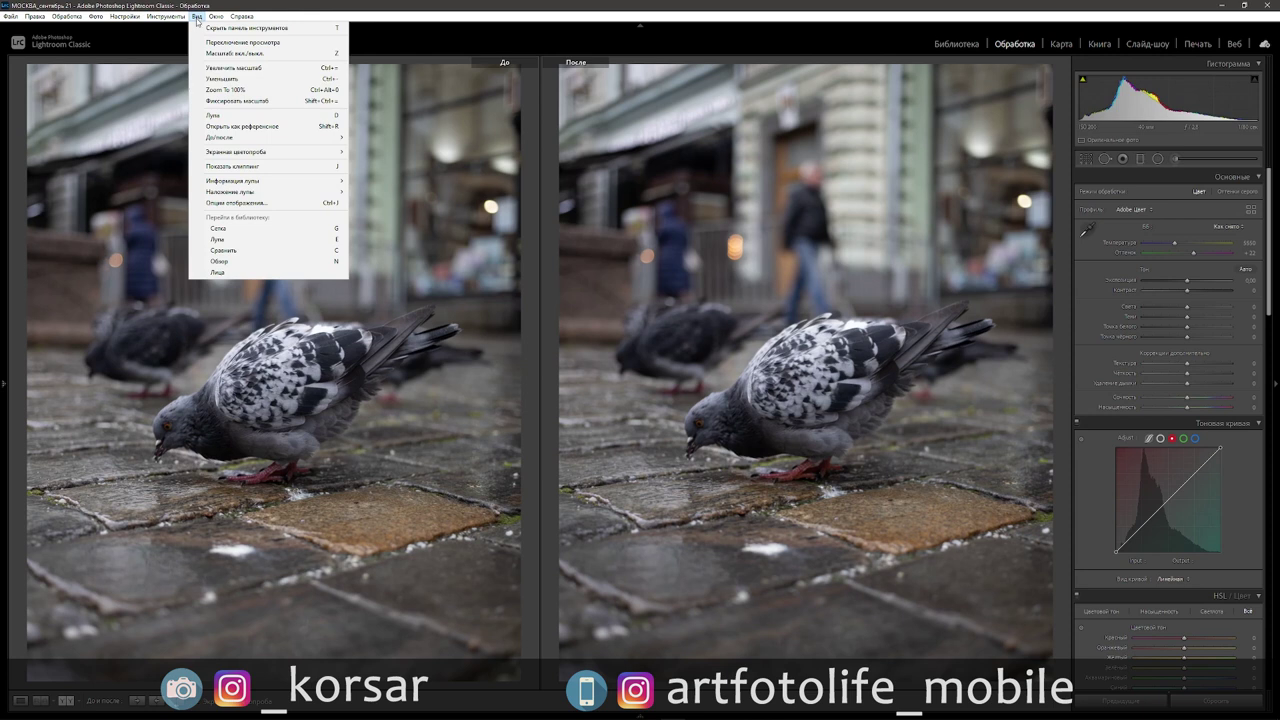
mouse_move(265, 137)
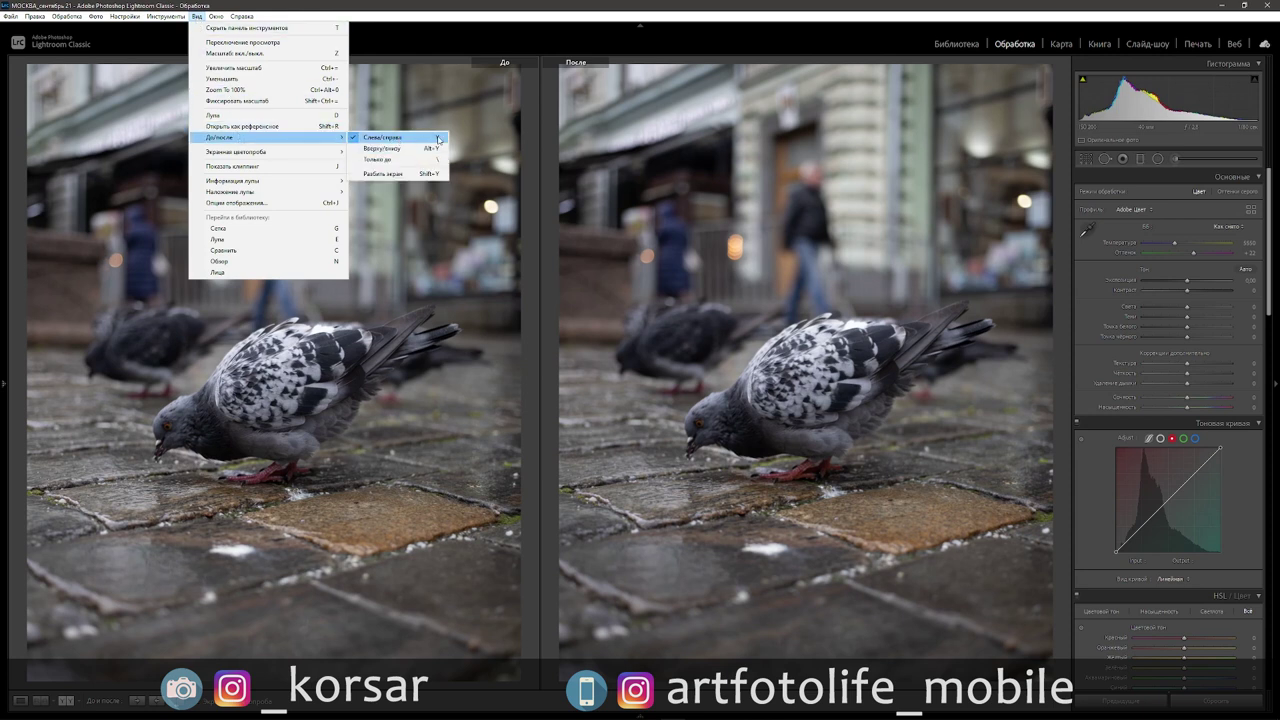
left_click(539, 88)
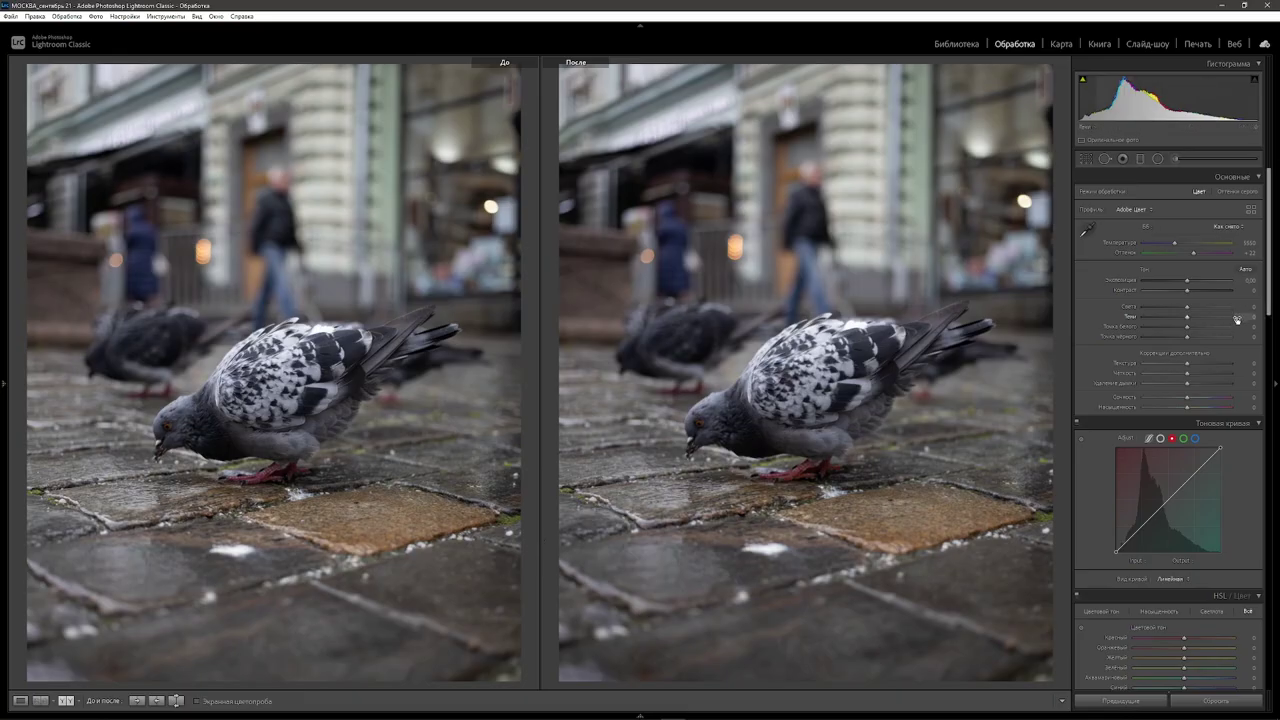
Step: Set Highlights to -100 and Shadows to +100, lower Whites, and raise Exposure to +0.60
left_click_drag(1187, 306, 1092, 311)
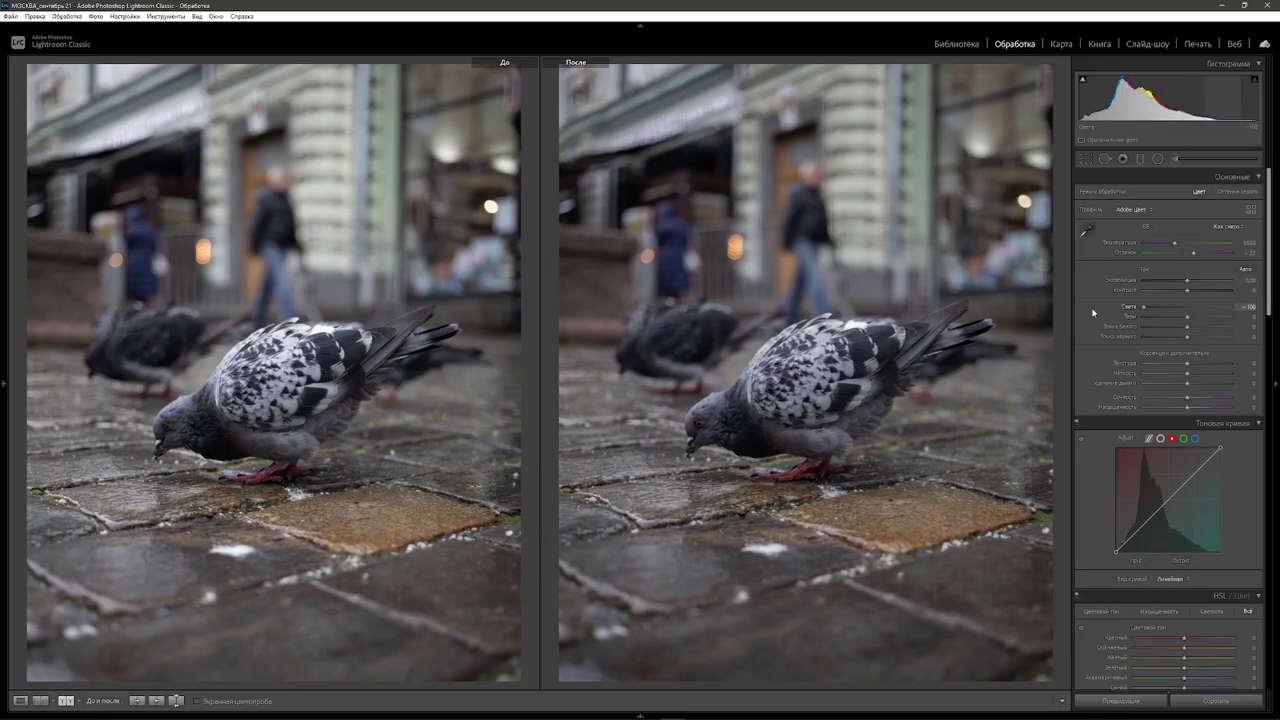
left_click_drag(1187, 316, 1271, 326)
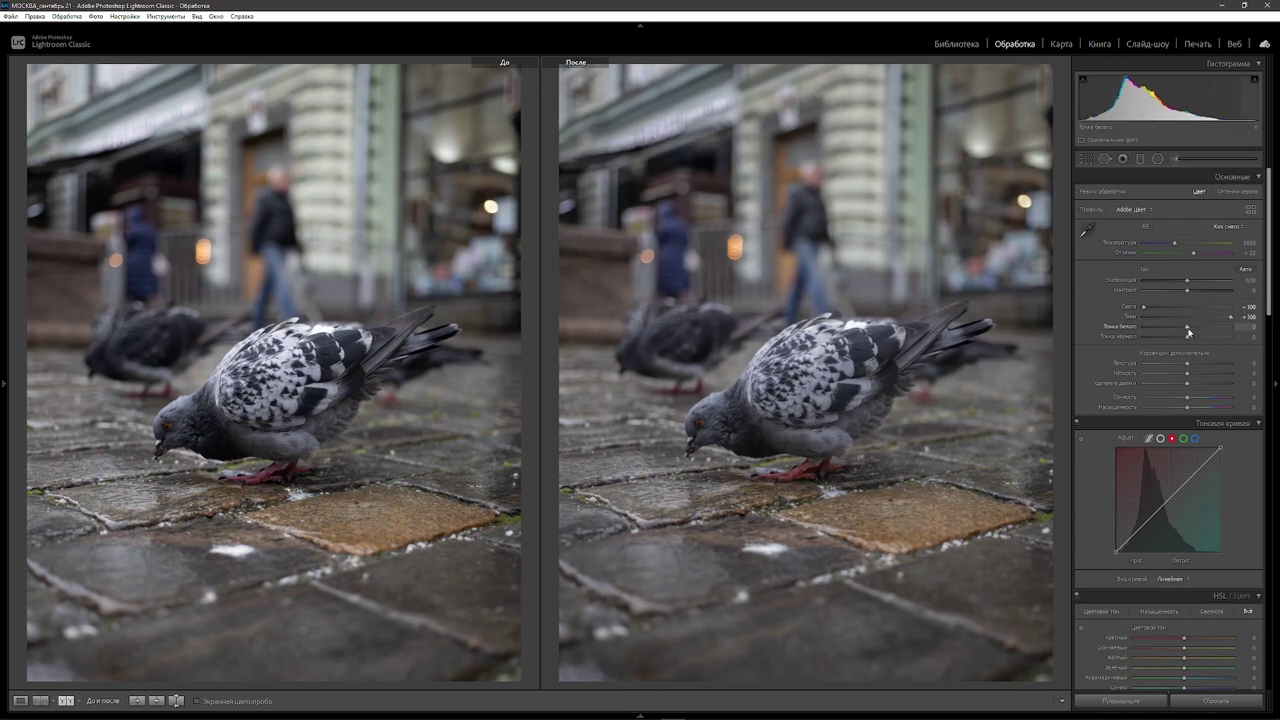
left_click_drag(1180, 330, 1155, 327)
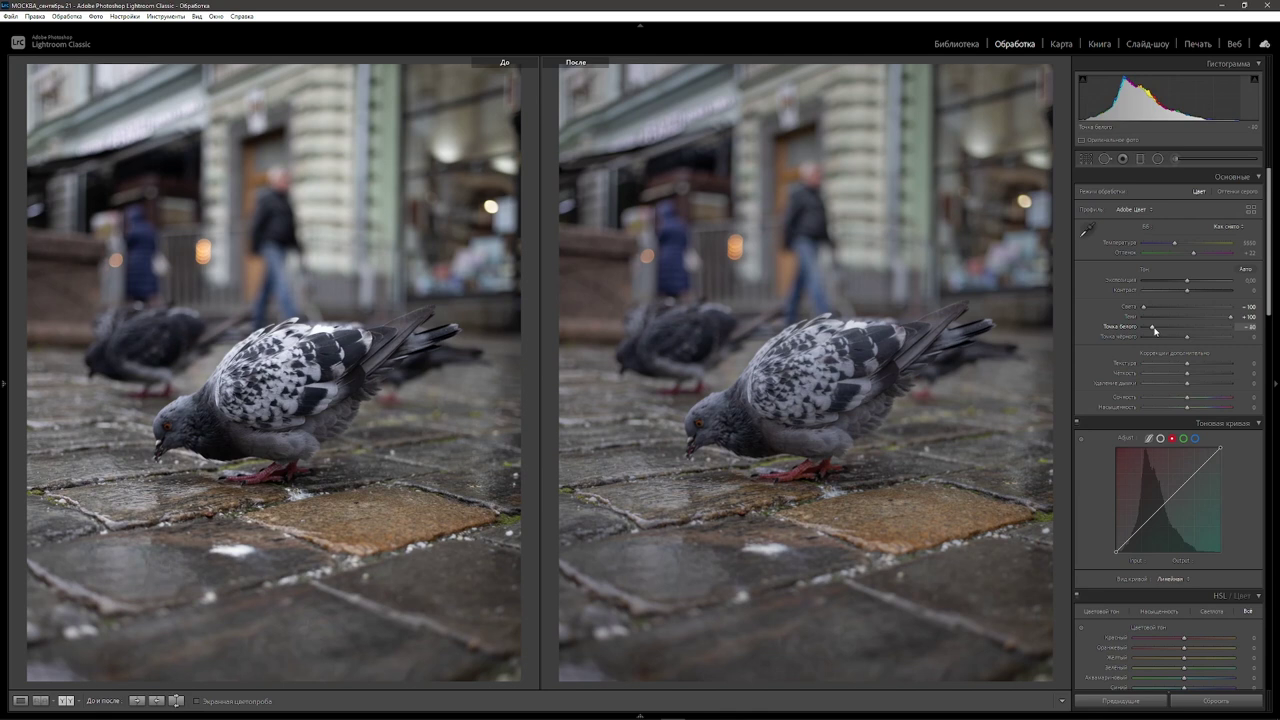
left_click_drag(1187, 281, 1191, 284)
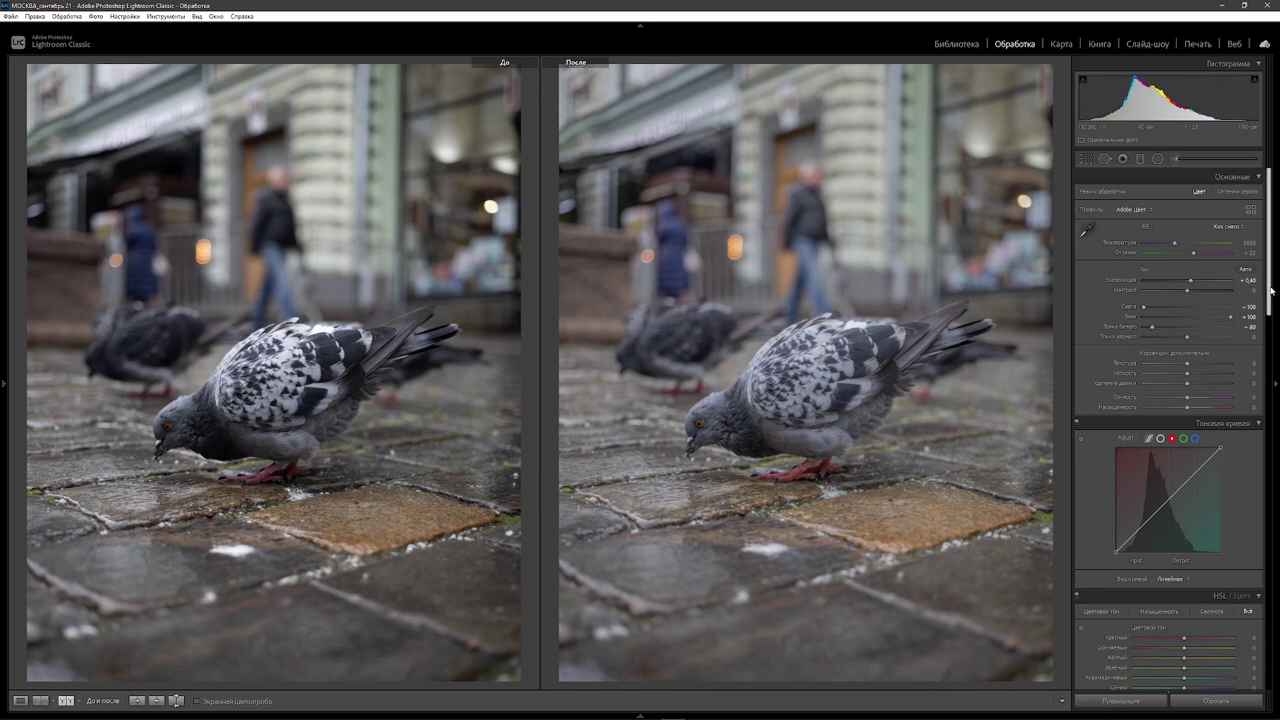
left_click_drag(1272, 290, 1275, 399)
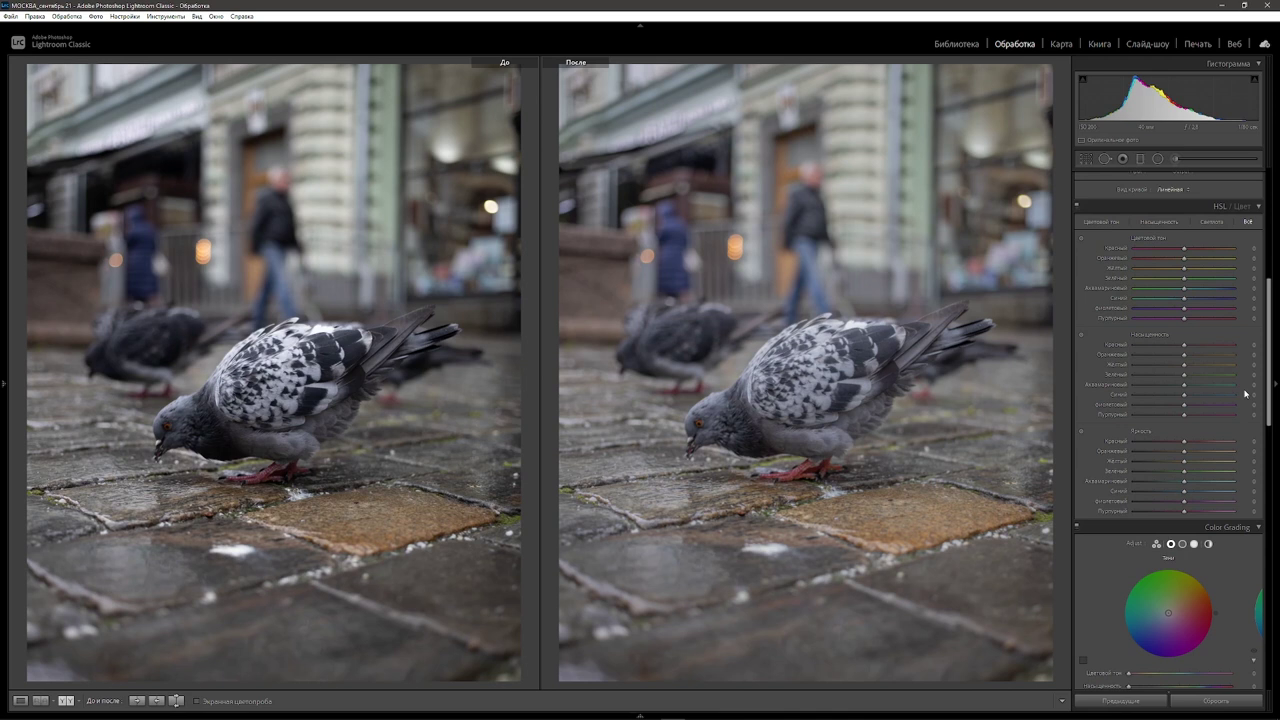
Step: Drag the Red through Purple HSL saturation sliders to -100 for a black-and-white look
mouse_move(1185, 345)
left_mouse_down()
mouse_move(1111, 351)
mouse_move(1100, 365)
left_mouse_up()
left_click_drag(1185, 375, 1105, 385)
left_click_drag(1184, 396, 1105, 396)
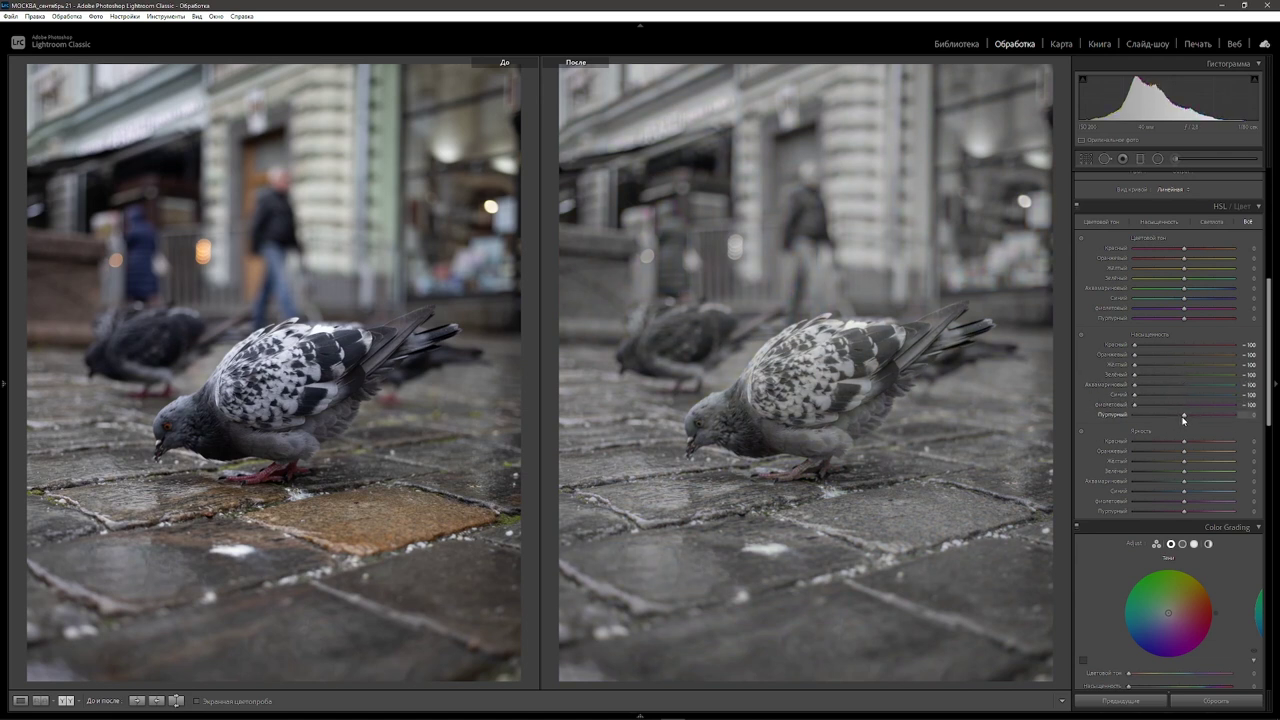
left_click_drag(1184, 414, 1105, 414)
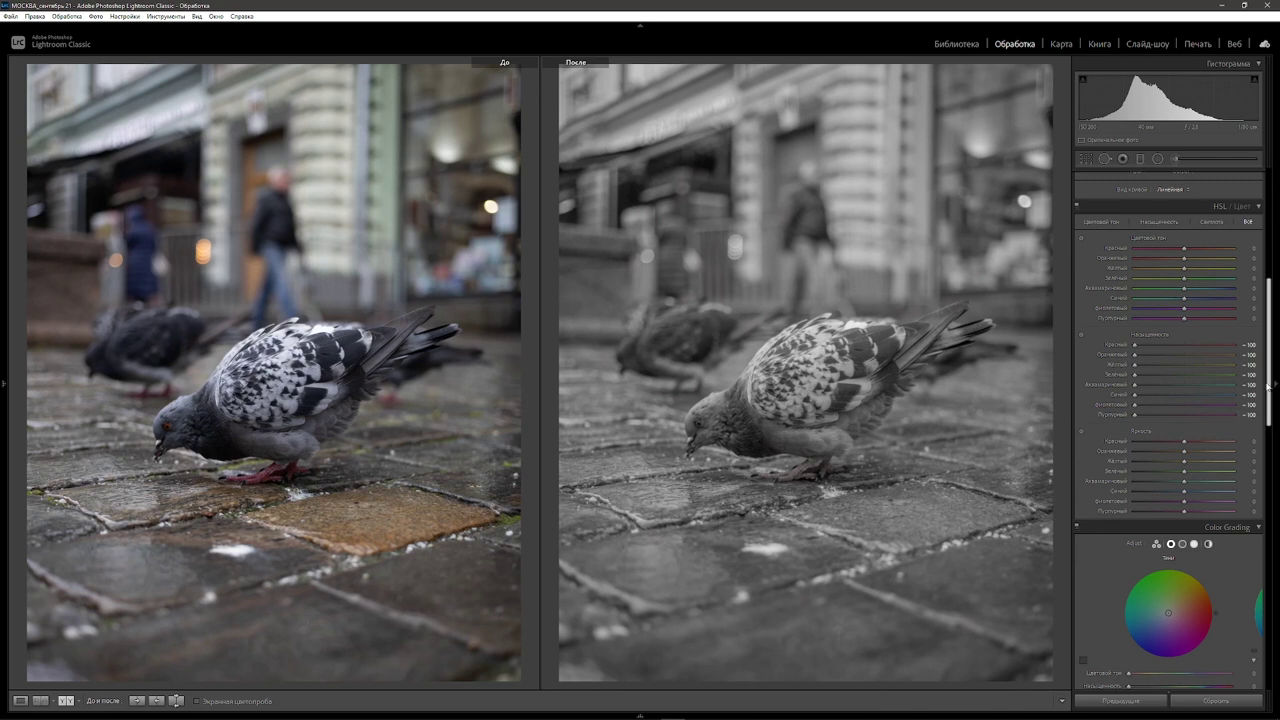
scroll(1265, 380, "up", 5)
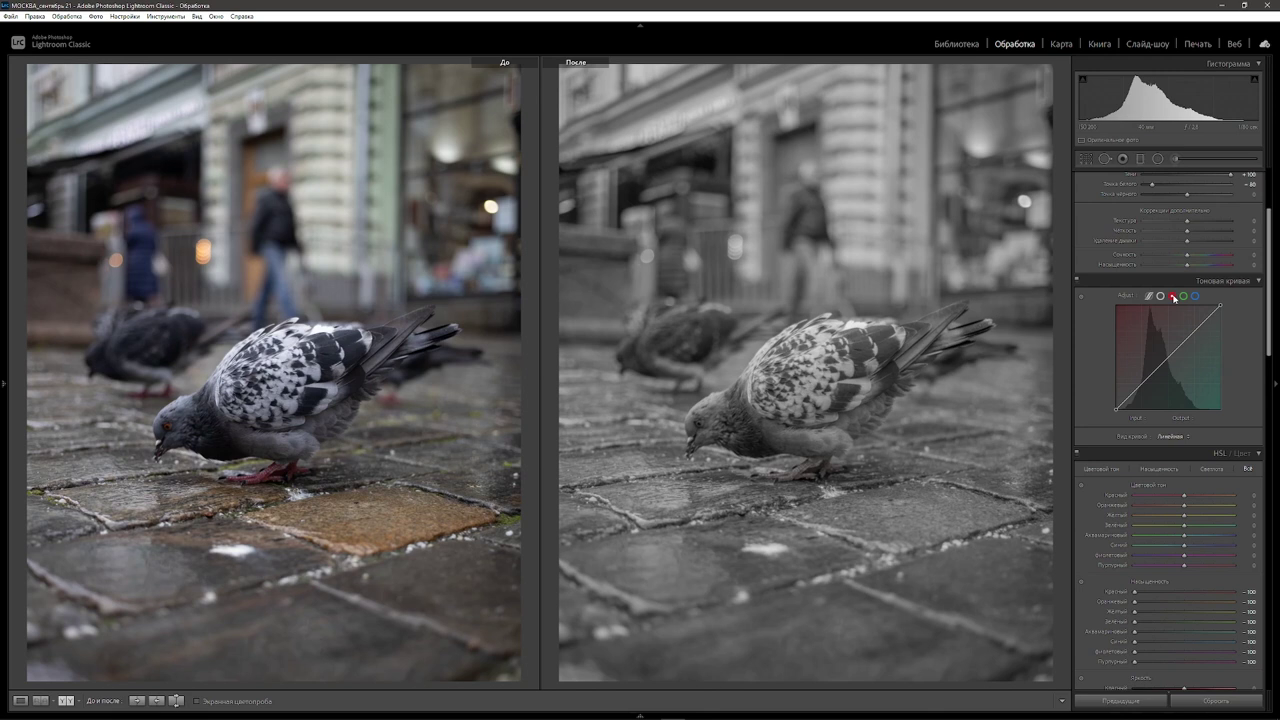
Step: Add a midtone anchor to the red curve with Input/Output values of 128/128
key("alt")
left_click(1168, 357)
left_click(1157, 418)
type("128")
key("Tab")
type("10")
key("Return")
type("128")
key("Return")
left_click(1259, 409)
Step: Add further red-curve anchors in the shadows and upper midtones
key("alt")
left_click(1142, 382)
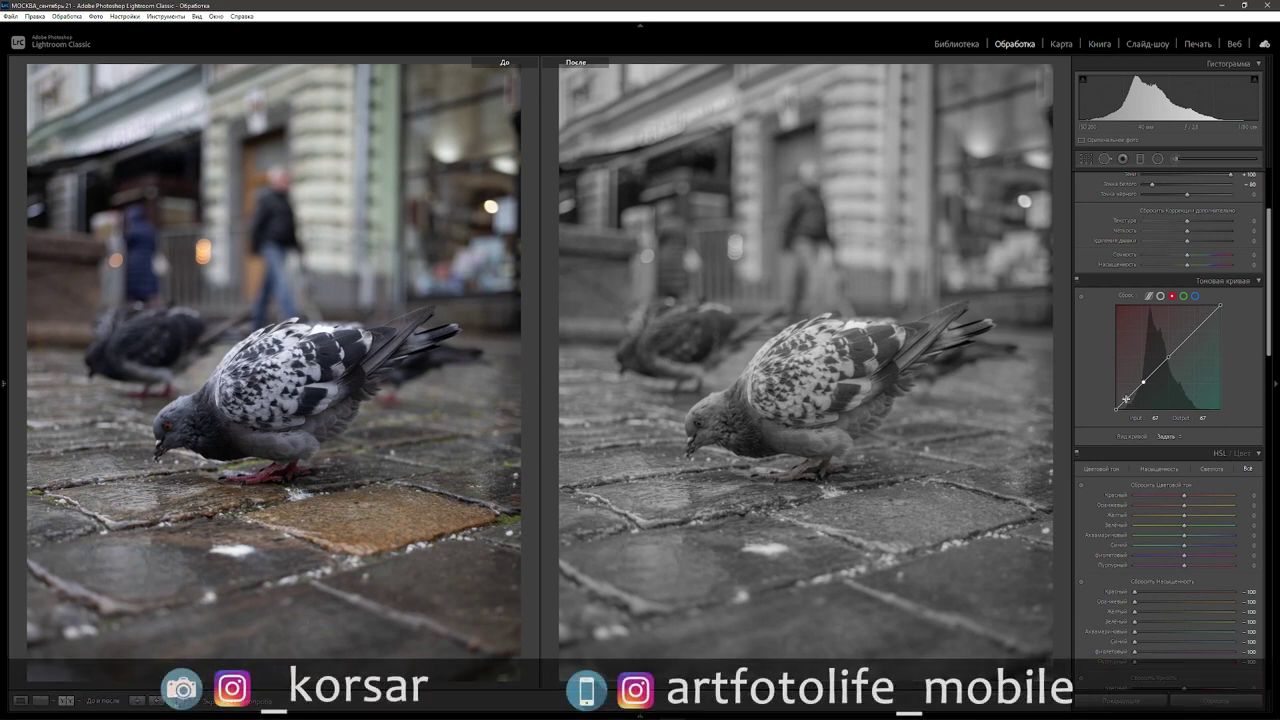
left_click(1126, 398)
left_click(1160, 364)
Step: Lower the red midtone point to 109/102 for a teal cast, add an anchor, and select the green channel
mouse_move(1144, 384)
left_mouse_down()
mouse_move(1129, 401)
mouse_move(1160, 367)
mouse_move(1147, 391)
left_mouse_up()
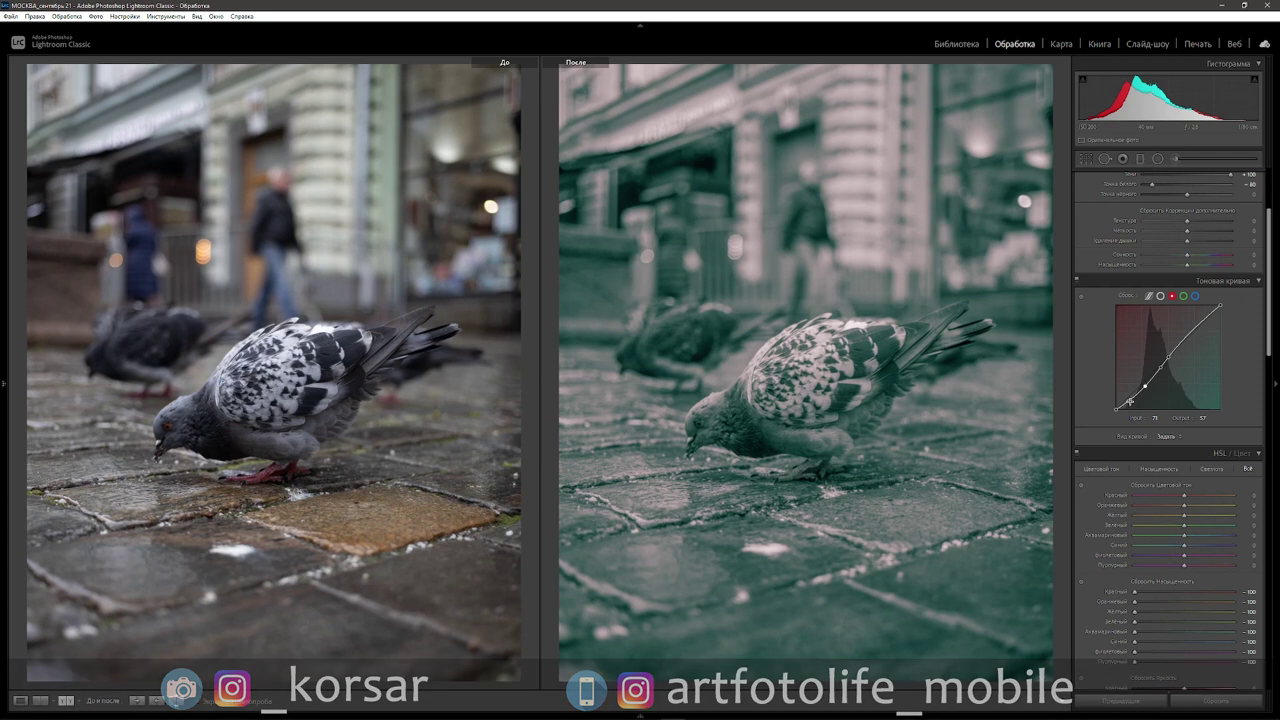
key("alt")
left_click(1161, 367)
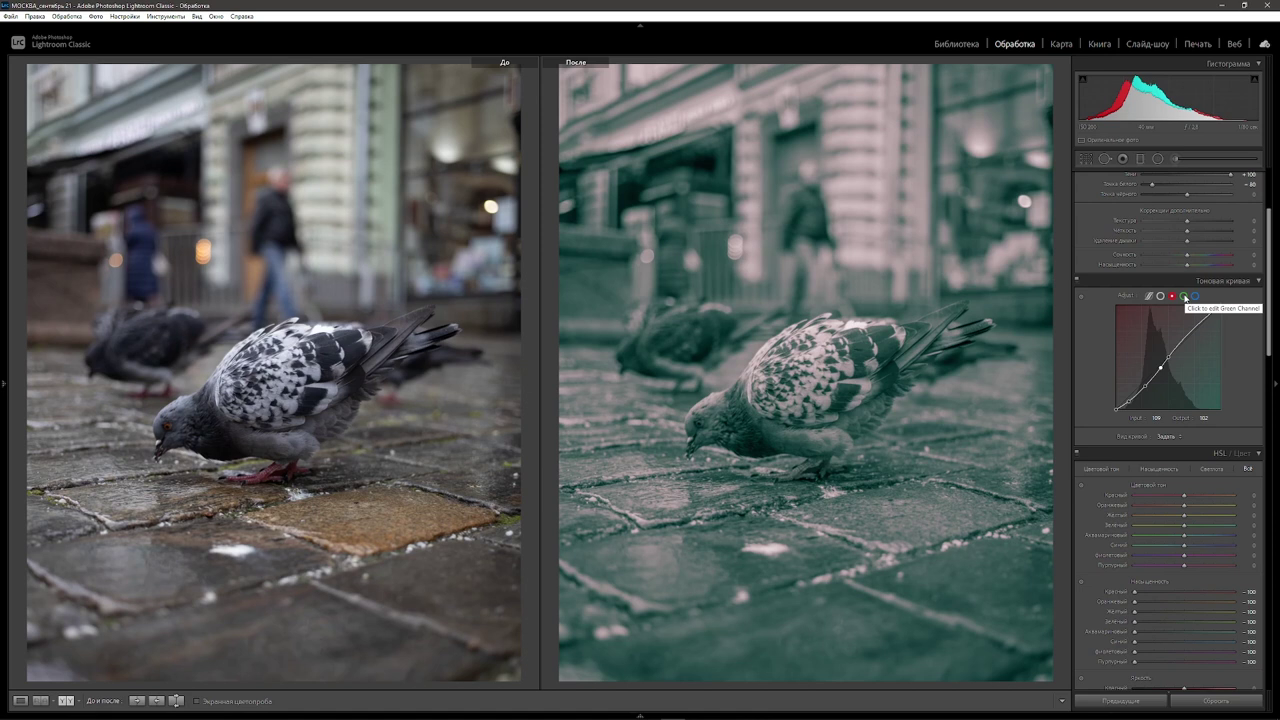
left_click(1184, 296)
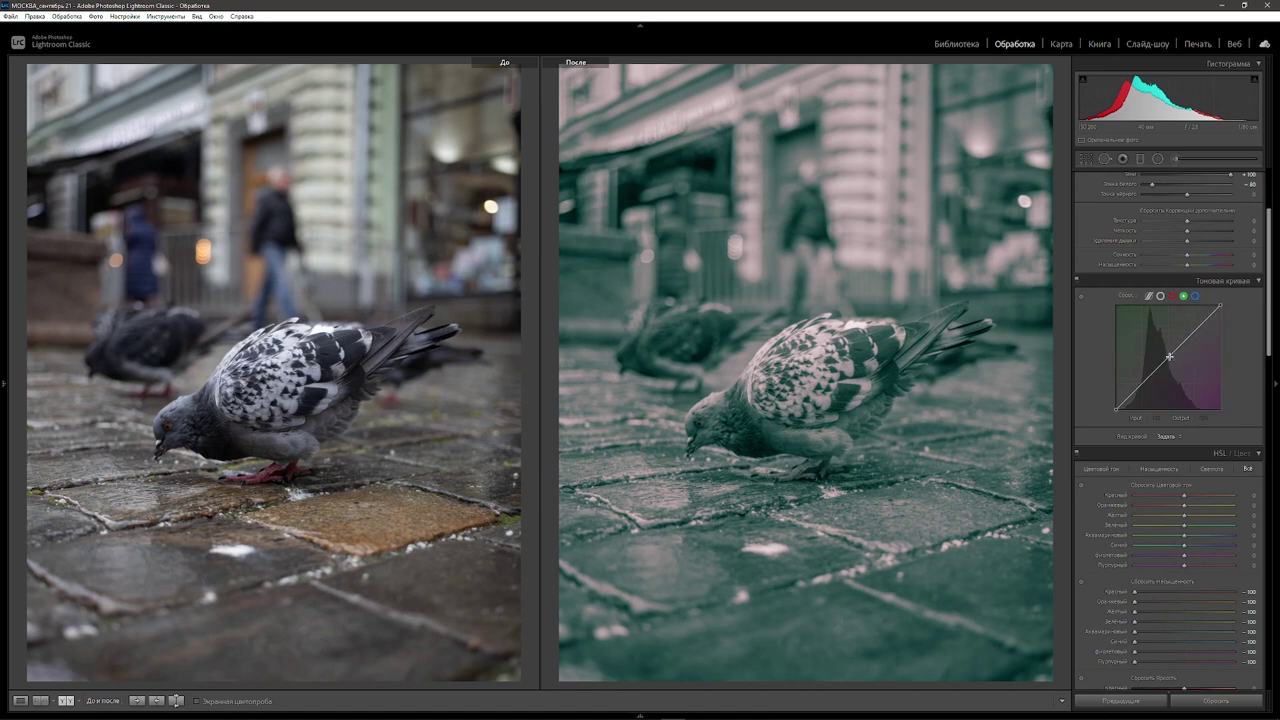
Step: Add a green-curve midtone anchor, lower it slightly, and place more anchors along the curve
left_click(1169, 356)
left_click_drag(1169, 356, 1166, 370)
key("alt")
left_click(1142, 382)
left_click(1124, 402)
left_click(1161, 366)
Step: Pull the green curve's shadow and lower-midtone points down for a cooler, faintly purple cast
left_click_drag(1125, 400, 1131, 423)
left_click_drag(1143, 381, 1151, 407)
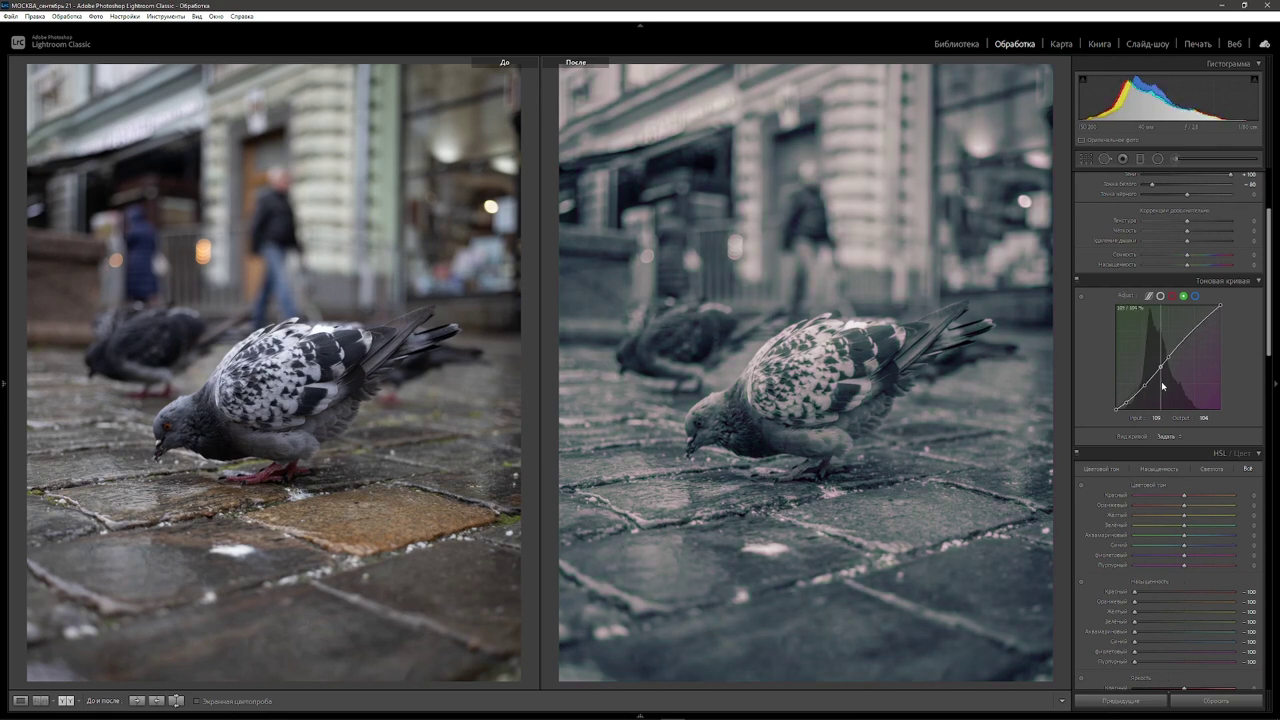
left_click_drag(1145, 386, 1152, 401)
left_click_drag(1151, 400, 1151, 403)
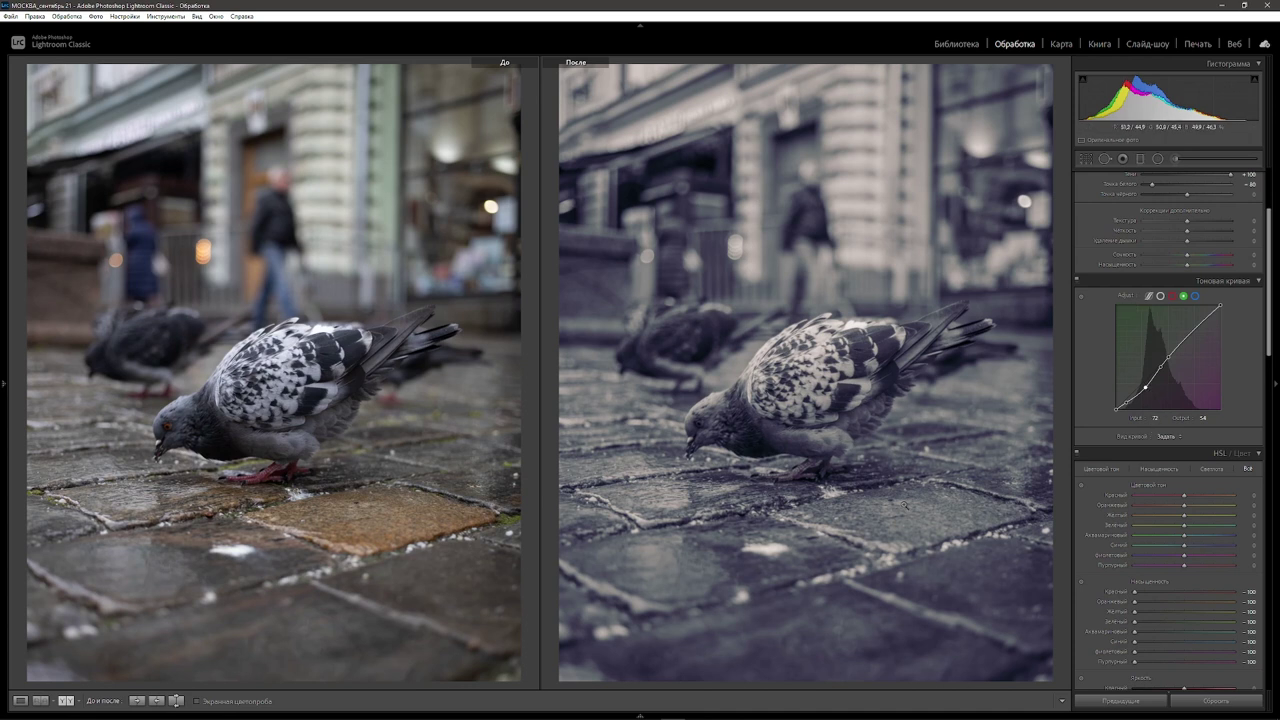
mouse_move(1145, 389)
left_click_drag(1145, 388, 1144, 386)
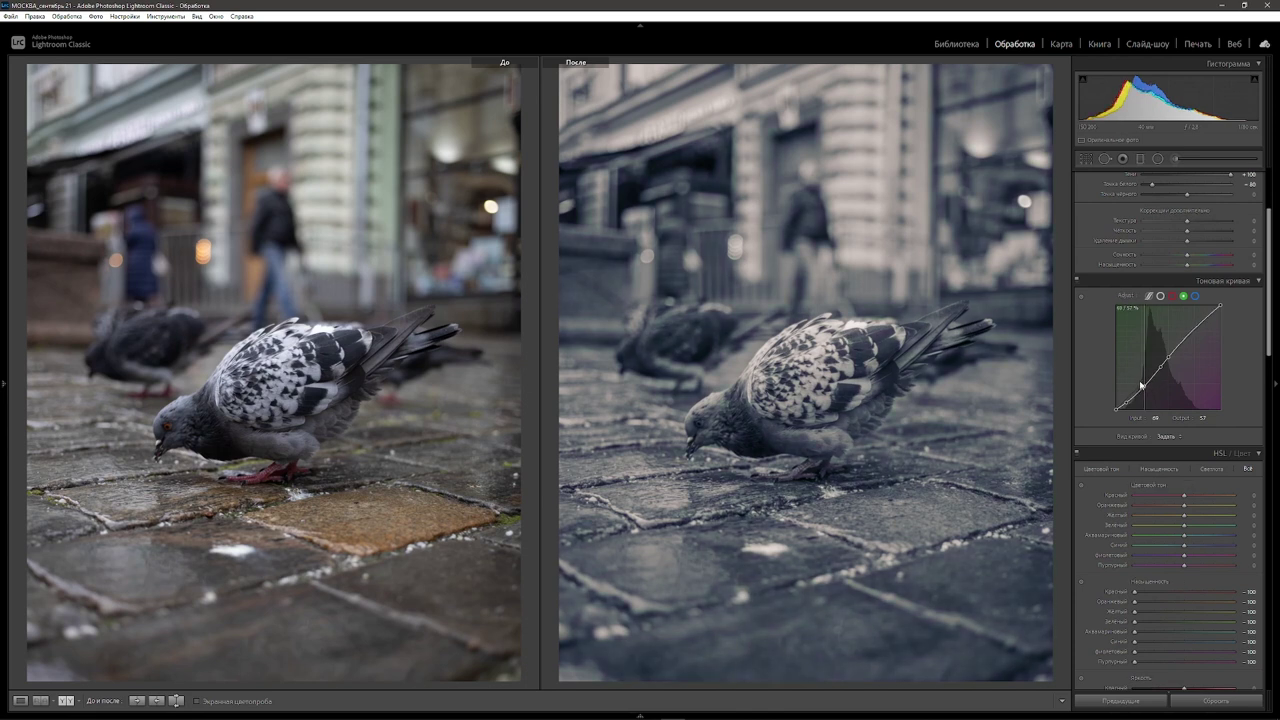
left_click_drag(1141, 385, 1141, 384)
Step: Add points to the blue channel curve, lift its shadows and dip its midtones, shadow point near input 24, output 18
left_click(1195, 297)
left_click(1168, 357)
key("alt")
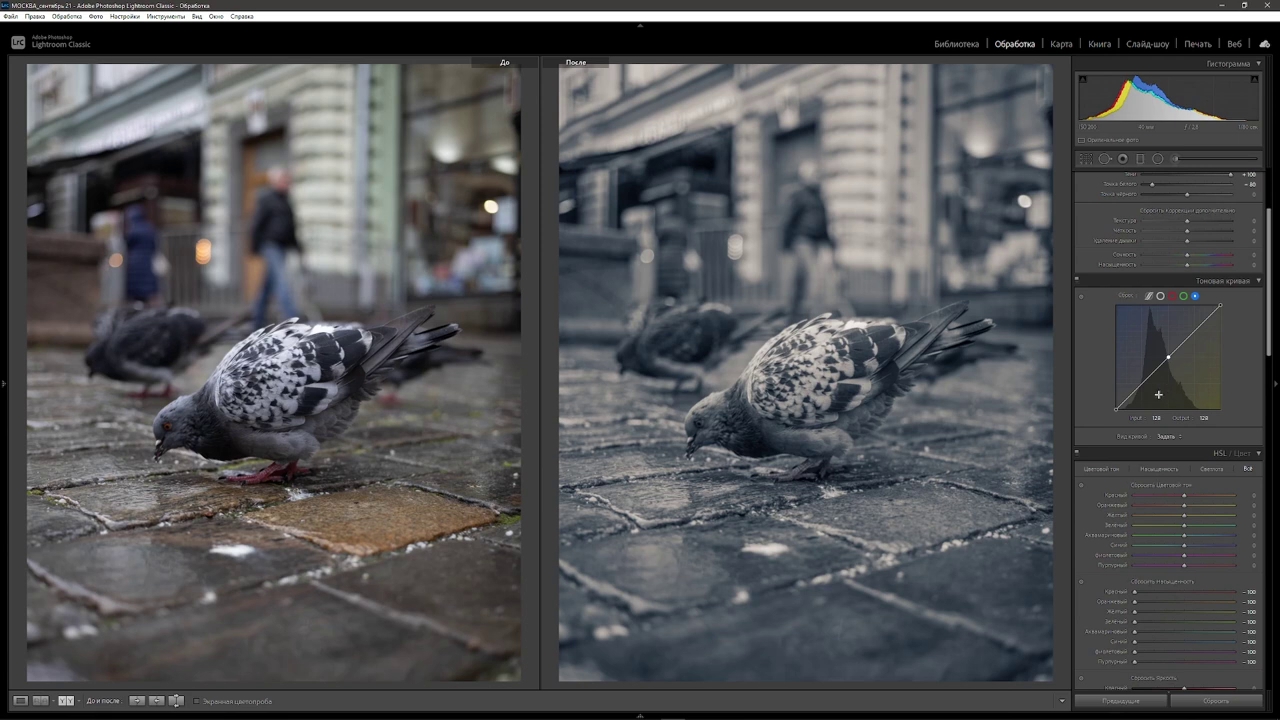
left_click(1141, 384)
left_click_drag(1125, 401, 1142, 387)
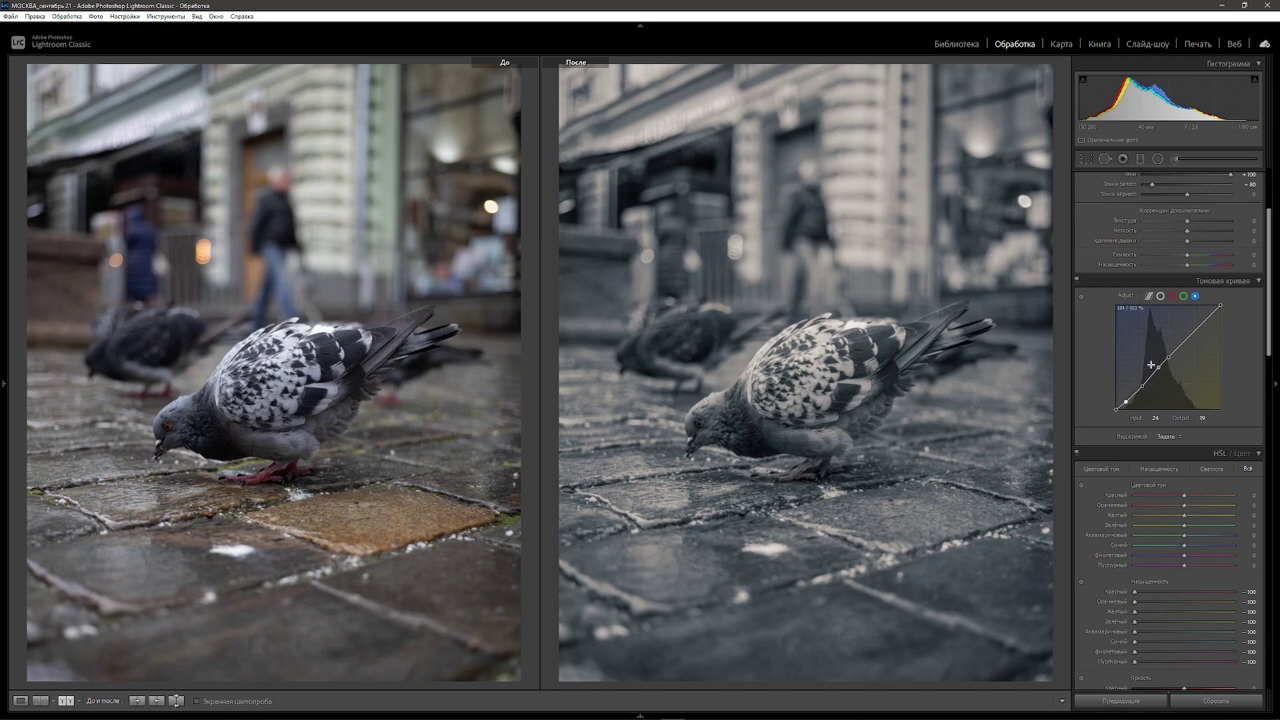
key("alt")
left_click_drag(1159, 368, 1159, 373)
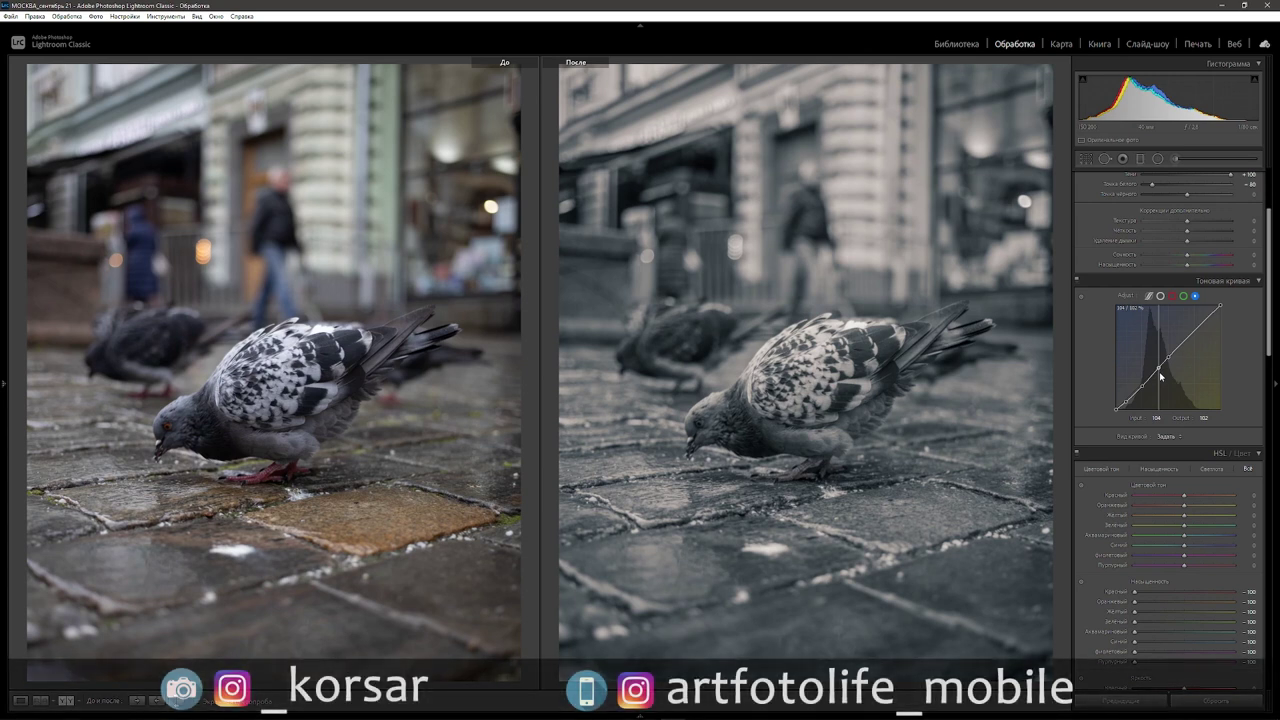
mouse_move(1160, 374)
left_mouse_down()
mouse_move(1163, 387)
mouse_move(1160, 373)
left_mouse_up()
left_click_drag(1147, 397, 1147, 396)
left_click_drag(1129, 406, 1129, 405)
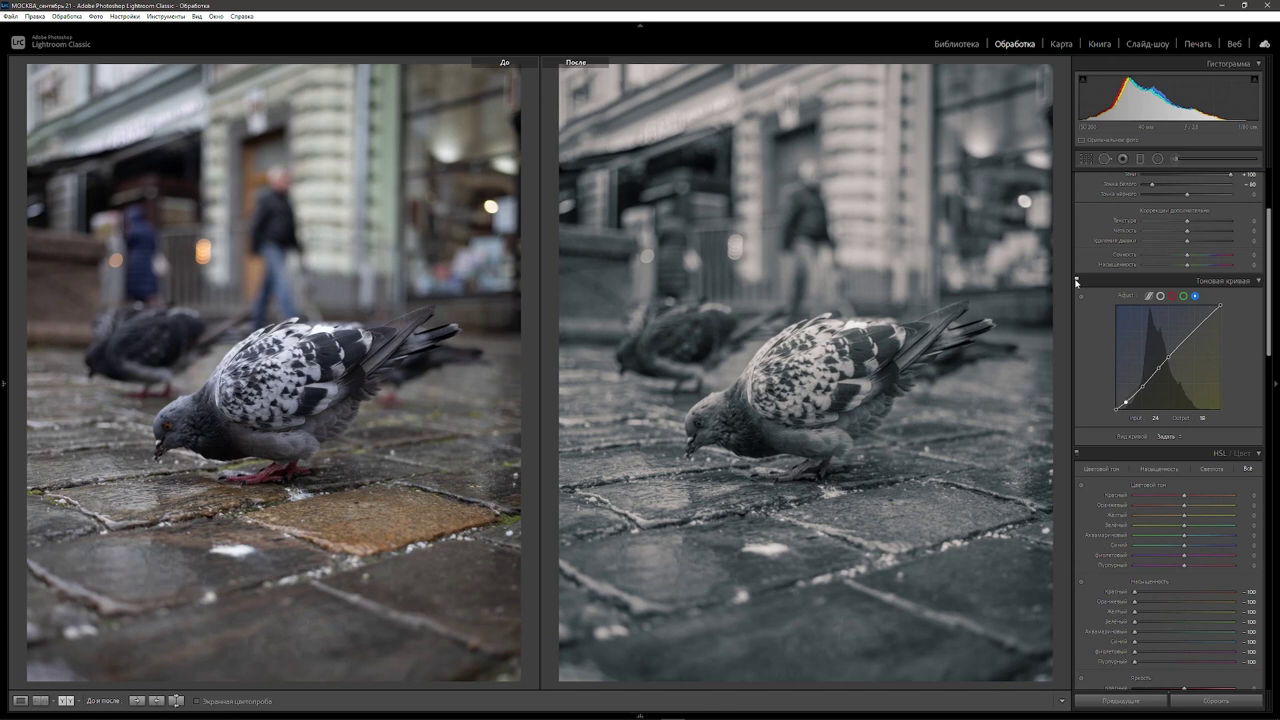
left_click(1076, 283)
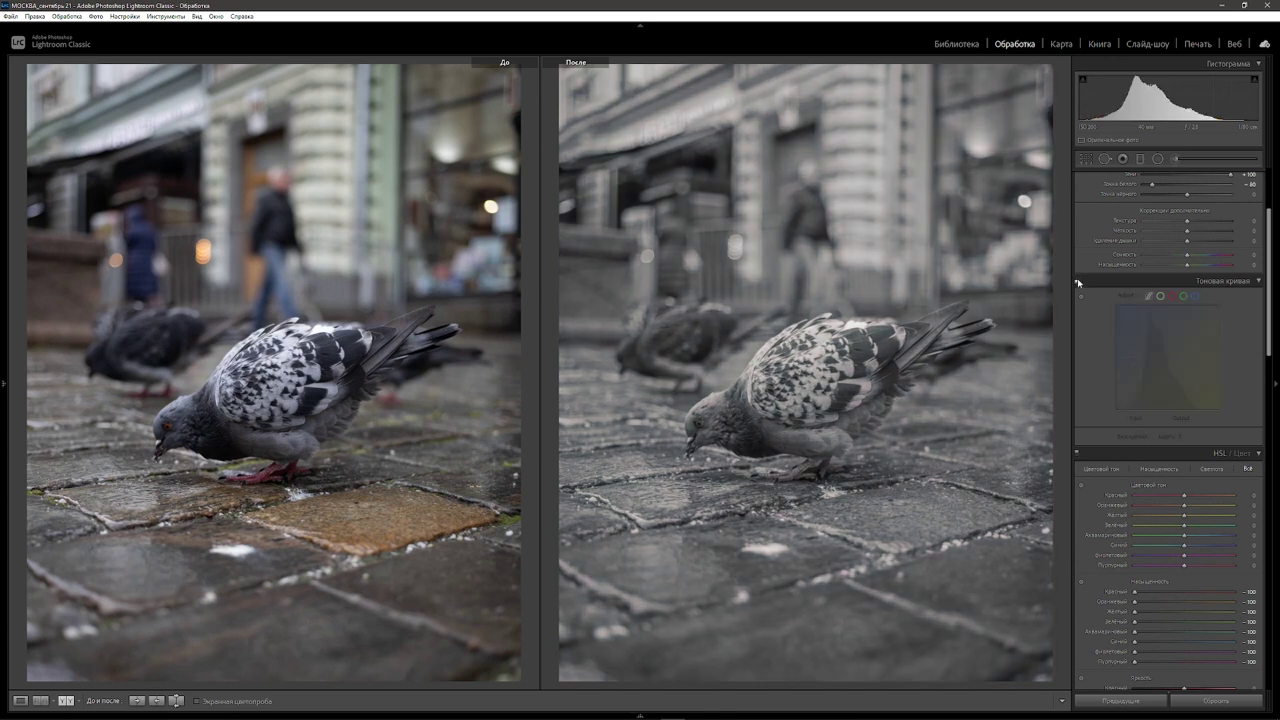
left_click(1077, 280)
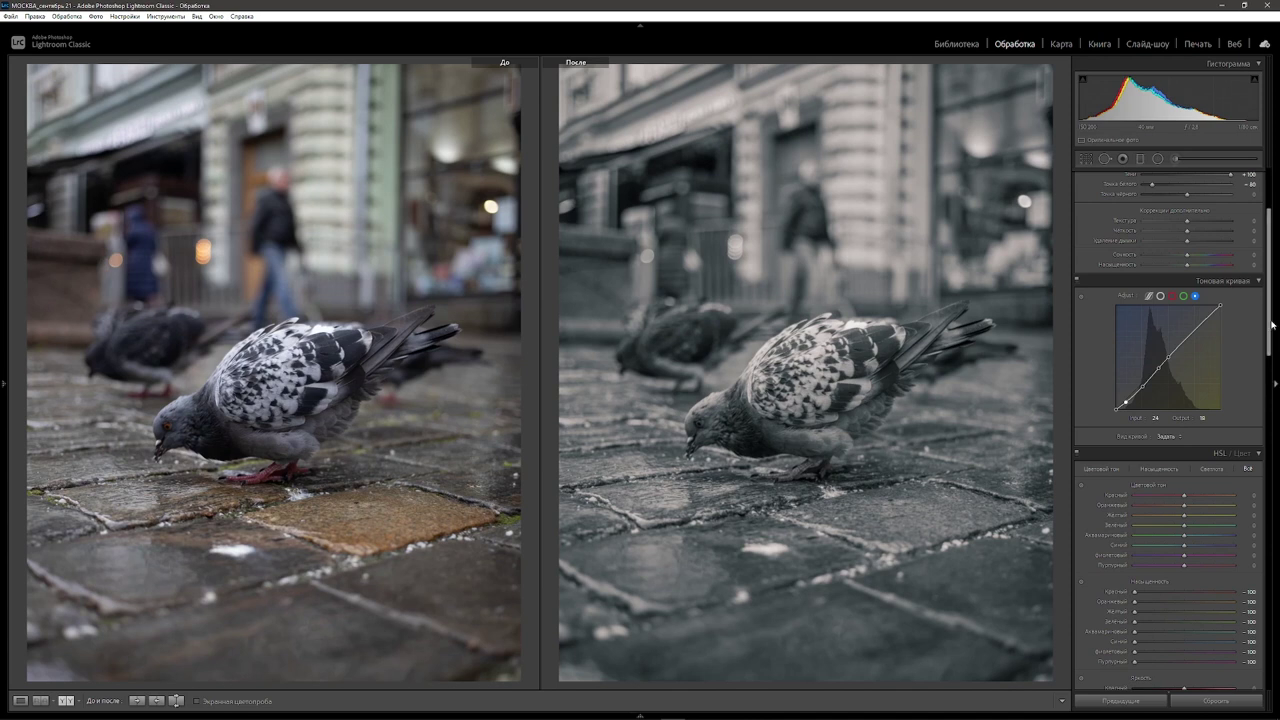
Step: Deepen the shadows by lowering the Blacks and Shadows sliders
left_click_drag(1273, 323, 1262, 281)
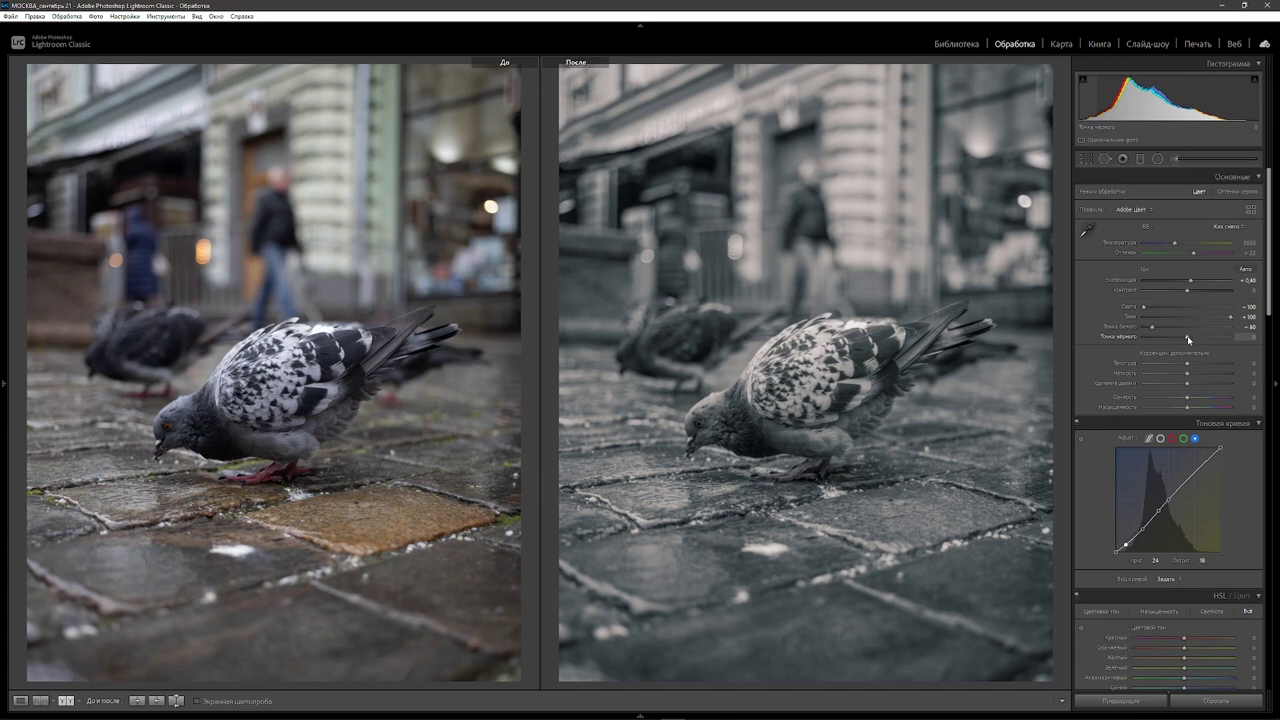
mouse_move(1188, 339)
left_mouse_down()
mouse_move(1172, 344)
mouse_move(1186, 340)
left_mouse_up()
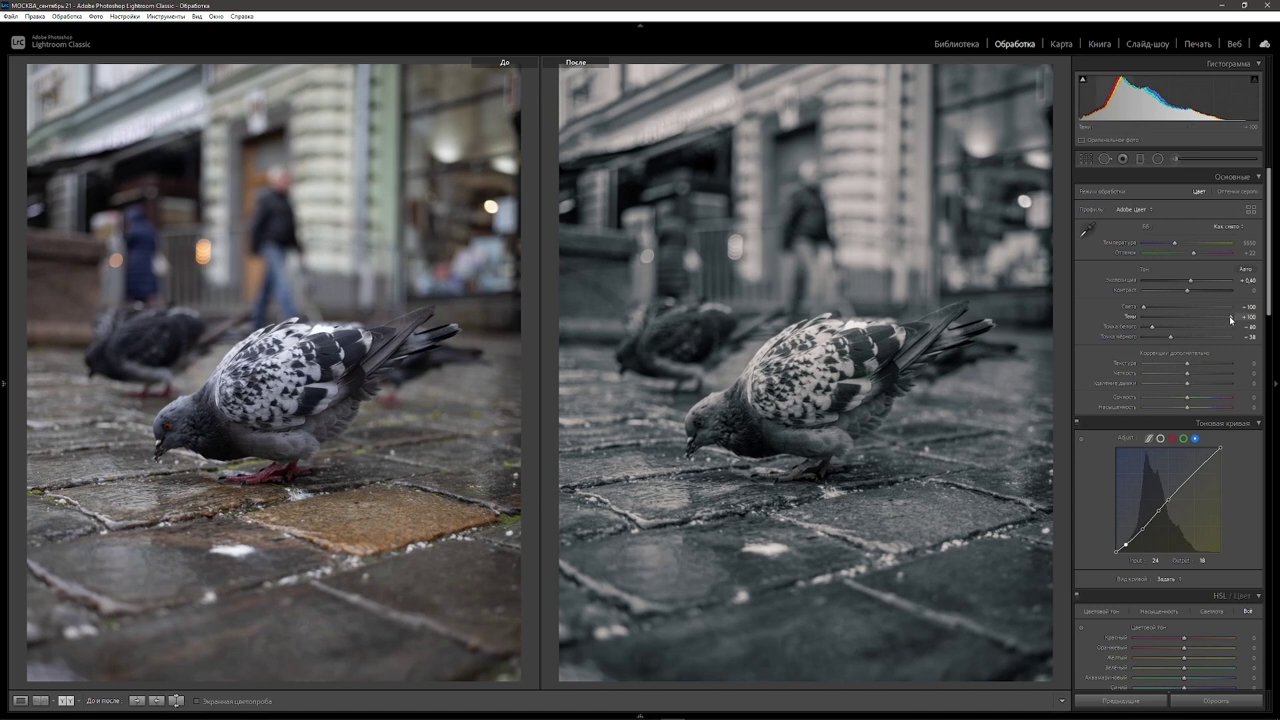
left_click_drag(1231, 319, 1219, 319)
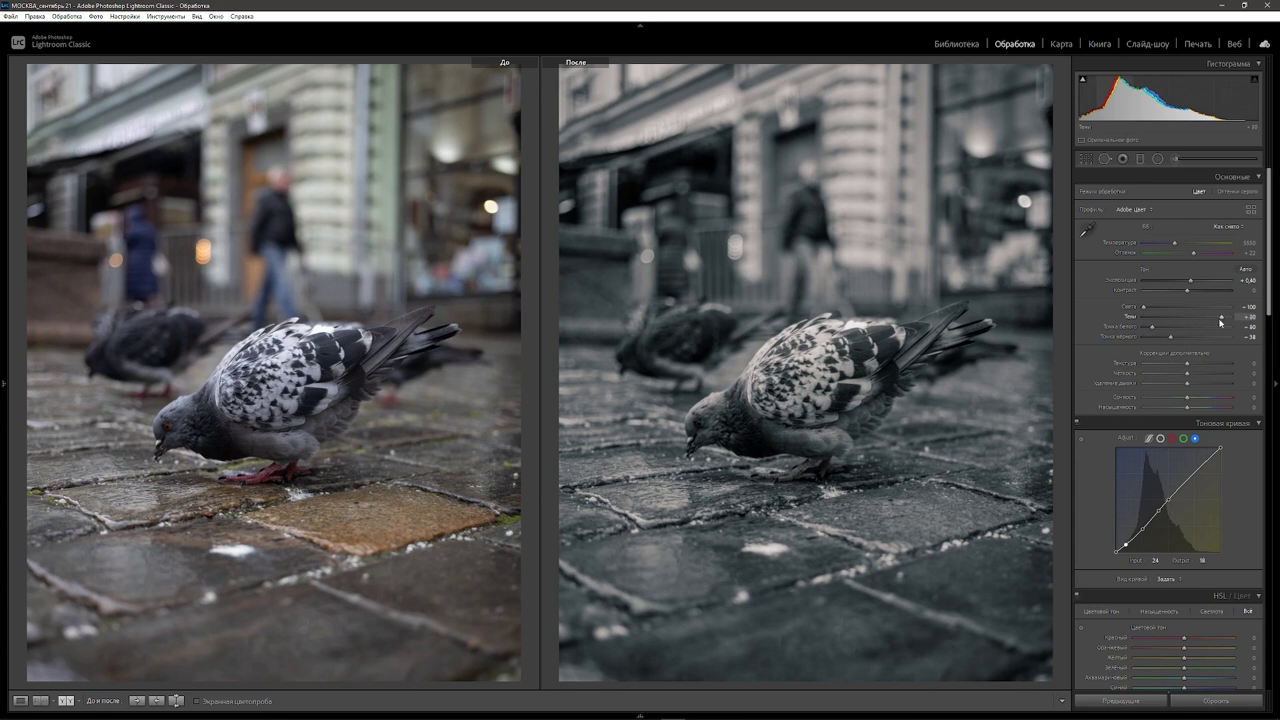
Step: Set Texture to +20 and reset the Tone Curve to a straight editable RGB point curve
scroll(1262, 320, "down", 1)
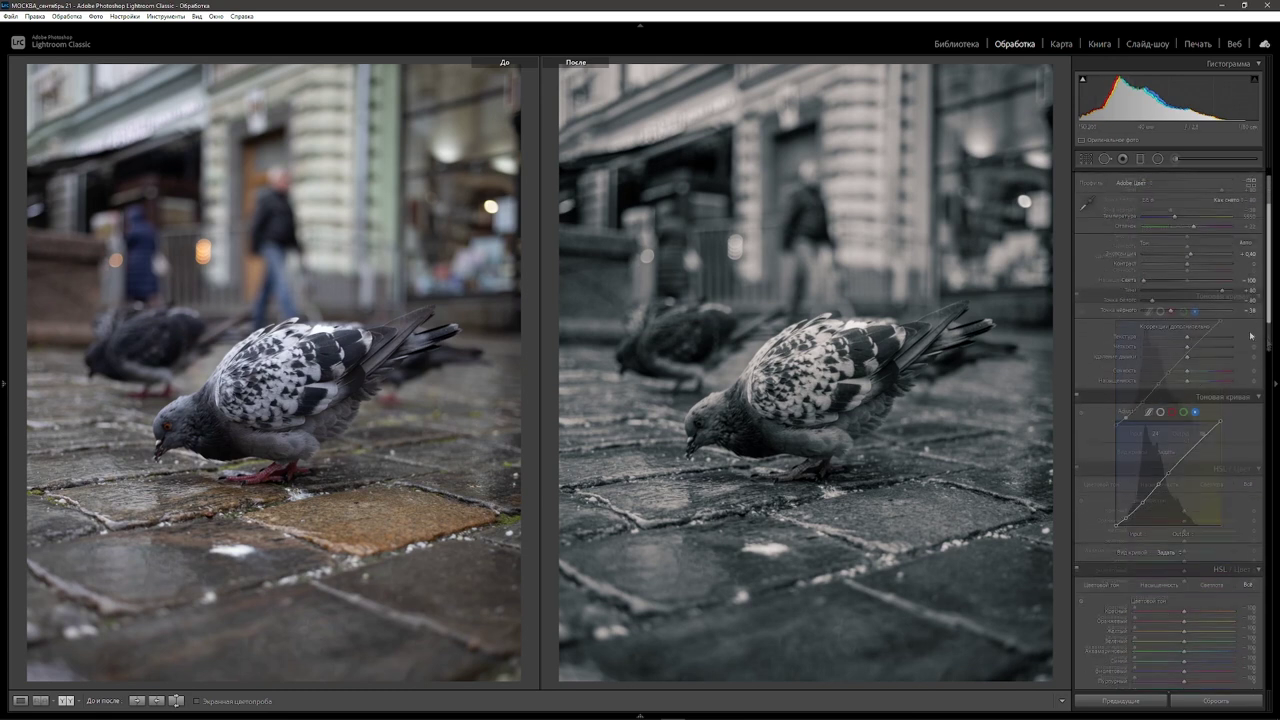
left_click(1254, 338)
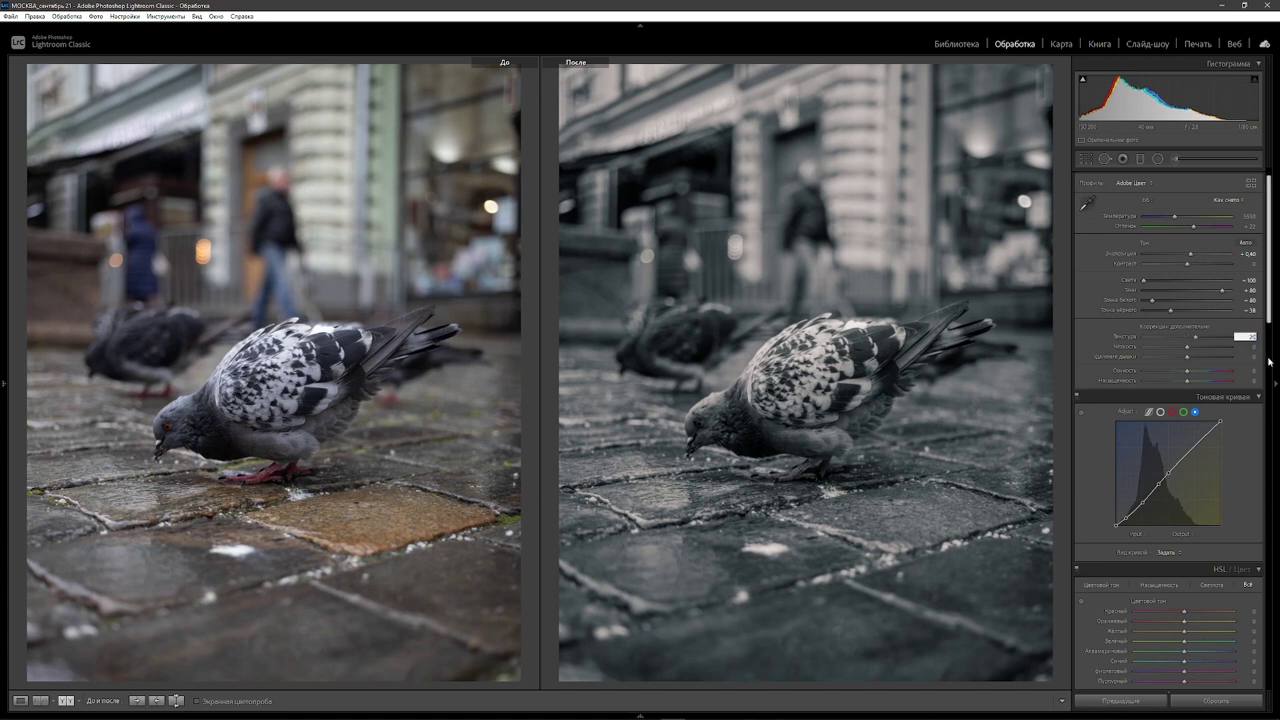
type("0")
key("Tab")
type("10")
scroll(1171, 372, "down", 2)
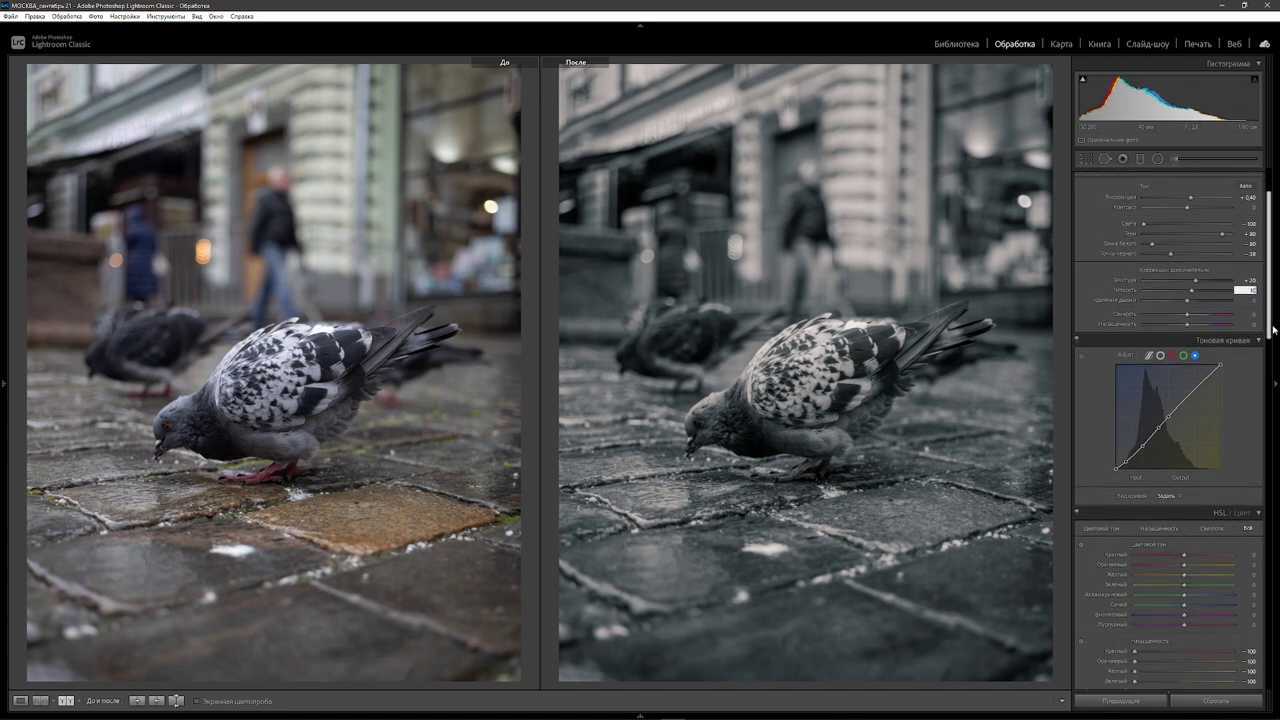
left_click(1161, 358)
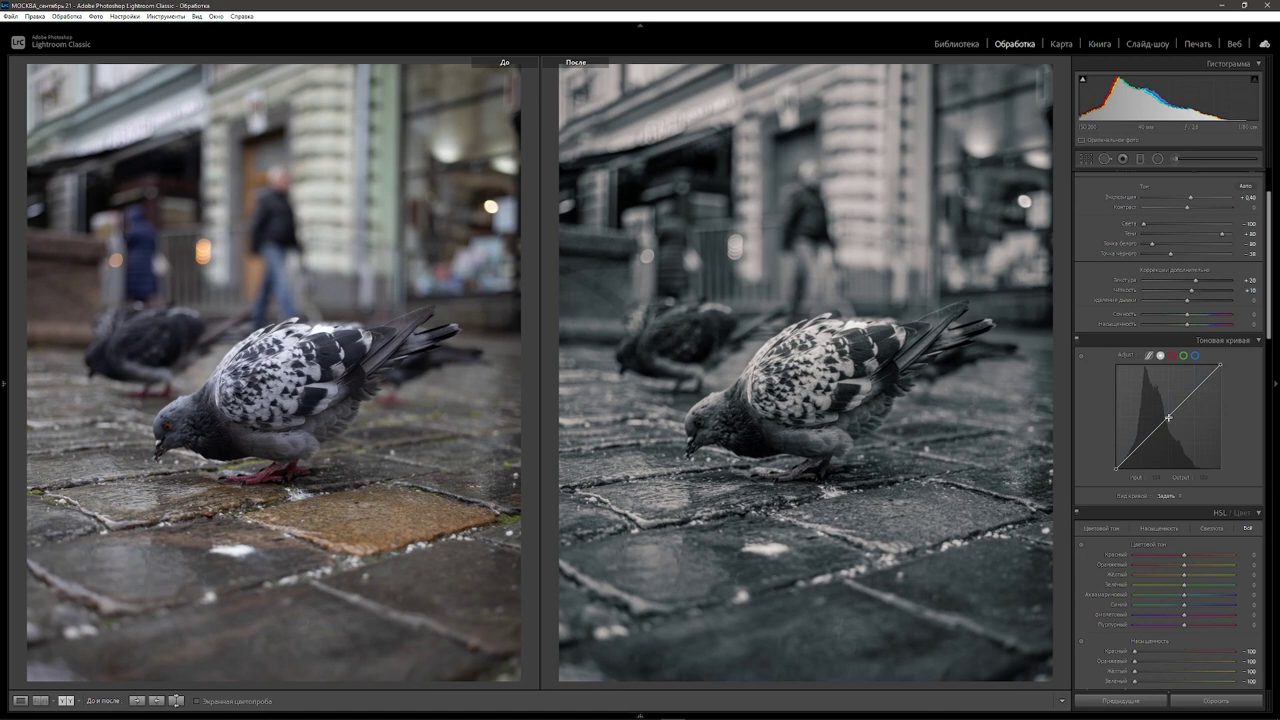
Step: Lower the RGB curve's midpoint to darken midtones and pull the white endpoint down
left_click(1168, 417)
left_click_drag(1169, 435, 1168, 441)
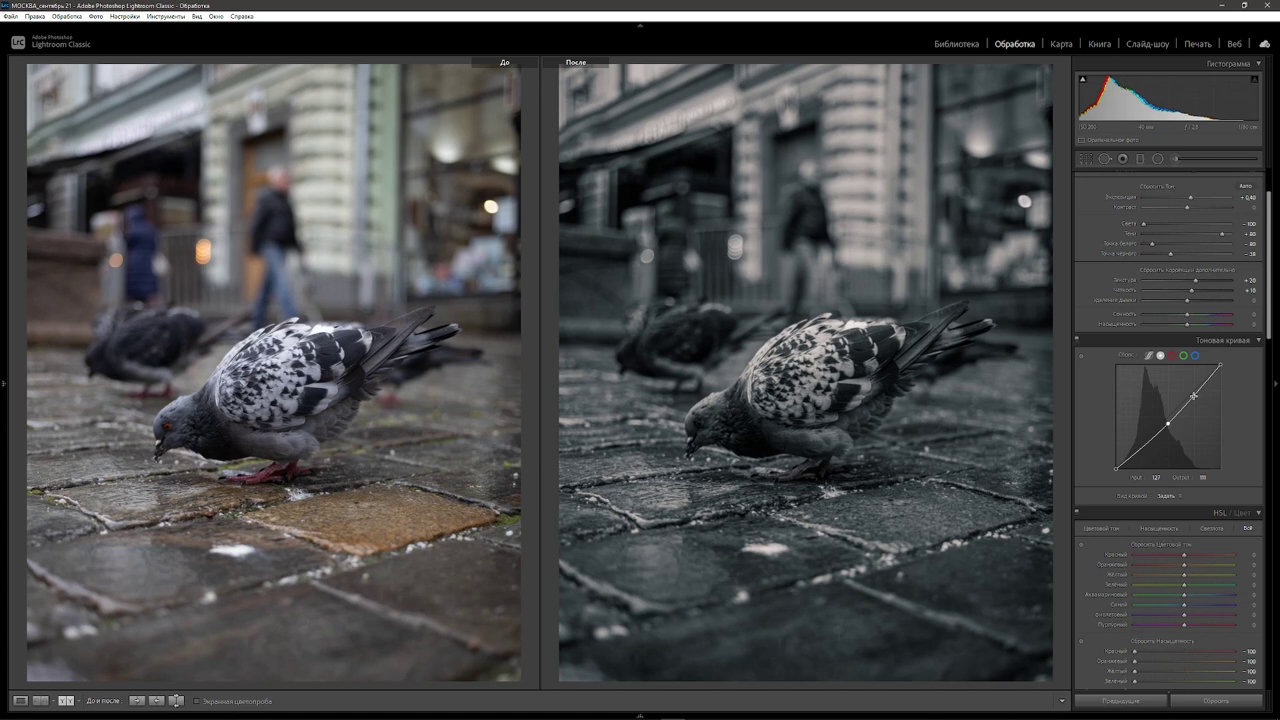
left_click_drag(1193, 396, 1193, 381)
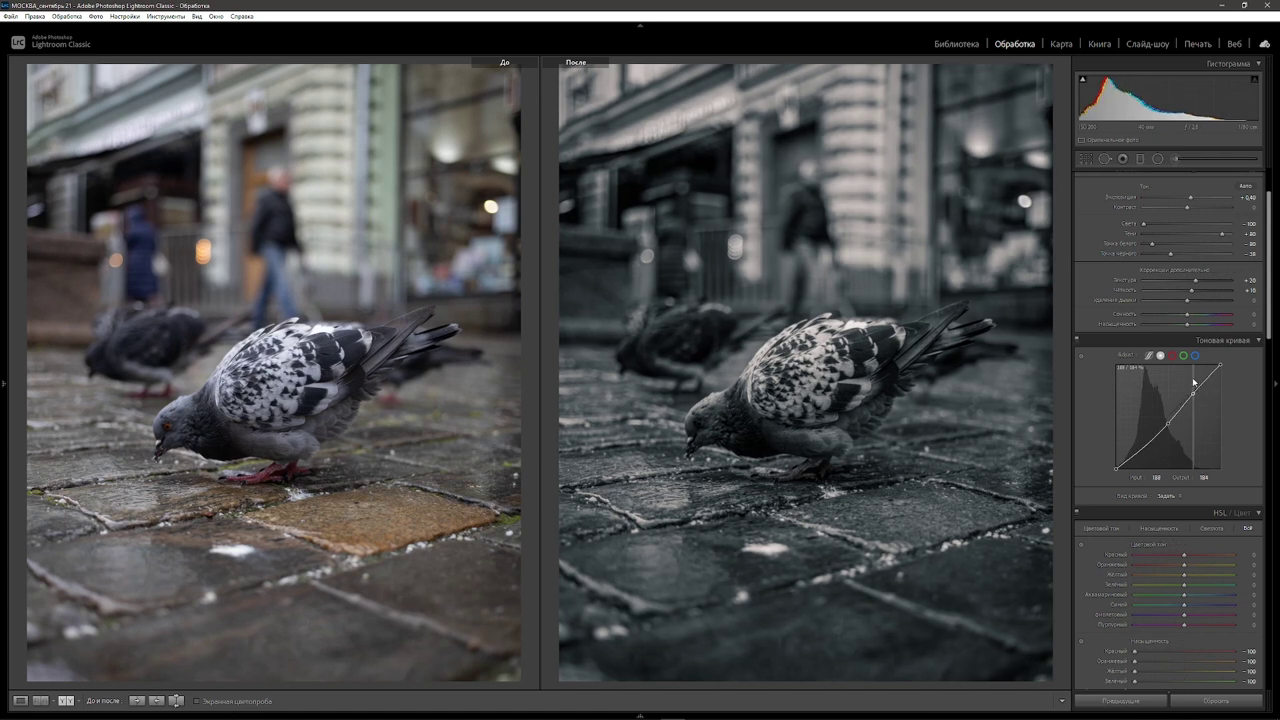
key("alt")
left_click_drag(1222, 373, 1230, 401)
Step: Lift the black point, darken deep shadows and lower midtones on the curve, then readjust Contrast
left_click_drag(1117, 469, 1114, 464)
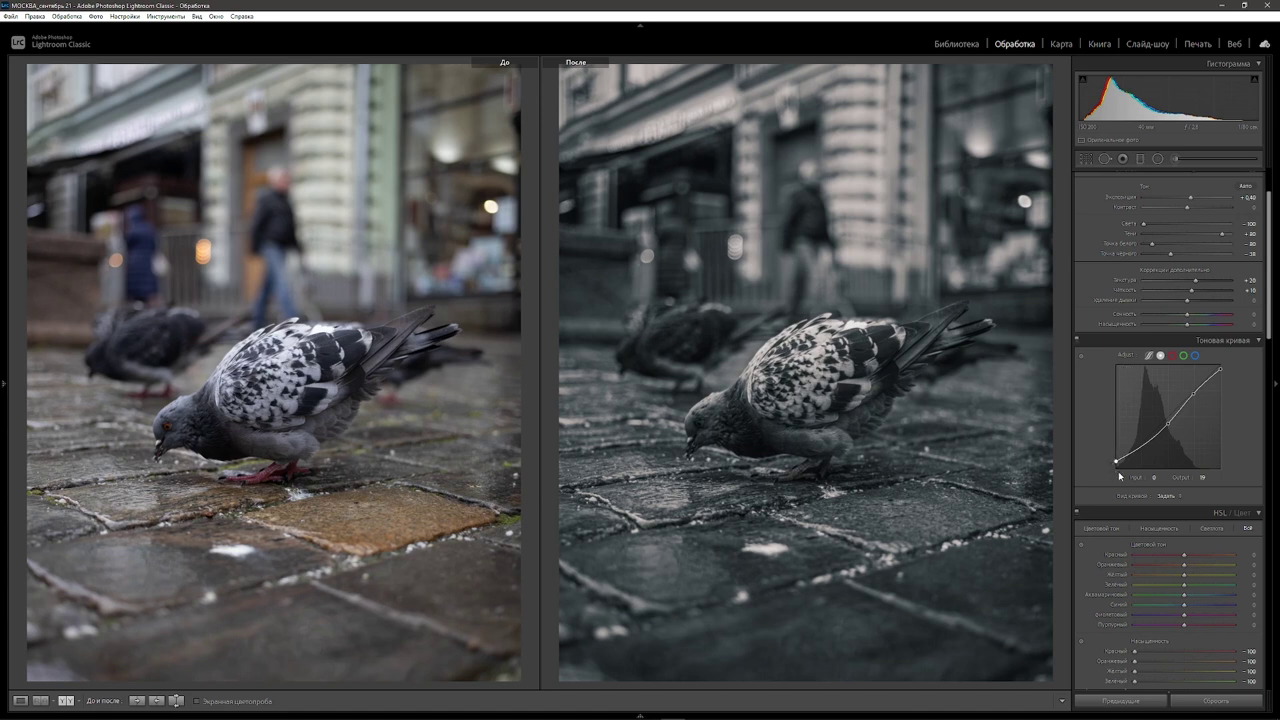
key("alt")
left_click(1133, 453)
left_click_drag(1134, 464, 1136, 487)
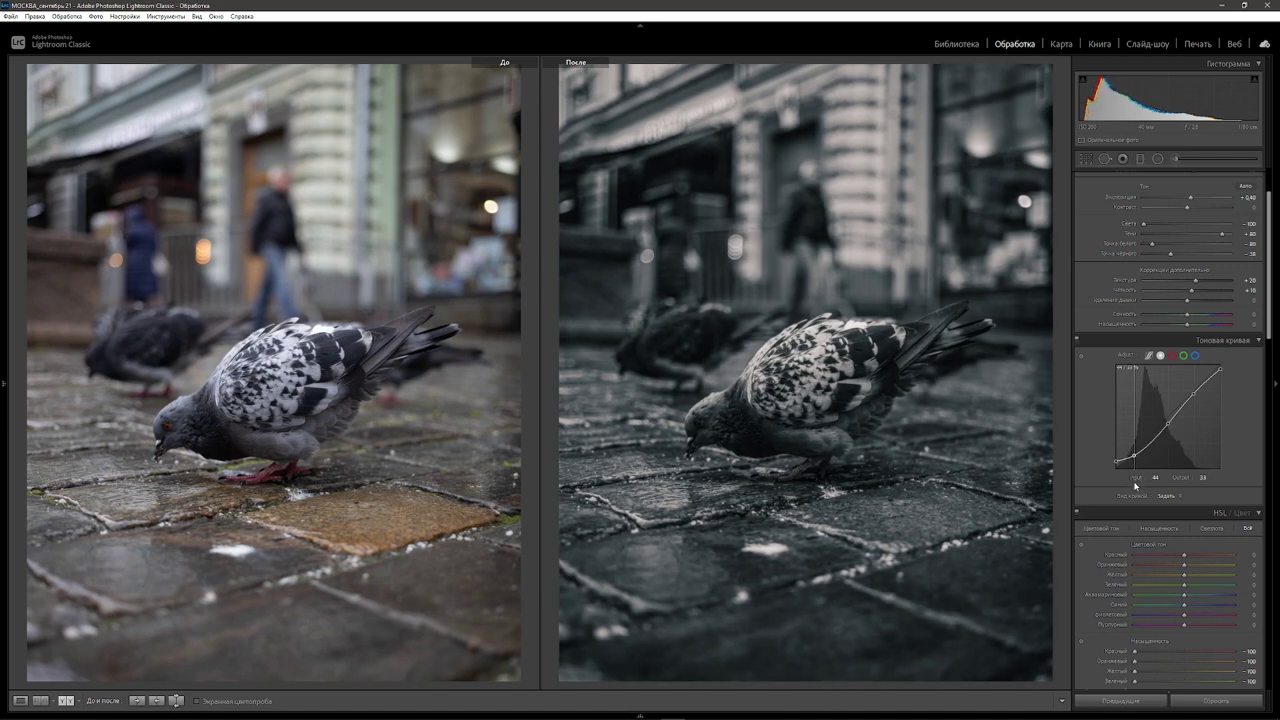
left_click(1153, 442)
left_click_drag(1155, 445, 1156, 445)
left_click_drag(1188, 209, 1181, 210)
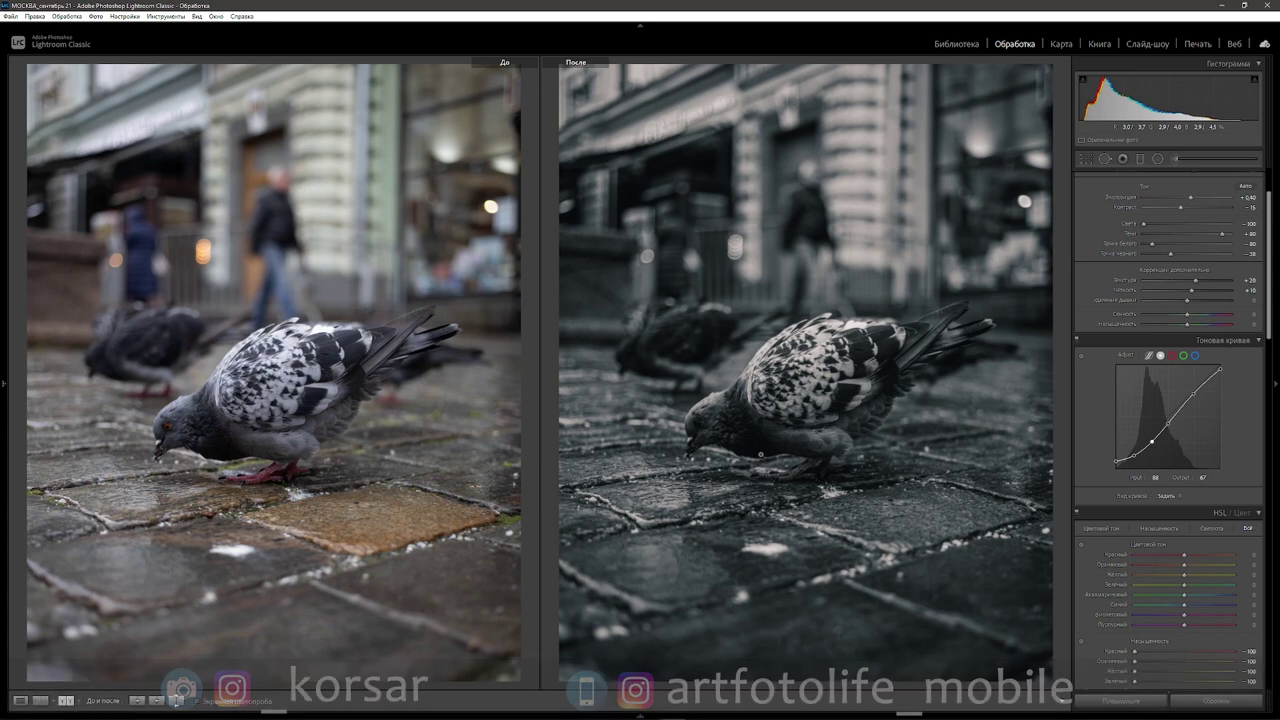
Step: Nudge Contrast down a touch, then move down to the HSL panel
mouse_move(1188, 209)
left_mouse_down()
mouse_move(1204, 210)
mouse_move(1182, 211)
left_mouse_up()
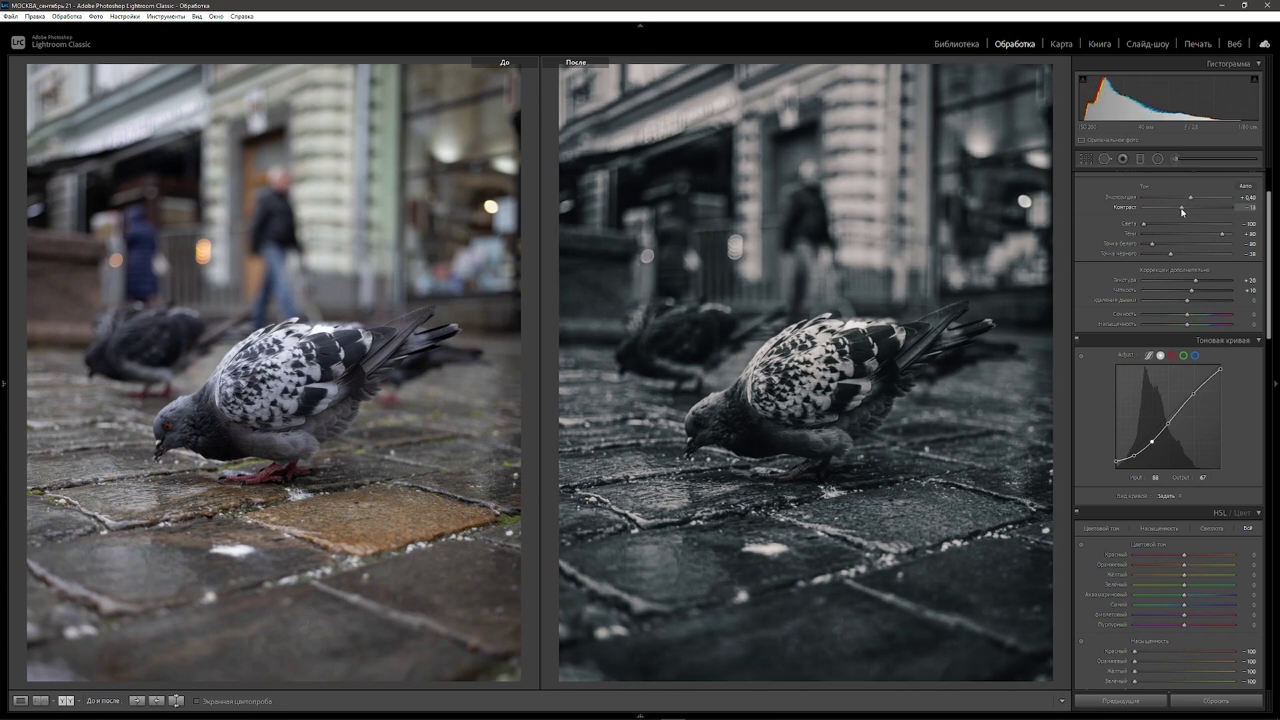
key("Down")
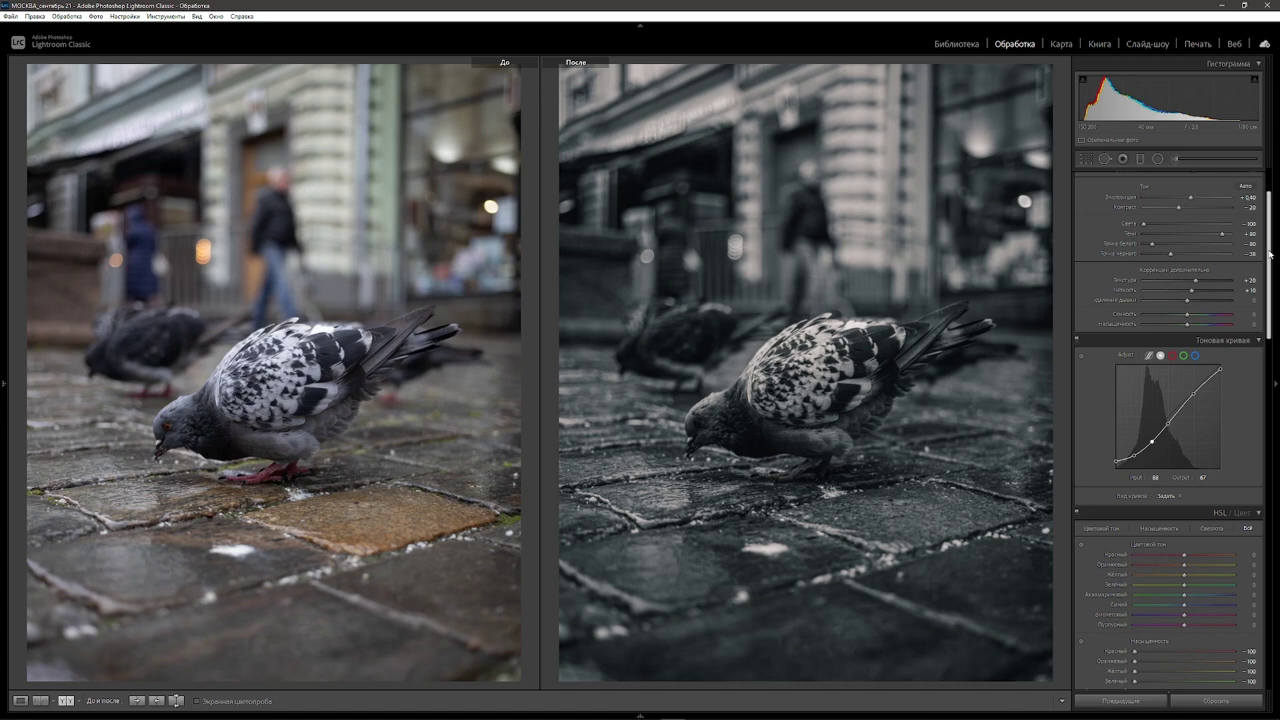
left_click_drag(1270, 254, 1265, 332)
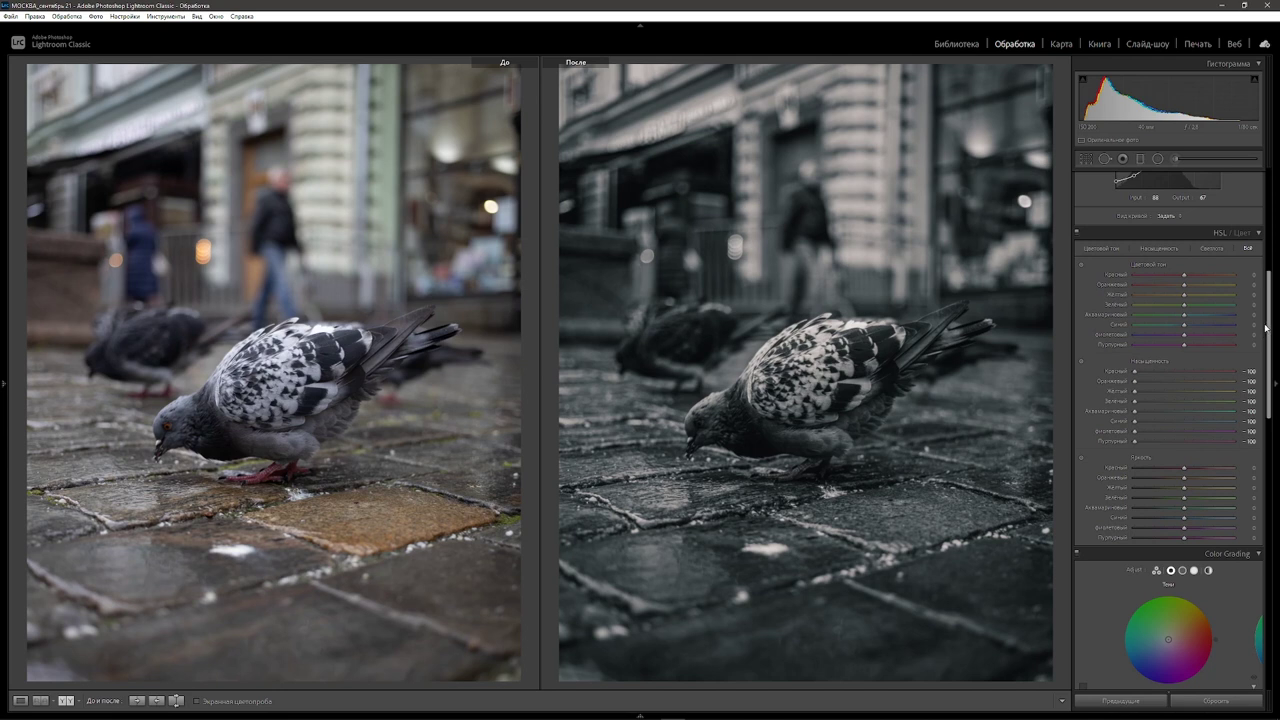
Step: Reset Red, Orange, Yellow, Green, Aquamarine, Blue and Violet saturation to 0
double_click(1135, 372)
double_click(1135, 382)
double_click(1135, 392)
double_click(1135, 402)
double_click(1135, 411)
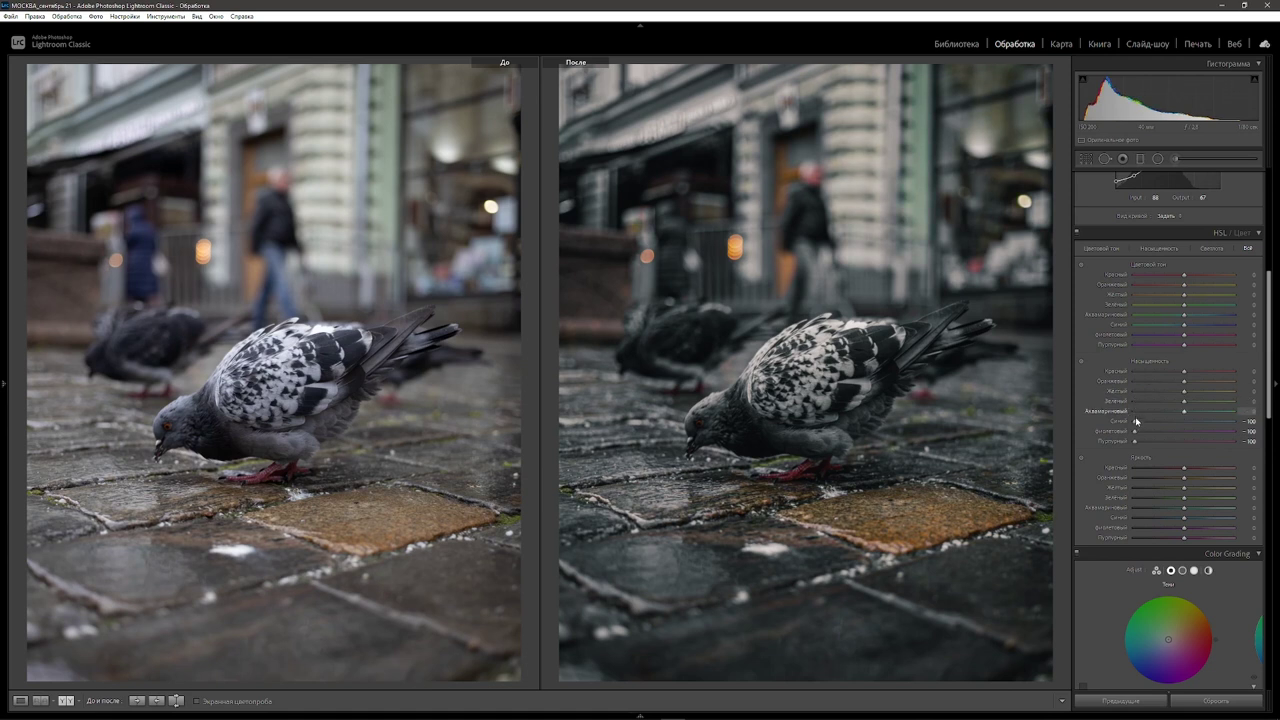
double_click(1135, 421)
double_click(1135, 431)
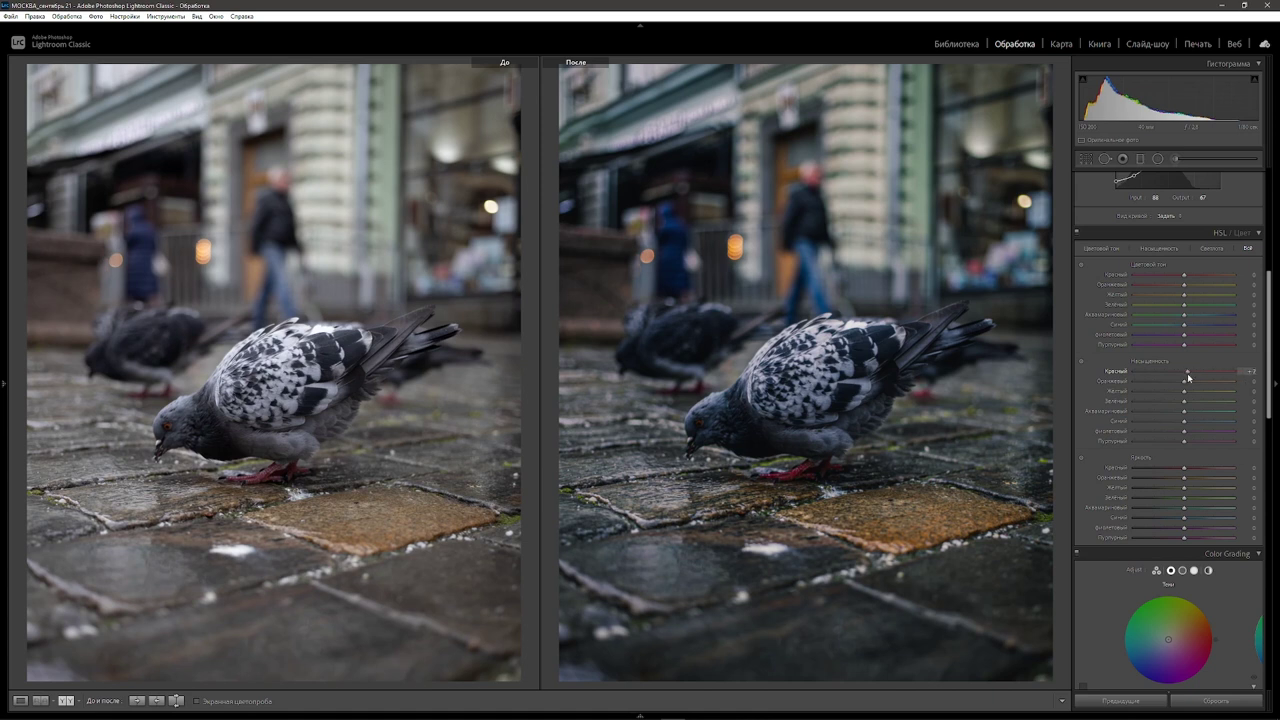
Step: Shift the red hue slightly and settle red saturation at -10
left_click_drag(1185, 375, 1220, 386)
left_click_drag(1207, 372, 1175, 372)
left_click_drag(1188, 277, 1190, 277)
left_click_drag(1175, 372, 1179, 372)
Step: Shift the orange hue toward red and desaturate the oranges on the paving tile
left_click_drag(1228, 386, 1200, 387)
double_click(1199, 381)
left_click_drag(1185, 287, 1178, 288)
left_click_drag(1184, 382, 1174, 383)
Step: Test yellow saturation across its range and shift the yellow hue to about -50
left_click_drag(1184, 391, 1260, 393)
mouse_move(1107, 397)
left_mouse_down()
mouse_move(1237, 397)
mouse_move(1142, 396)
left_mouse_up()
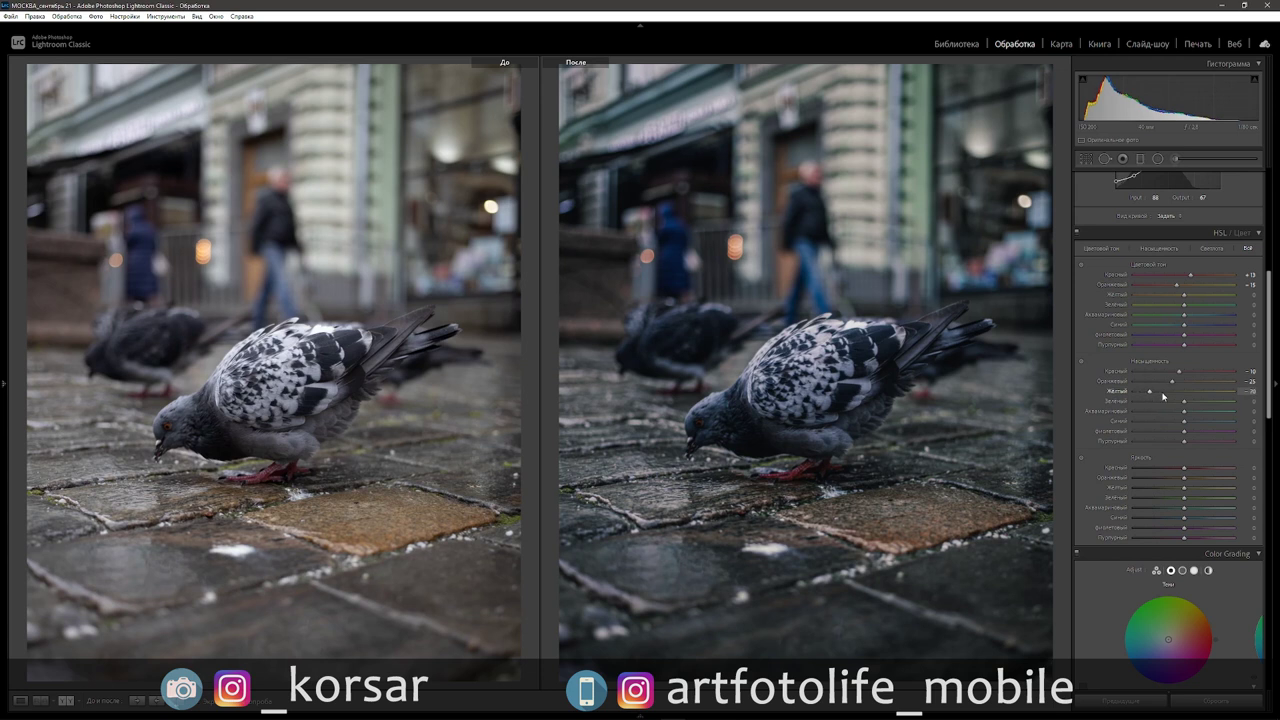
left_click_drag(1184, 295, 1200, 296)
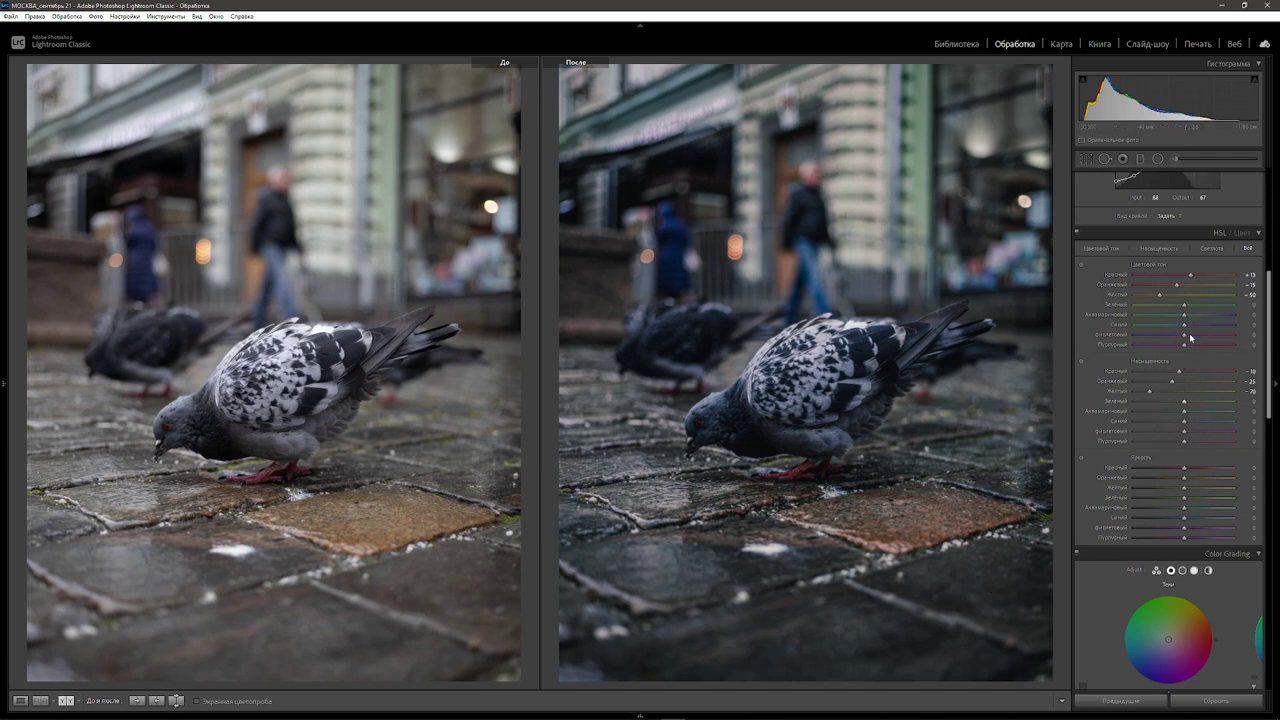
Step: Try green saturation across its full range, then strongly desaturate the greens
left_click_drag(1186, 404, 1278, 408)
left_click_drag(1141, 399, 1234, 401)
left_click_drag(1234, 401, 1122, 404)
Step: Shift the green hue, and push Aquamarine and Blue saturation to +100
mouse_move(1184, 305)
left_mouse_down()
mouse_move(1260, 312)
mouse_move(1160, 302)
left_mouse_up()
left_click_drag(1195, 306, 1159, 314)
mouse_move(1219, 412)
left_mouse_down()
mouse_move(1265, 418)
mouse_move(1164, 418)
left_mouse_up()
mouse_move(1185, 425)
left_mouse_down()
mouse_move(1274, 430)
mouse_move(1146, 427)
mouse_move(1240, 430)
left_mouse_up()
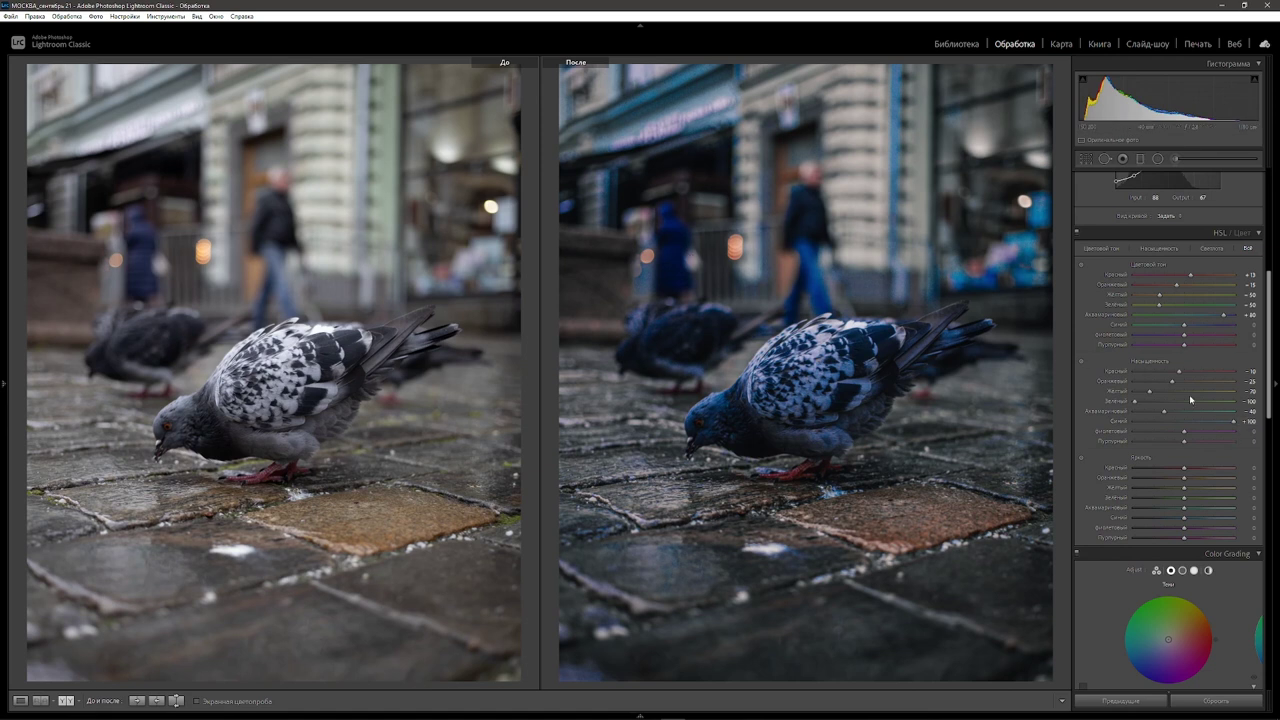
Step: Drop Blue saturation to about -35, shift Violet hue to its extreme, and desaturate violets and magentas
left_click_drag(1230, 429, 1158, 429)
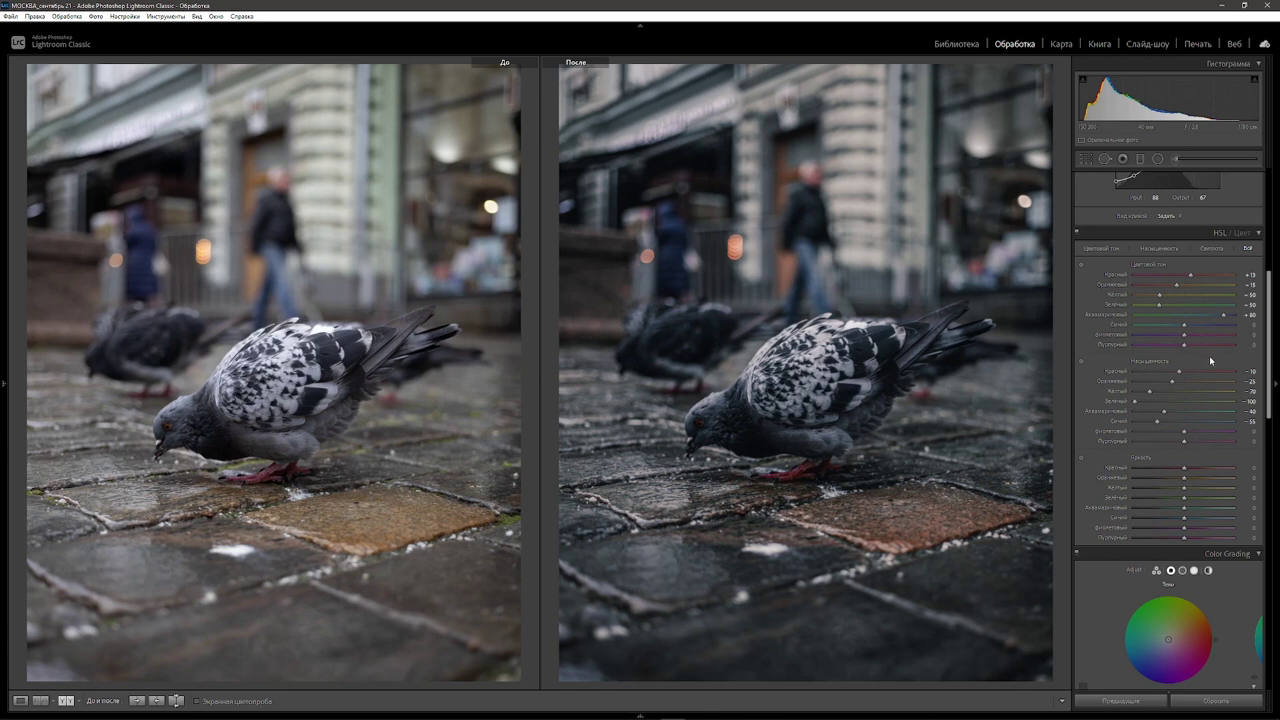
left_click_drag(1185, 335, 1071, 337)
left_click_drag(1185, 434, 1149, 439)
left_click_drag(1152, 445, 1149, 445)
left_click_drag(1147, 441, 1148, 441)
Step: Brighten orange, yellow and red luminance and set Blue luminance to about +20
left_click_drag(1187, 478, 1197, 481)
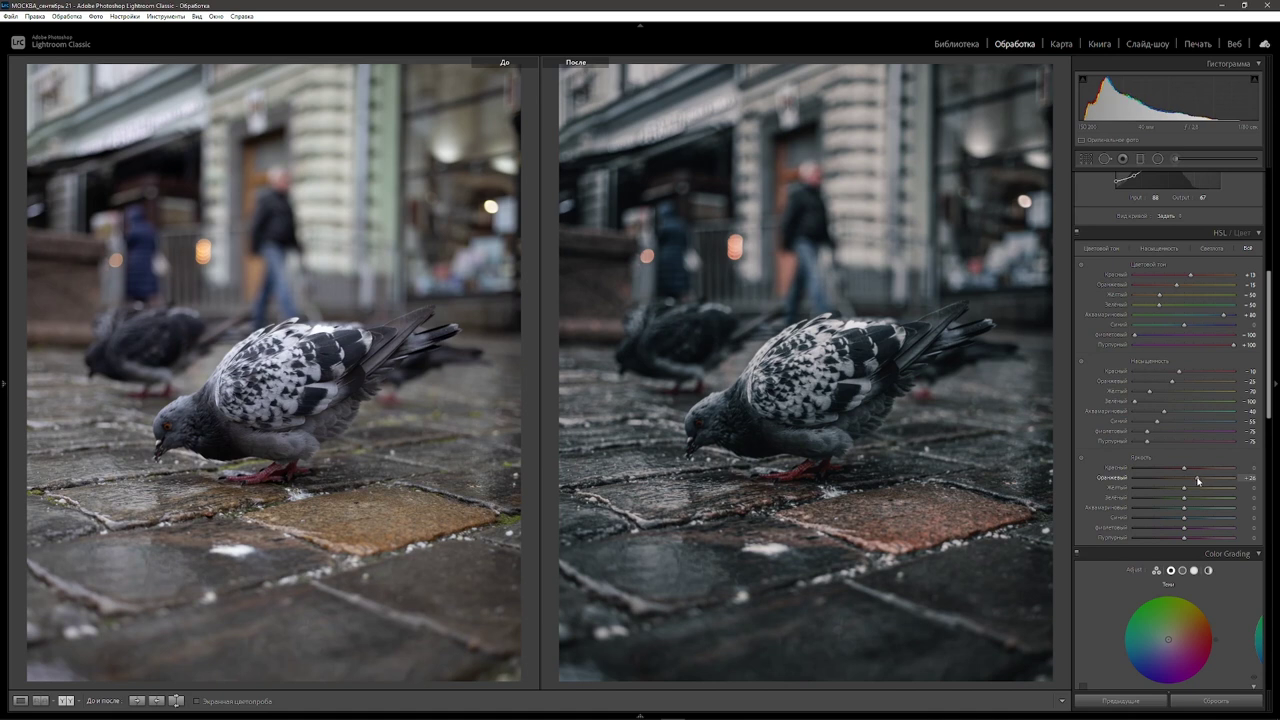
key("Down")
left_click_drag(1184, 487, 1190, 488)
left_click_drag(1184, 467, 1199, 472)
mouse_move(1196, 516)
left_mouse_down()
mouse_move(1122, 524)
mouse_move(1196, 530)
left_mouse_up()
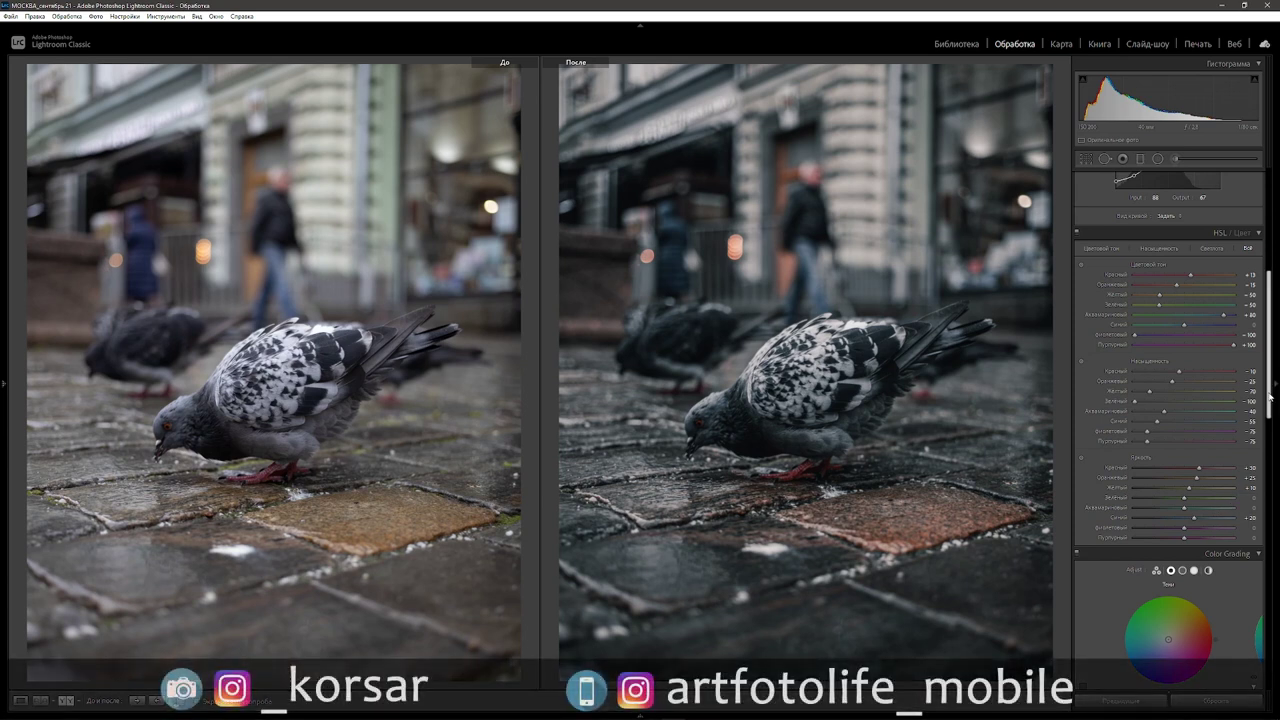
Step: Enable Remove Chromatic Aberration in Lens Corrections
scroll(1270, 397, "down", 5)
scroll(1270, 397, "down", 5)
scroll(1200, 420, "down", 3)
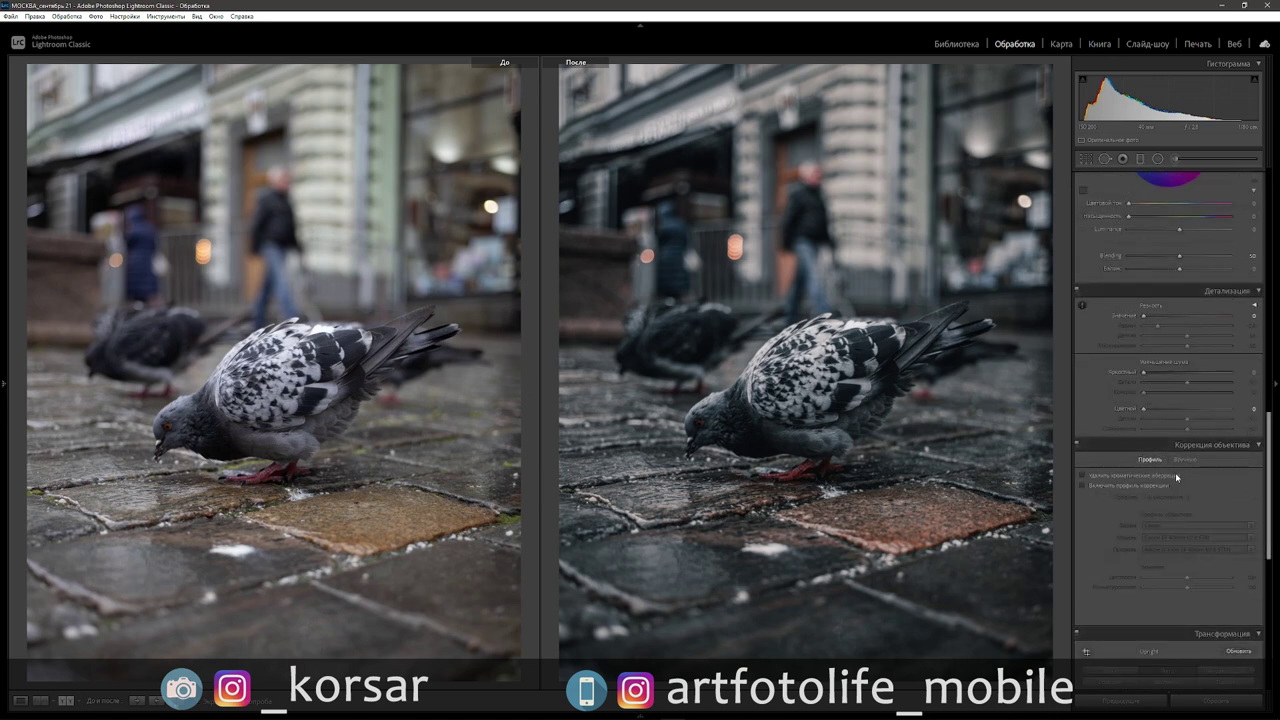
left_click(1083, 477)
Step: Toggle profile corrections on and off to compare, leaving them disabled for darker edges
left_click(1083, 486)
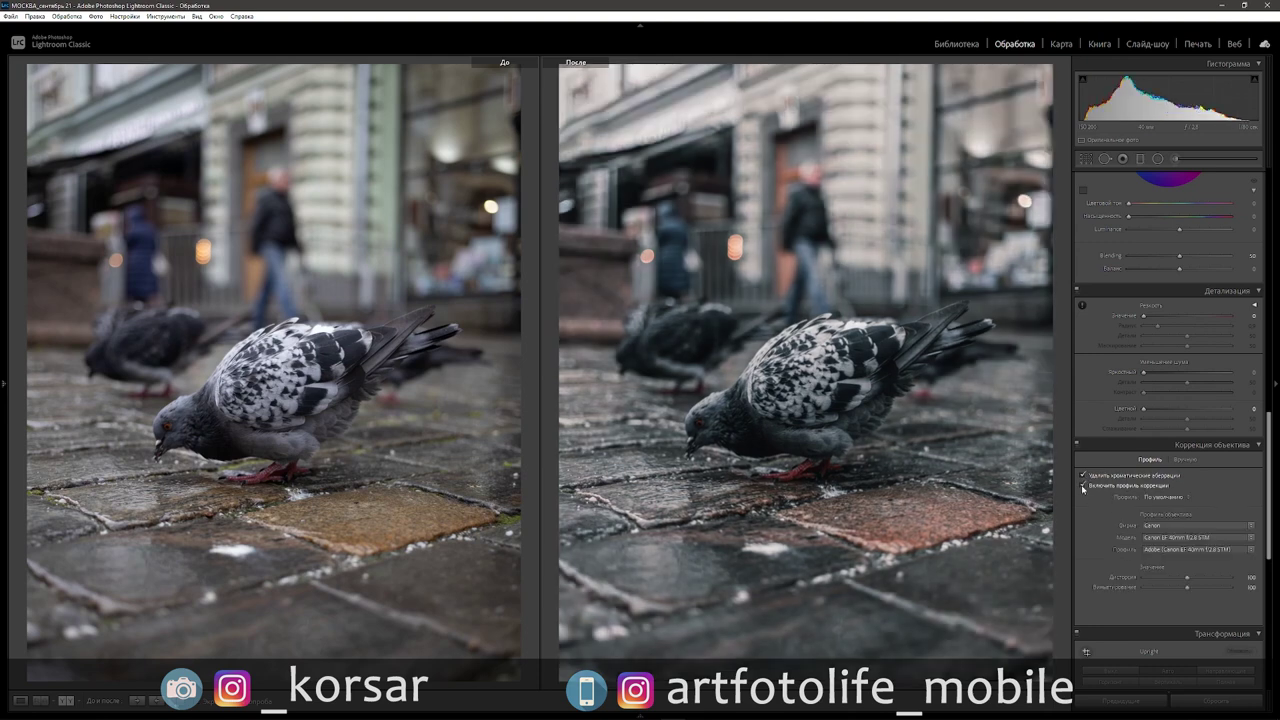
left_click(1083, 486)
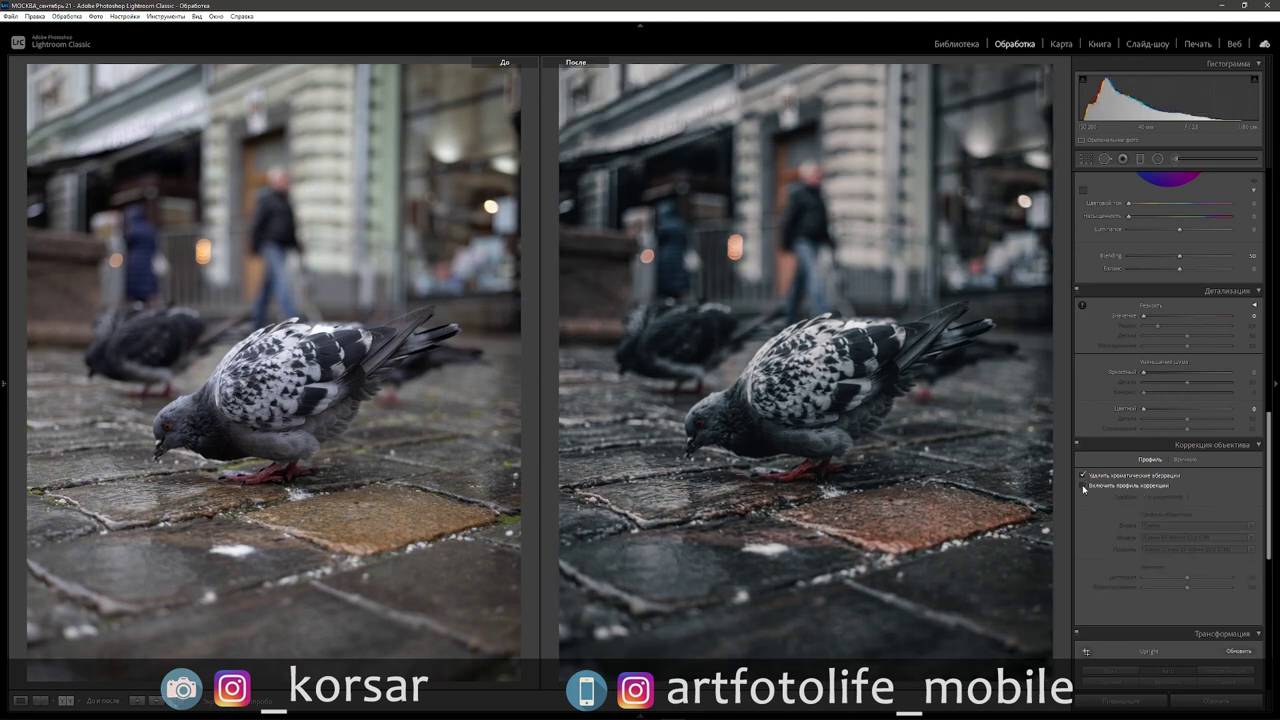
left_click(1083, 486)
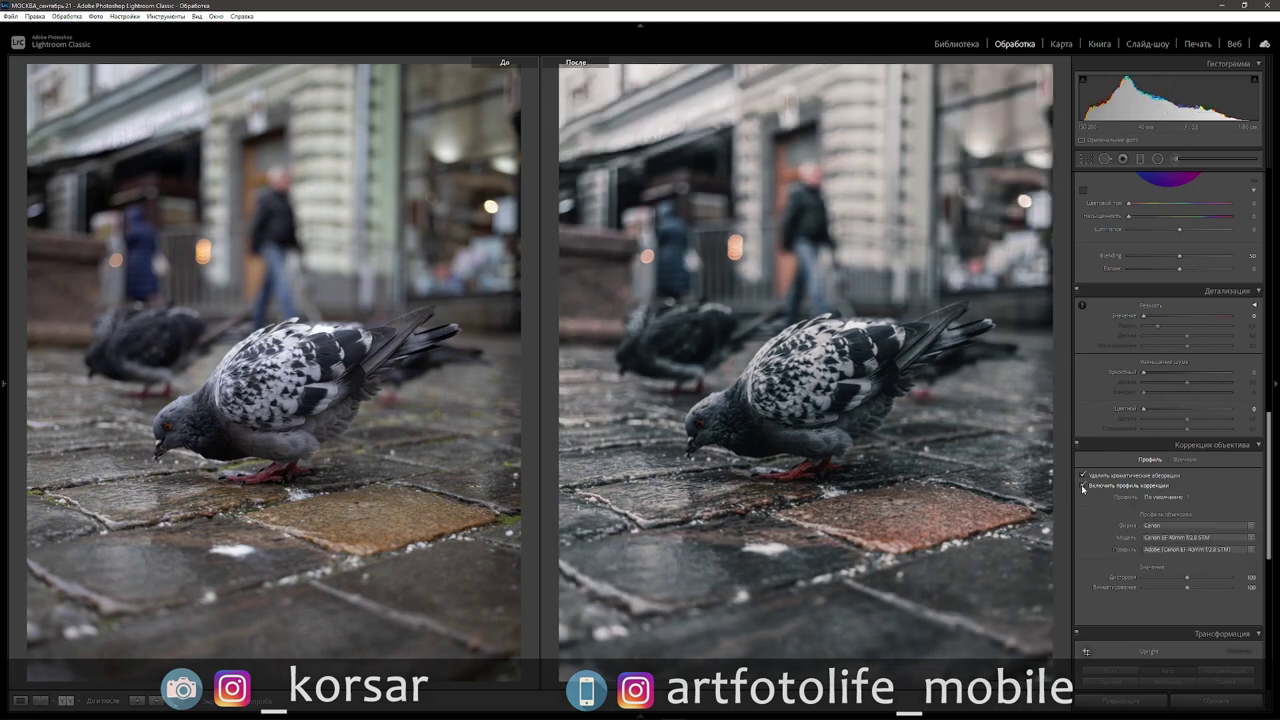
left_click(1083, 486)
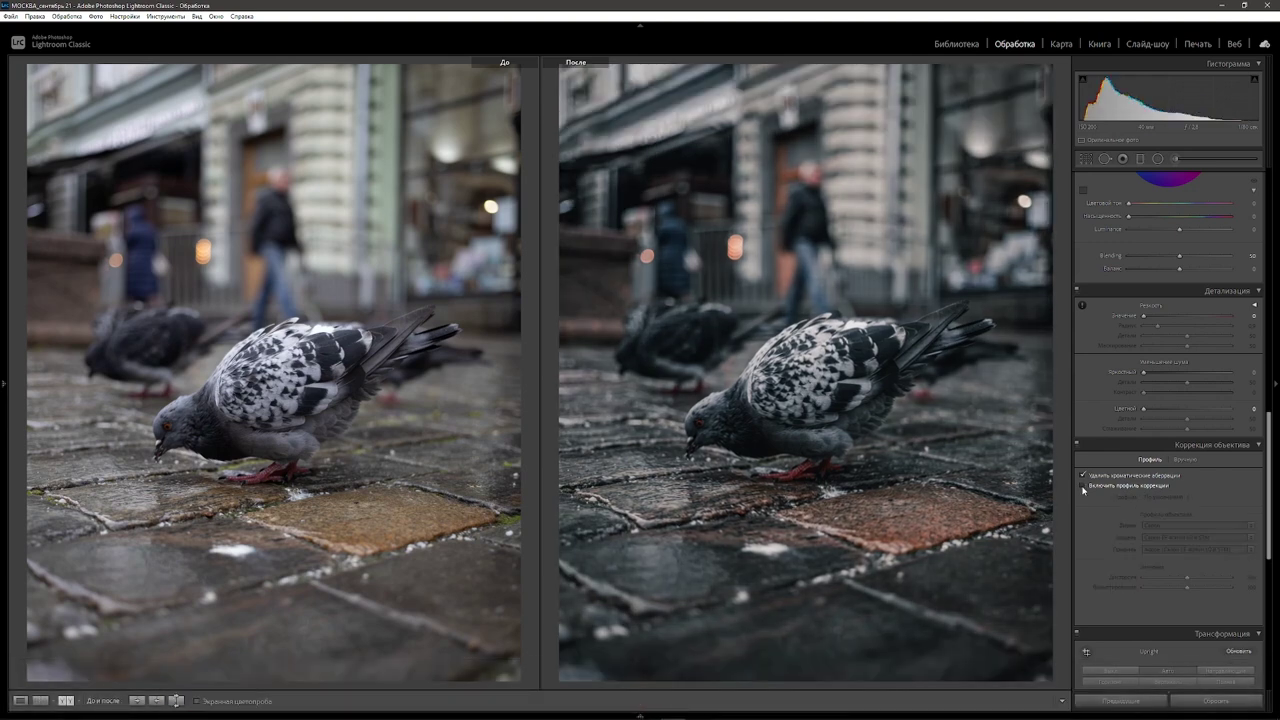
left_click(1083, 487)
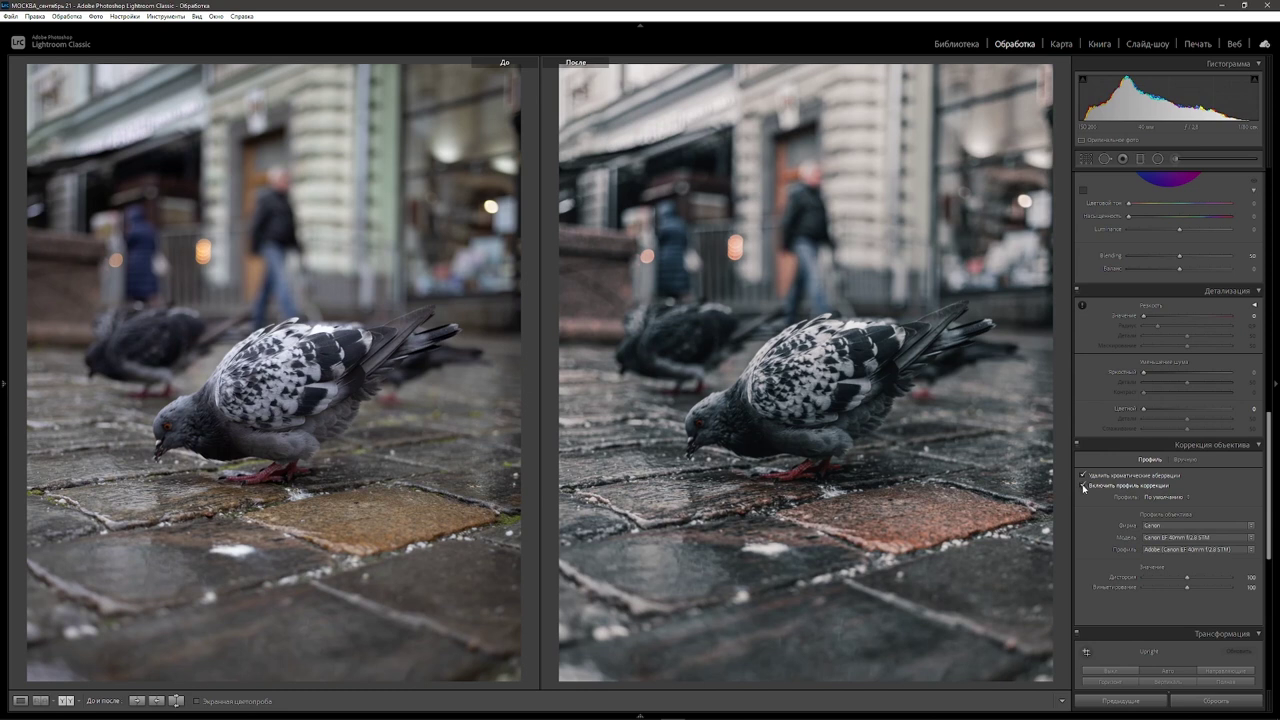
left_click(1083, 486)
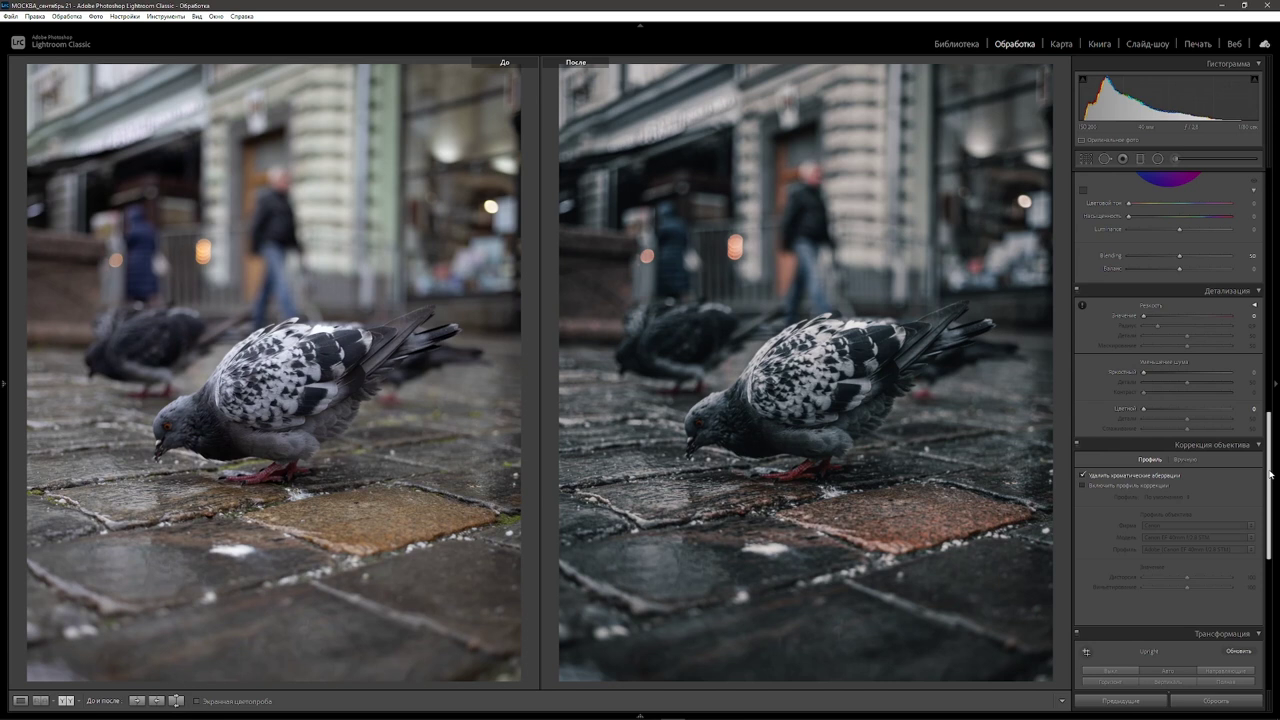
Step: Deepen the post-crop vignette to -10 and select the Grain Amount field for editing
left_click_drag(1270, 474, 1275, 601)
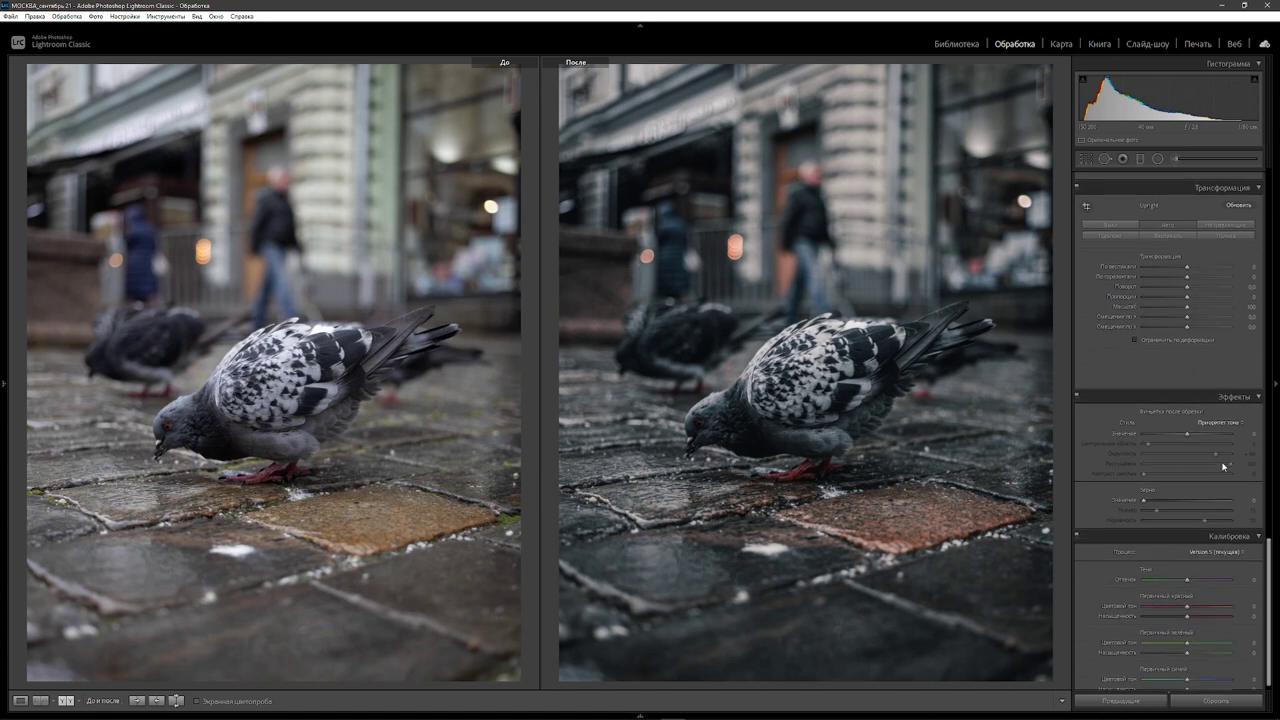
left_click_drag(1187, 435, 1183, 435)
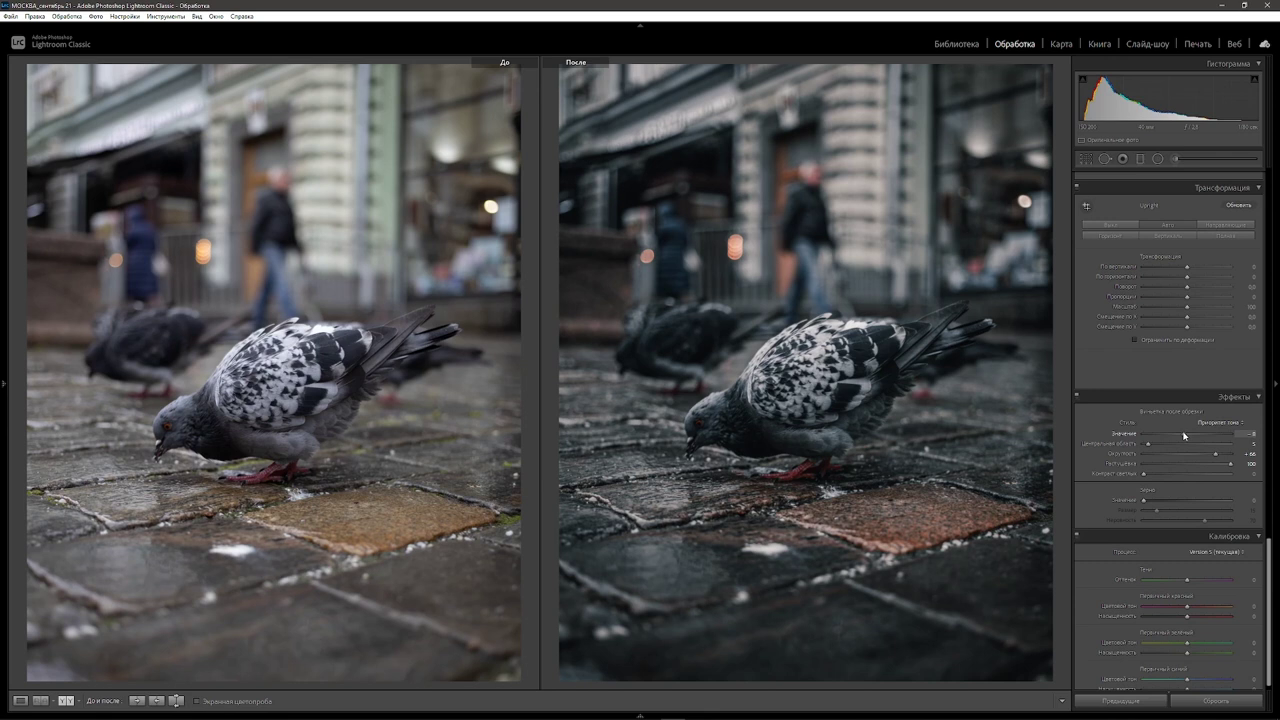
mouse_move(1184, 435)
left_mouse_down()
mouse_move(1103, 445)
mouse_move(1251, 460)
left_mouse_up()
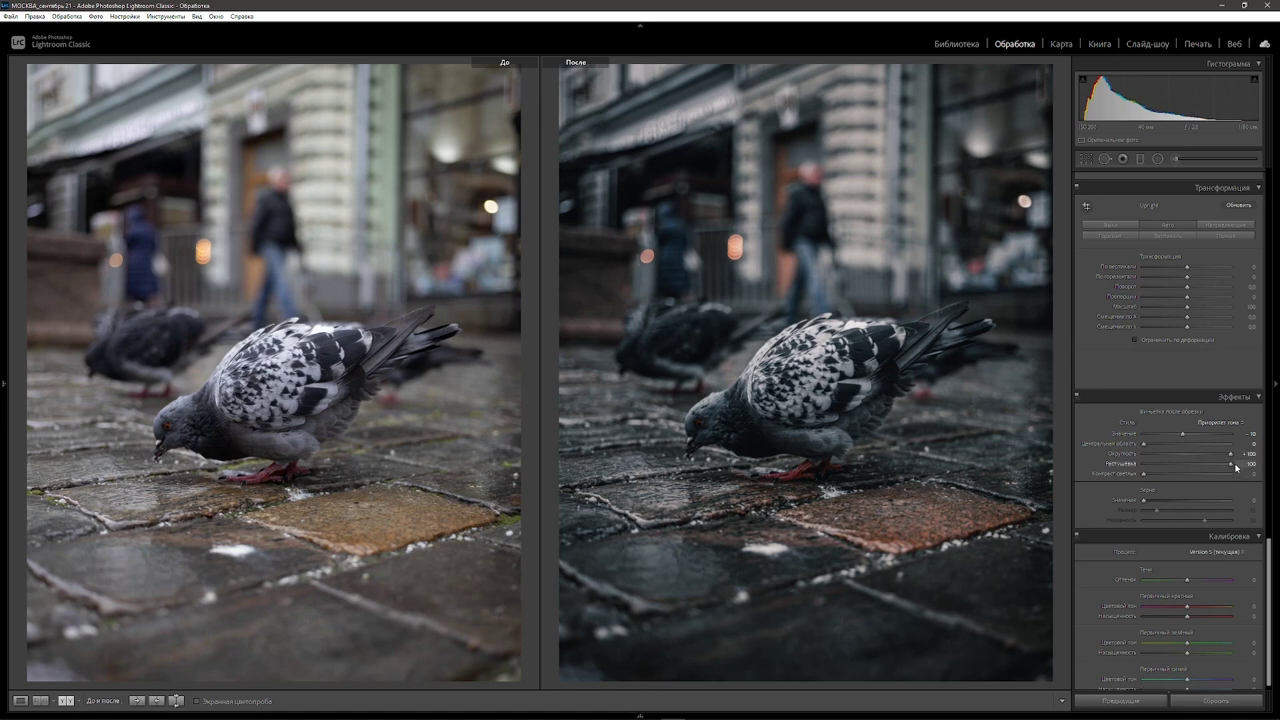
left_click(1245, 500)
Step: Set grain amount to 15, then set Detail sharpening to Amount 75 with Radius 0.9
type("15")
key("Return")
left_click_drag(1268, 550, 1268, 405)
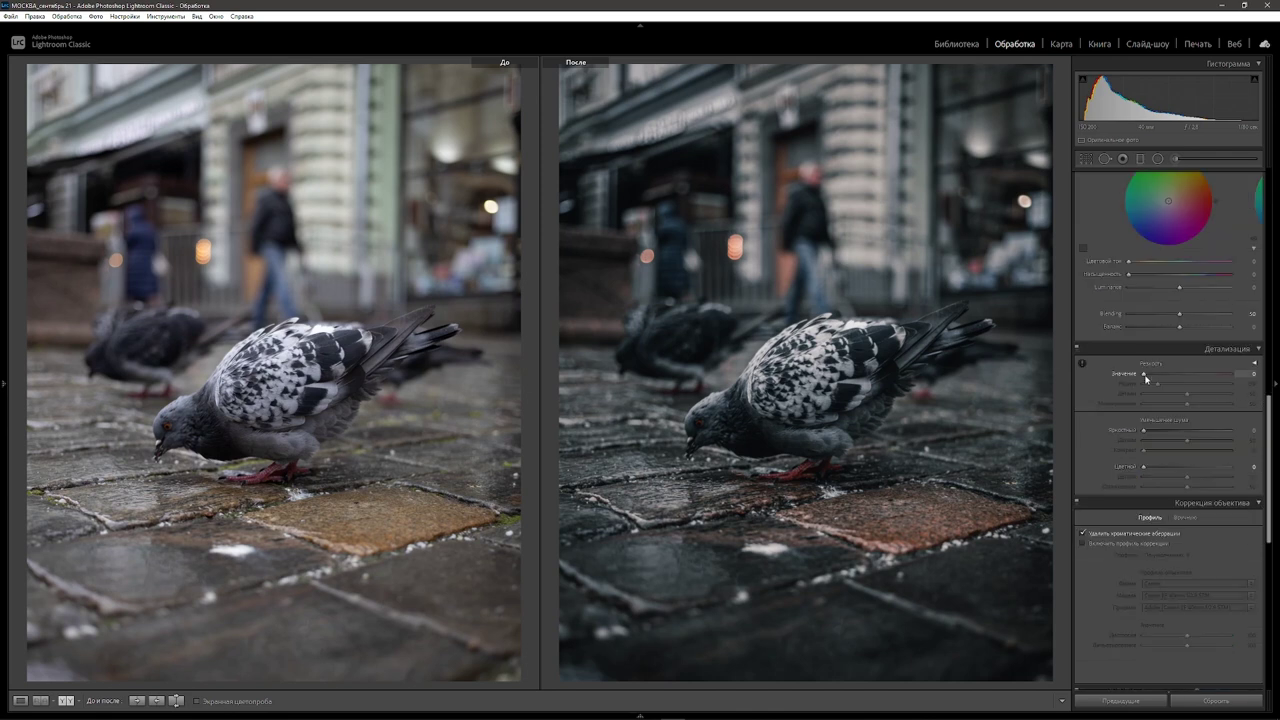
left_click_drag(1145, 377, 1189, 376)
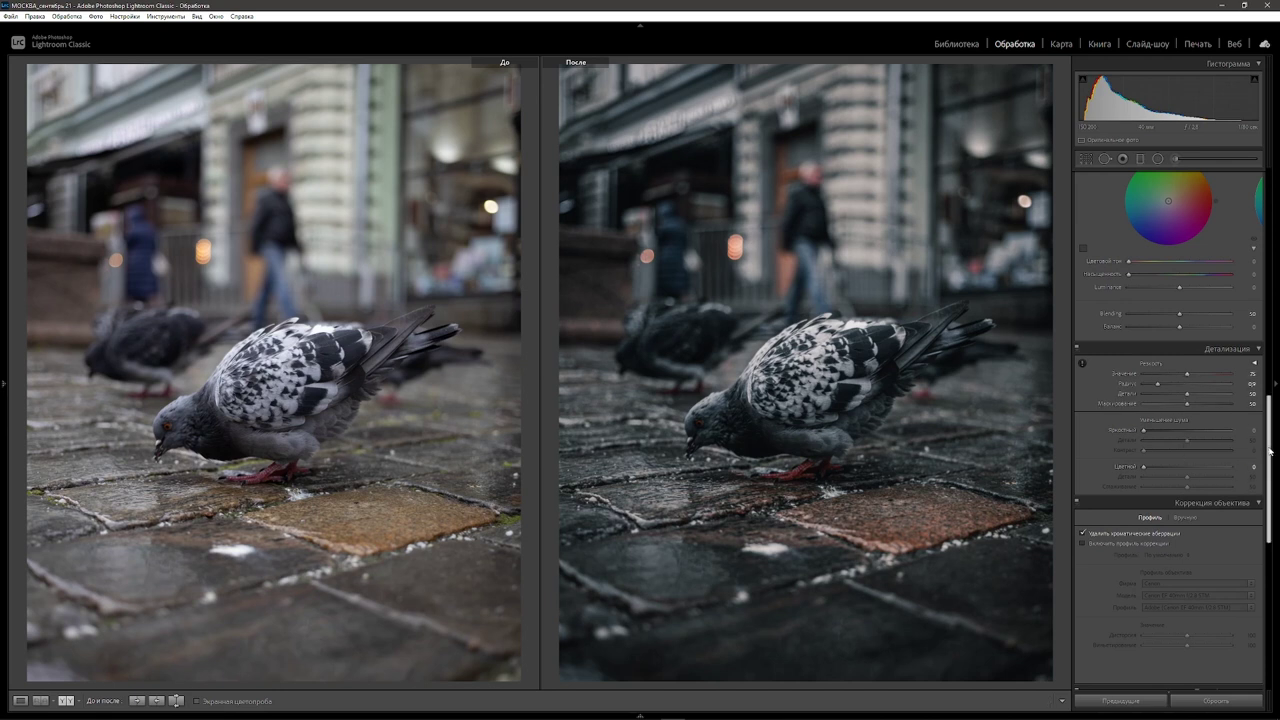
left_click_drag(1270, 452, 1270, 484)
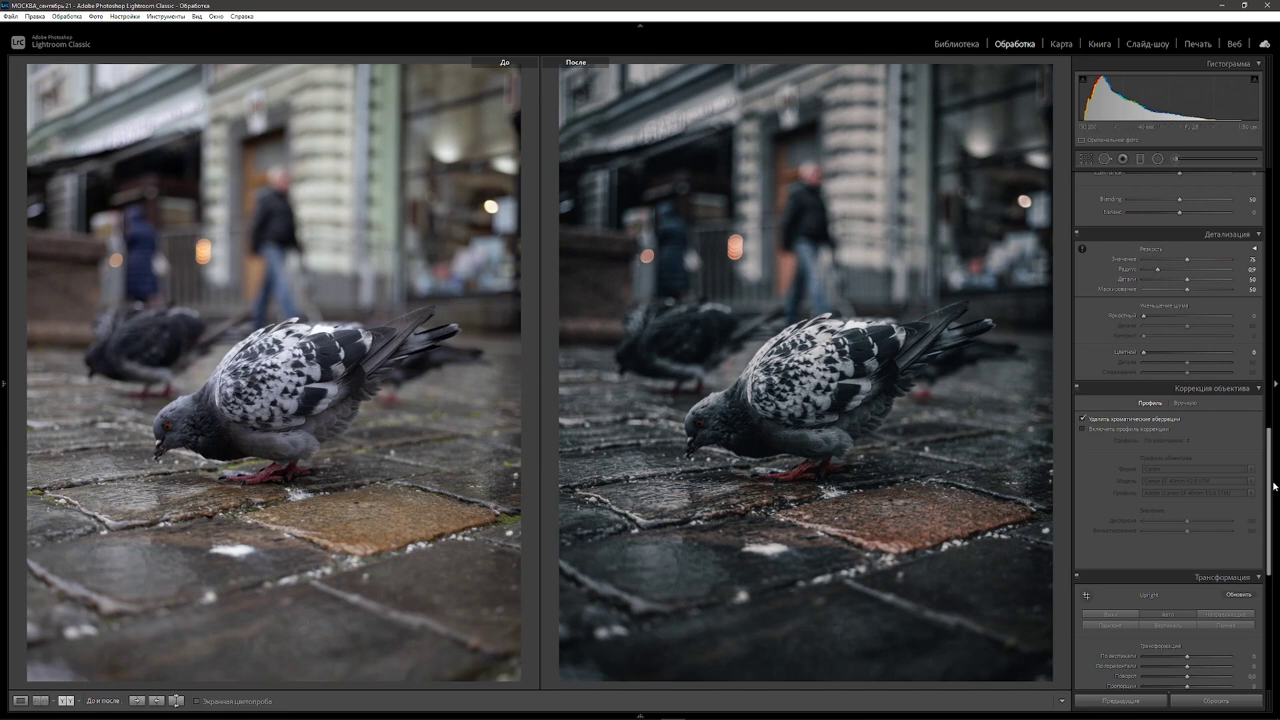
scroll(1271, 492, "down", 1)
left_click_drag(1271, 492, 1277, 380)
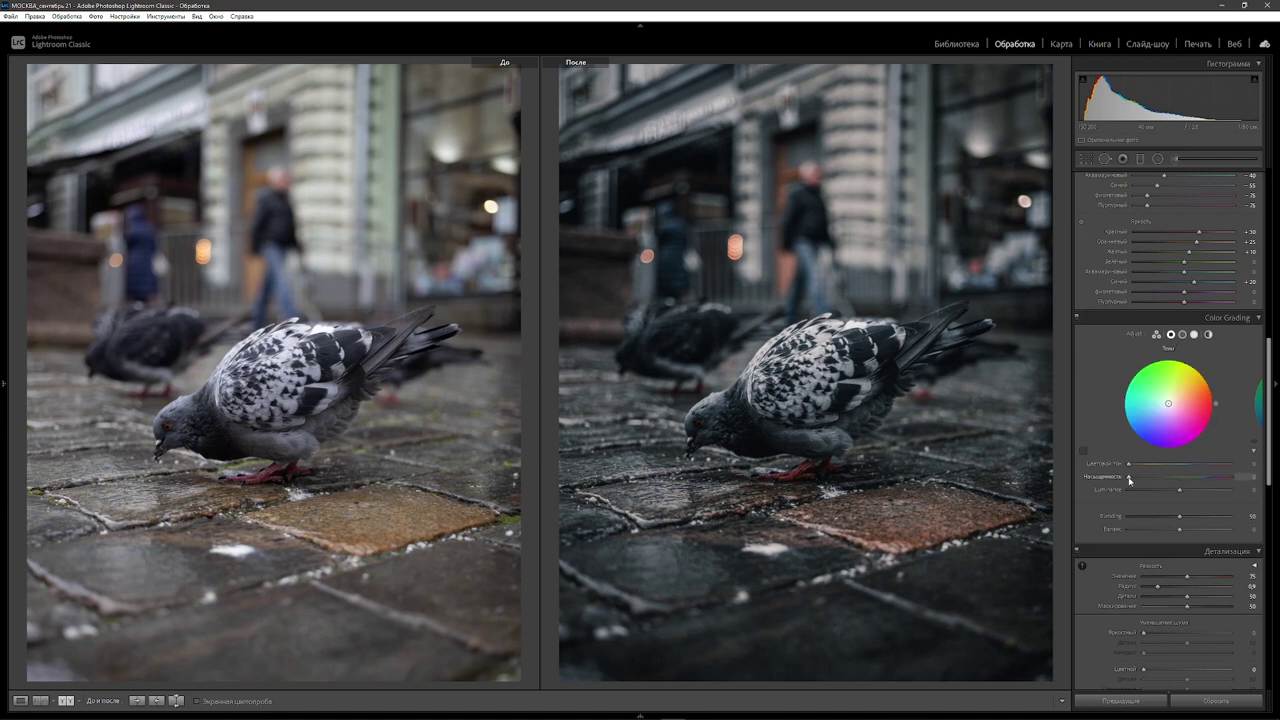
Step: Tint the Color Grading shadows teal-blue, hue about 188, with a subtle saturation of 5
left_click(1244, 477)
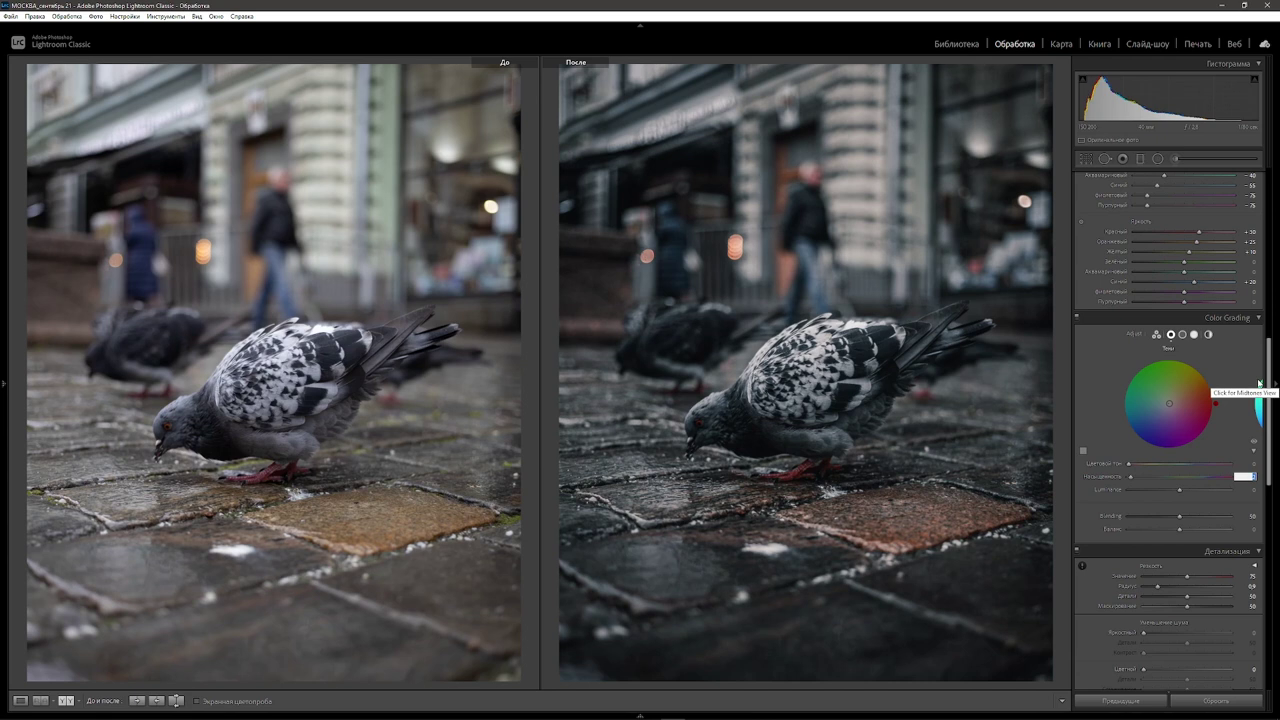
type("50")
key("Return")
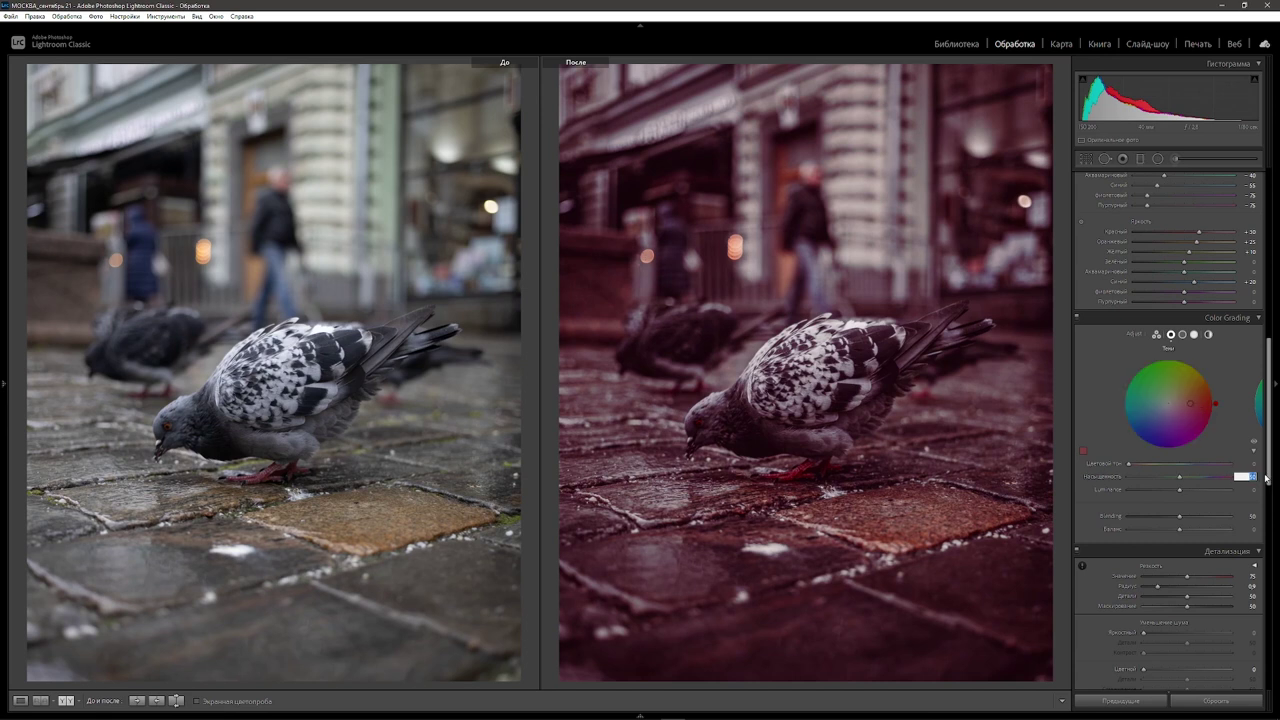
type("0")
left_click_drag(1129, 464, 1179, 465)
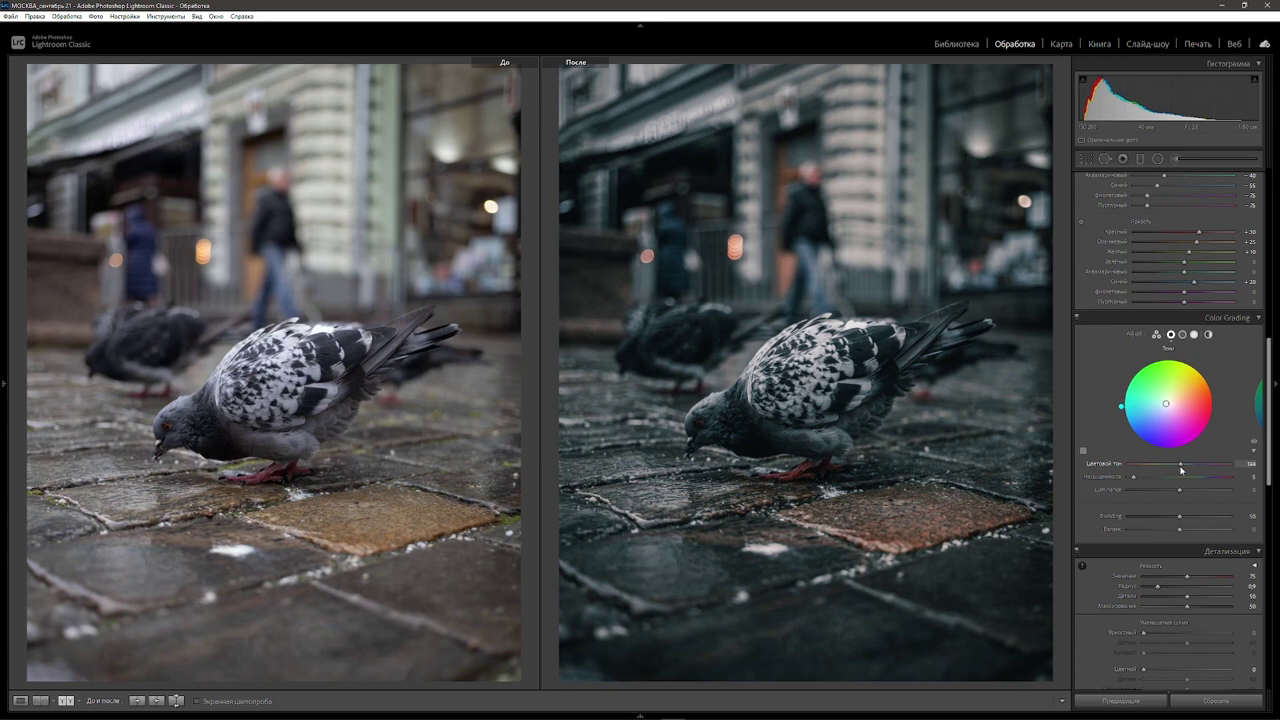
left_click_drag(1182, 466, 1183, 467)
key("Down")
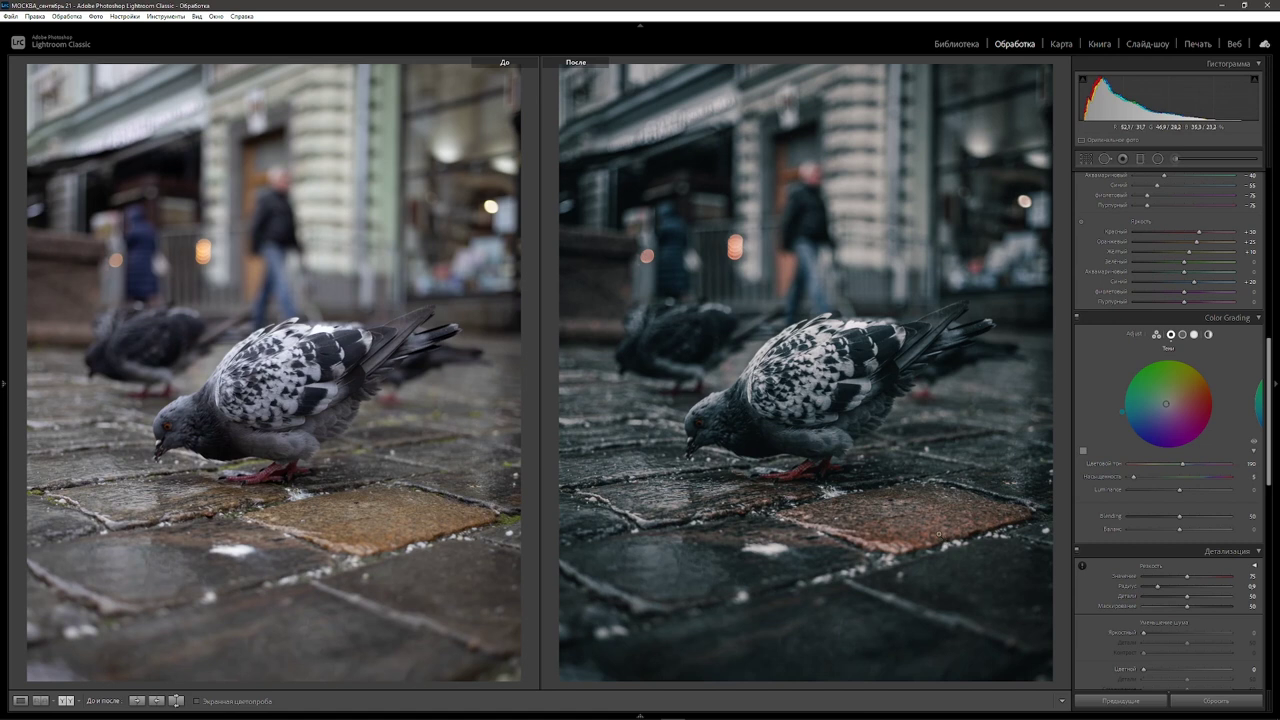
Step: Toggle Color Grading off and on to compare, then select the Midtones wheel
left_click(1077, 318)
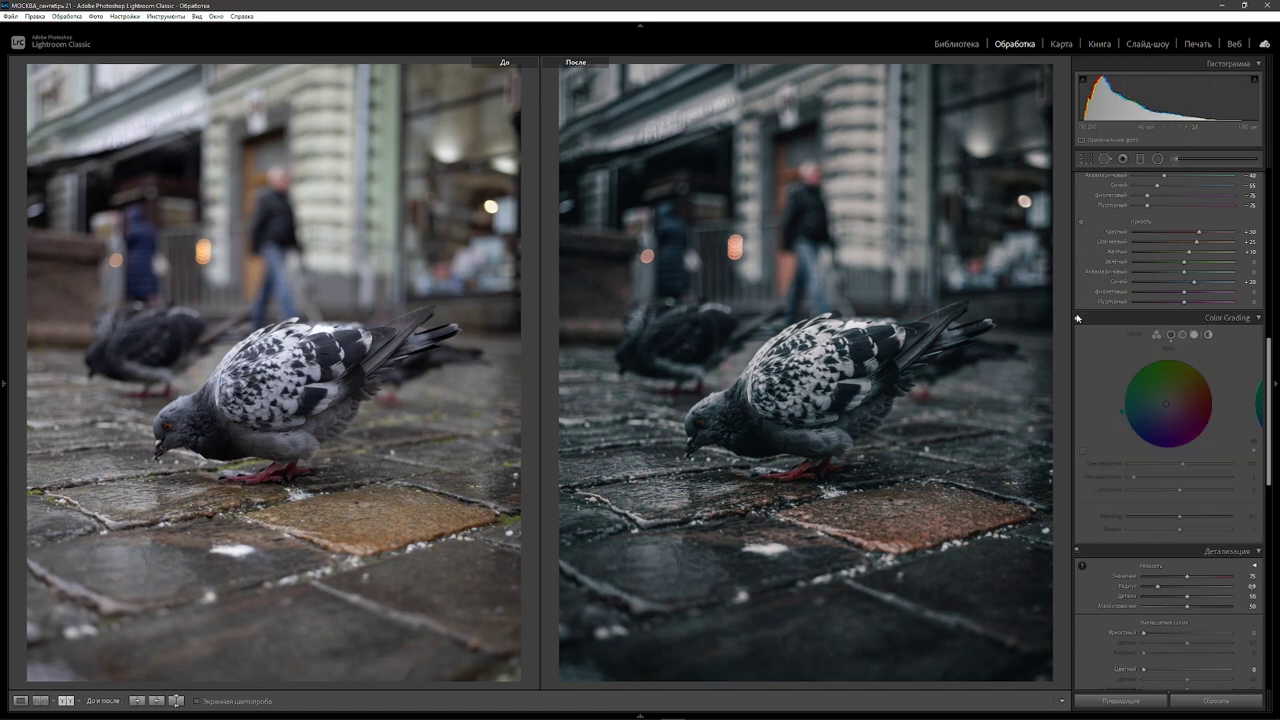
left_click(1077, 318)
left_click(1077, 318)
left_click(1077, 318)
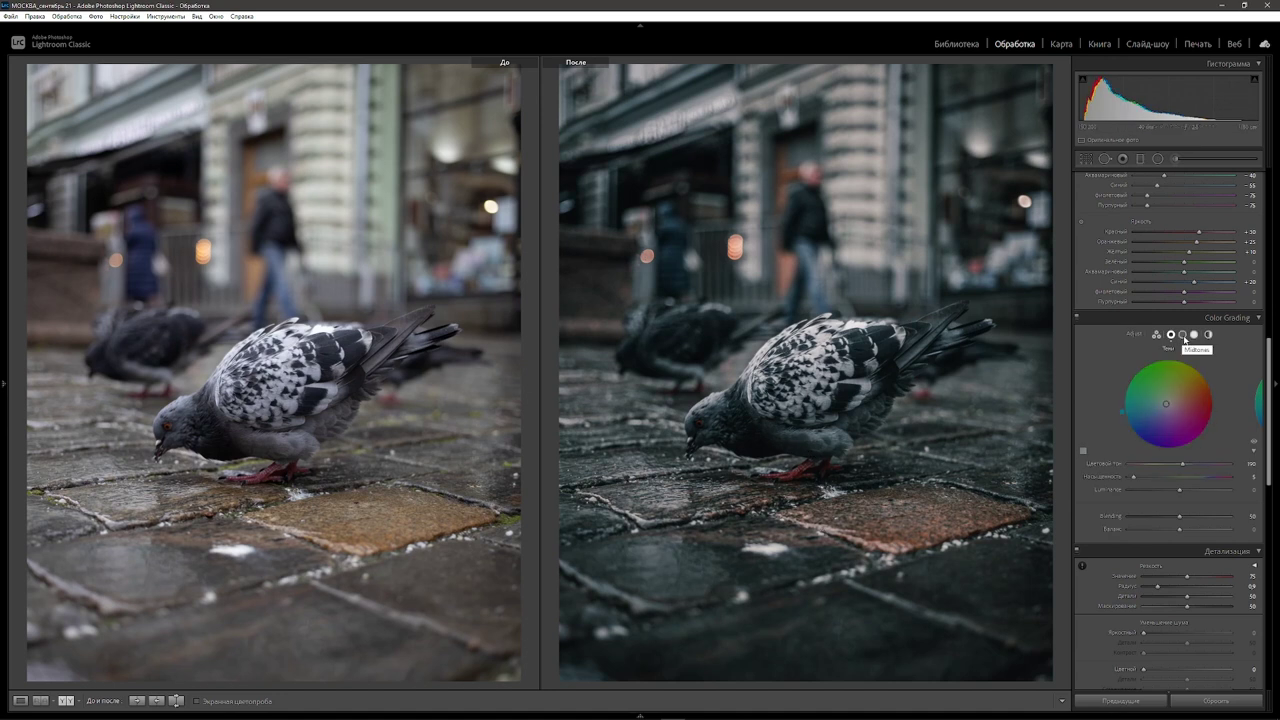
left_click(1183, 336)
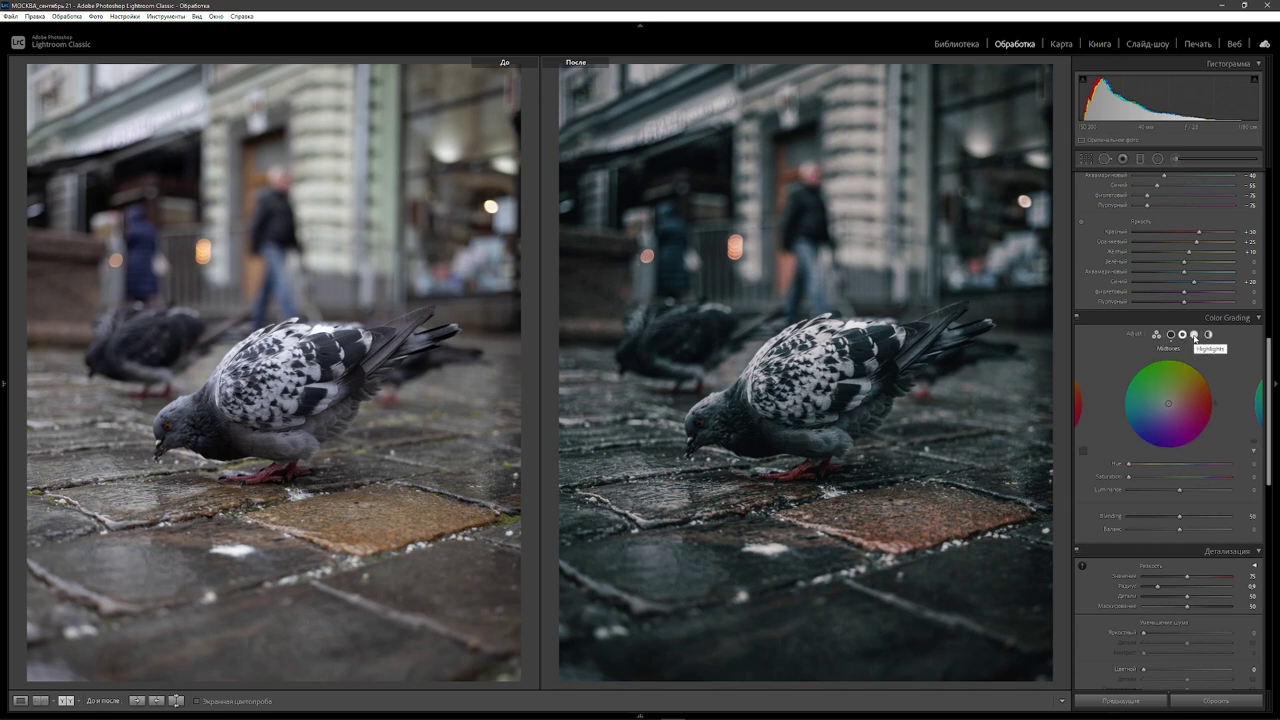
Step: Warm the highlights to orange hue 37 at saturation 30, toggling grading to compare
left_click(1194, 336)
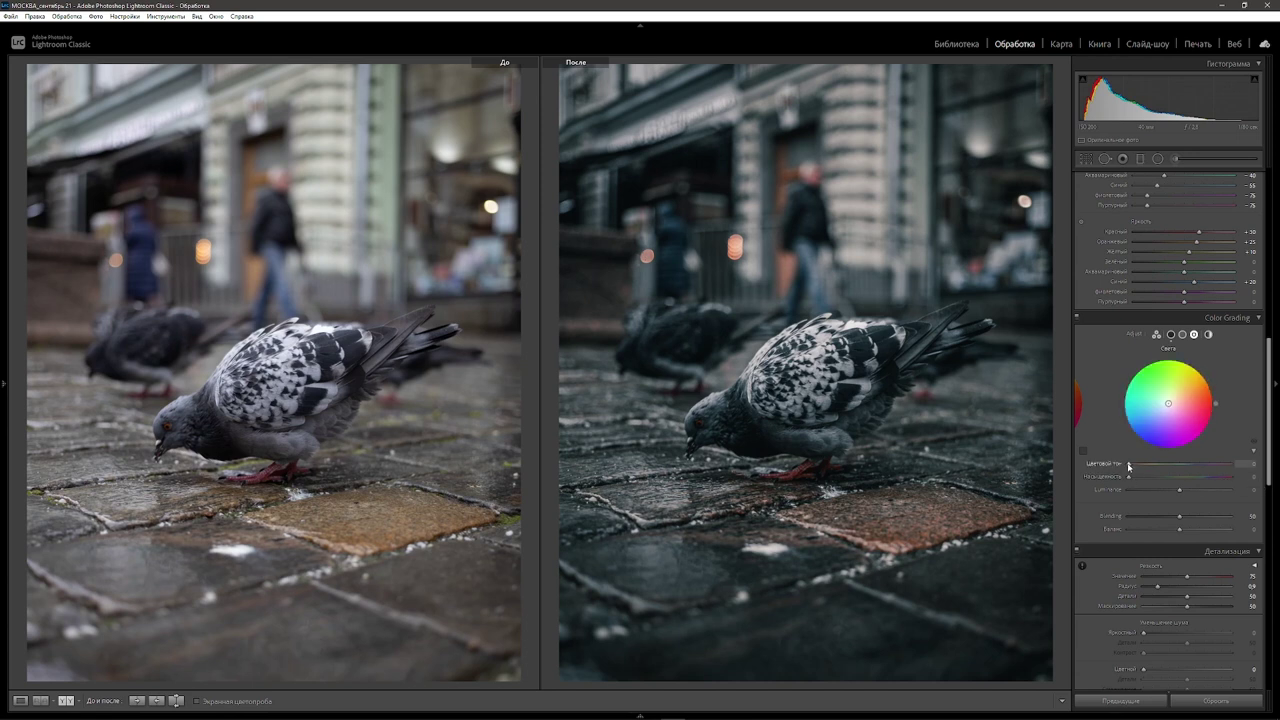
left_click_drag(1128, 464, 1138, 464)
left_click_drag(1129, 479, 1233, 479)
left_click_drag(1228, 487, 1181, 488)
mouse_move(1181, 488)
left_mouse_down()
mouse_move(1205, 486)
mouse_move(1162, 485)
left_mouse_up()
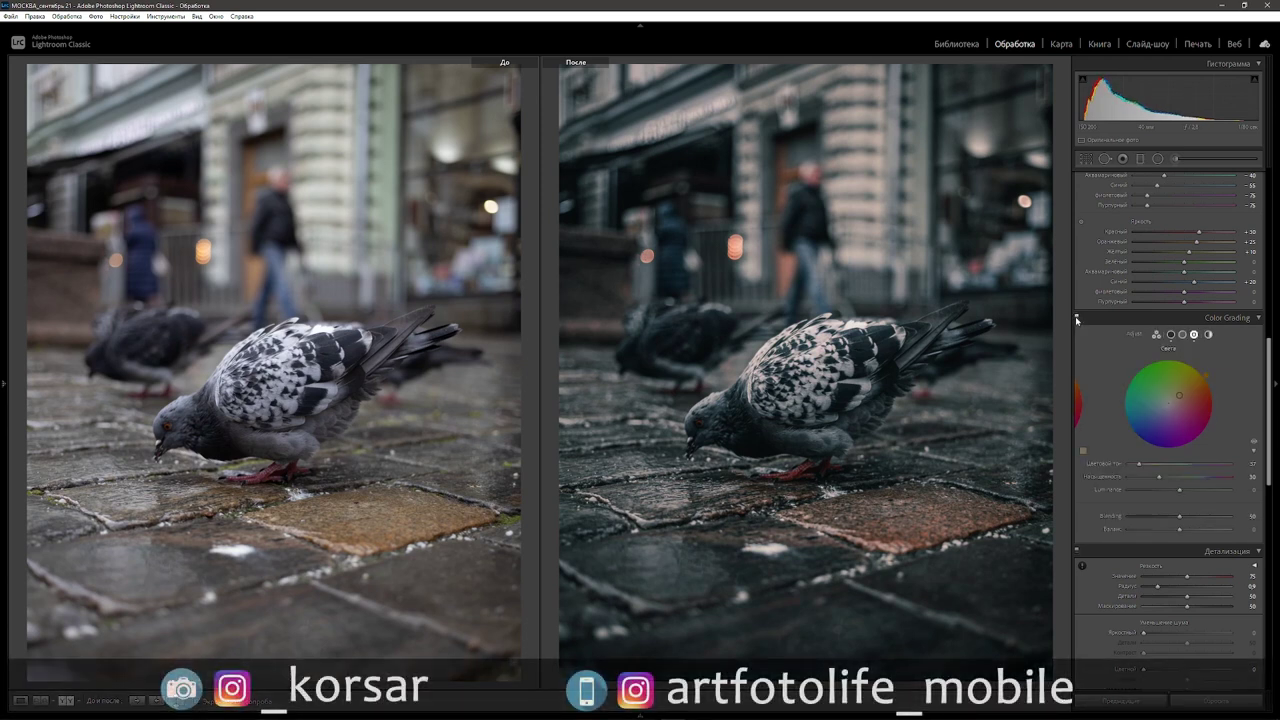
left_click(1077, 319)
left_click(1077, 319)
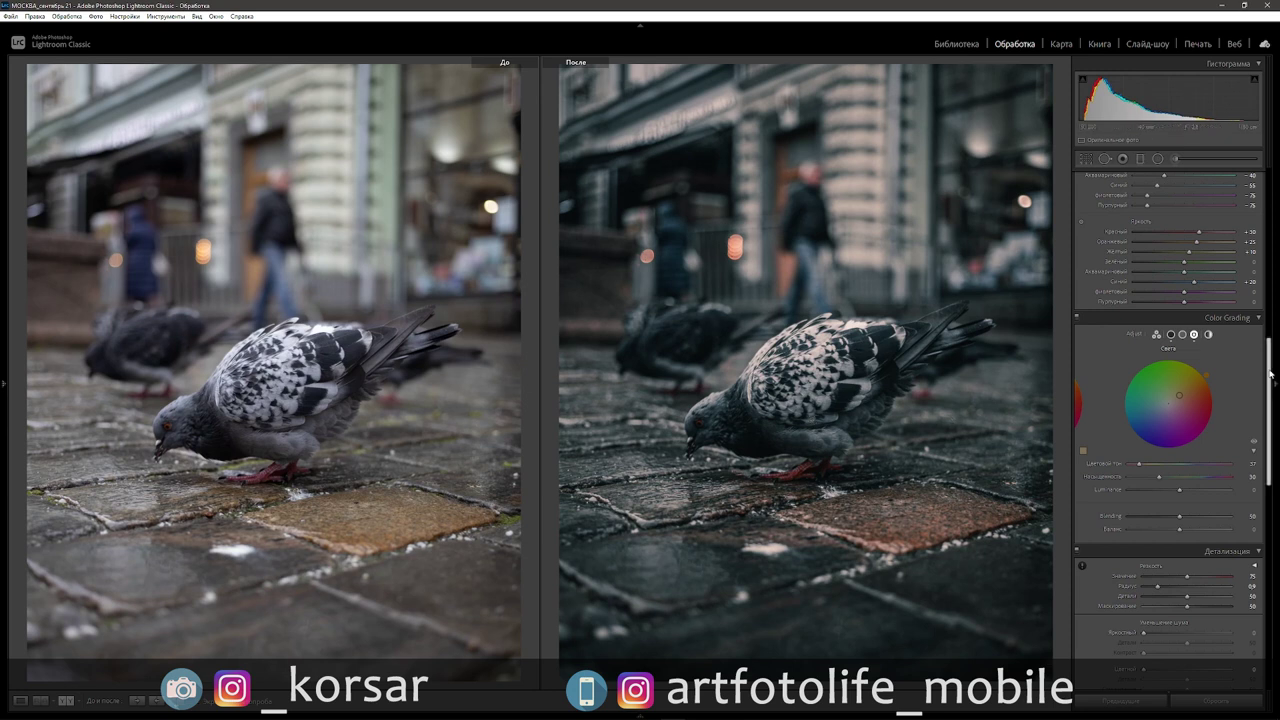
Step: Raise Exposure to +0,70, boost Vibrance and lower Saturation in the Basic panel
left_click_drag(1271, 373, 1274, 190)
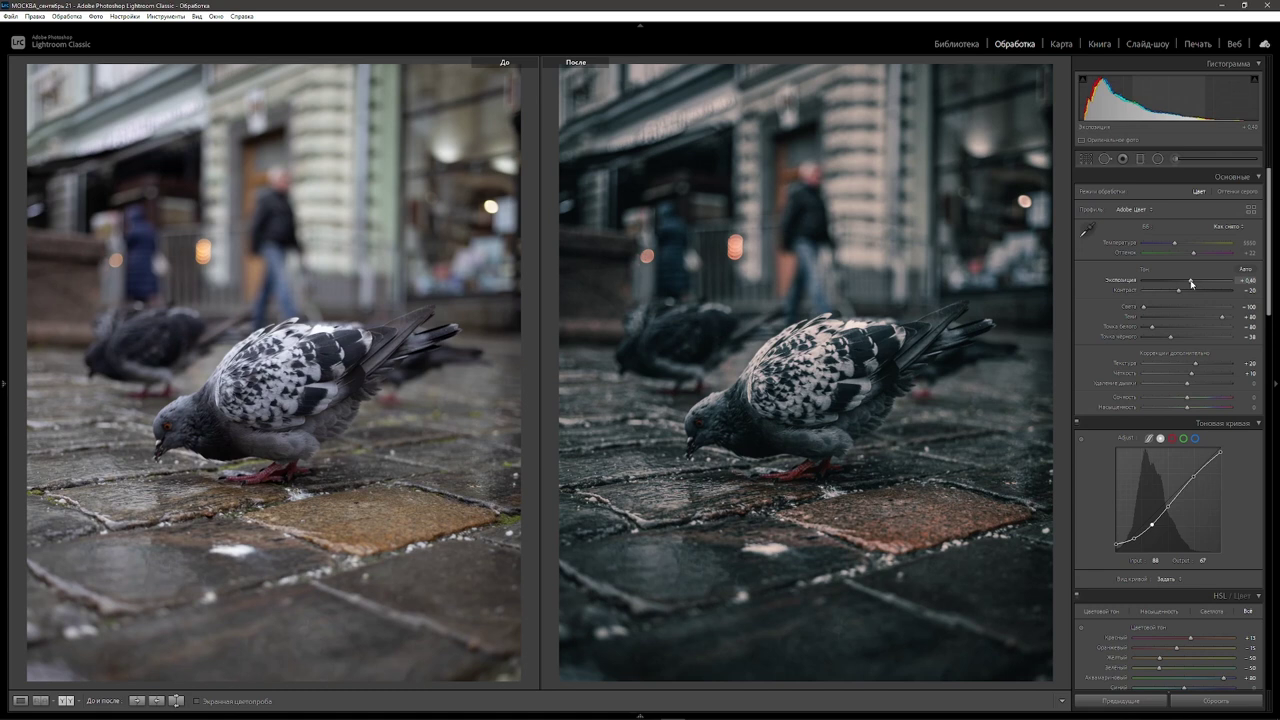
left_click_drag(1191, 284, 1194, 280)
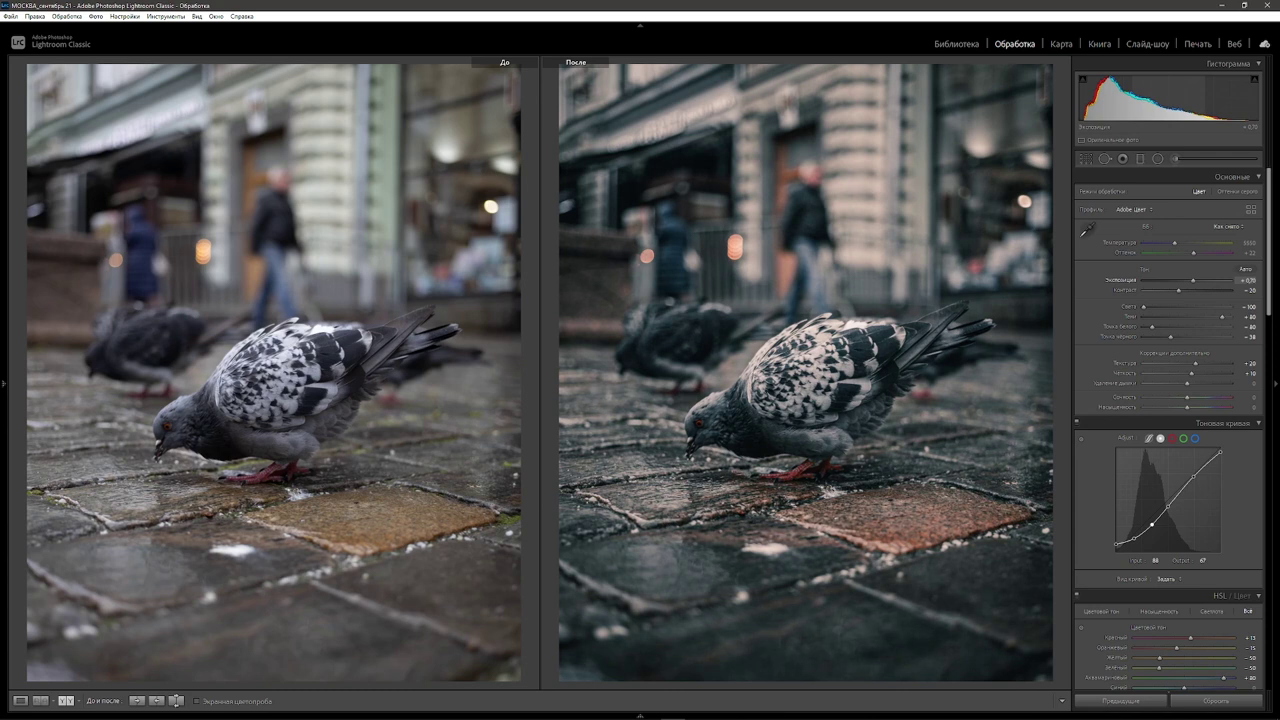
left_click_drag(1193, 280, 1192, 280)
left_click(1245, 281)
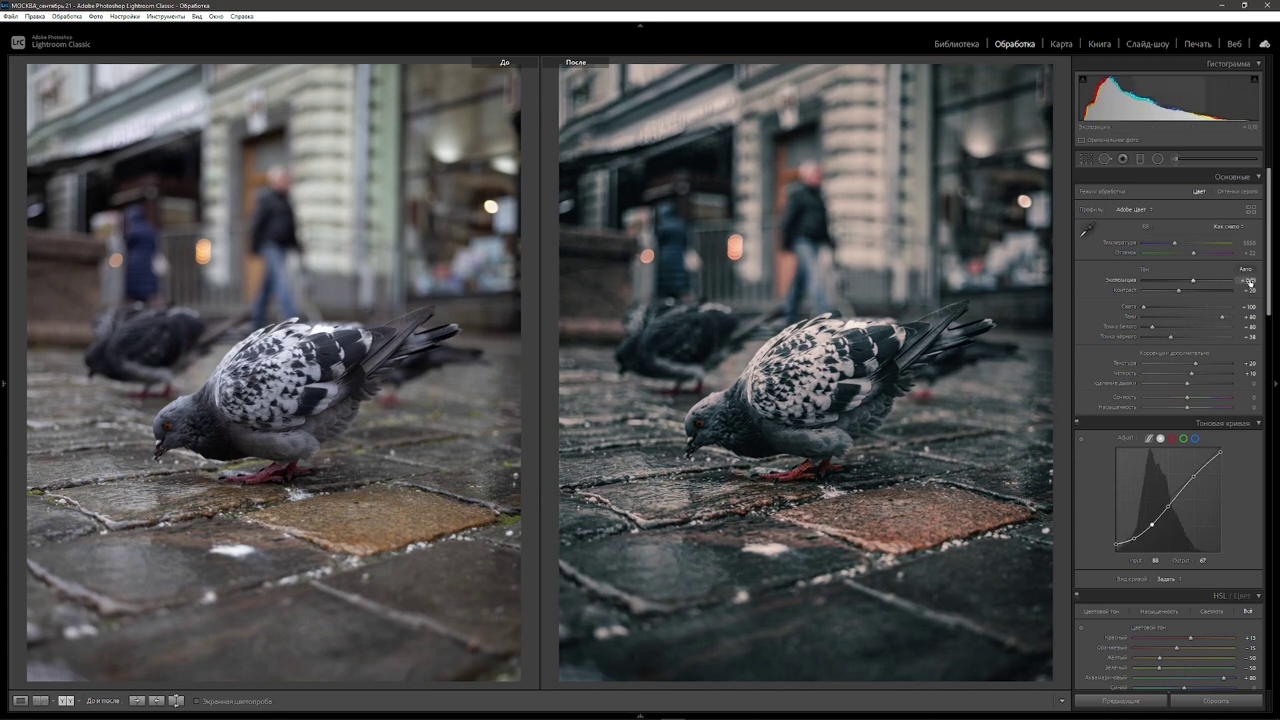
key("Return")
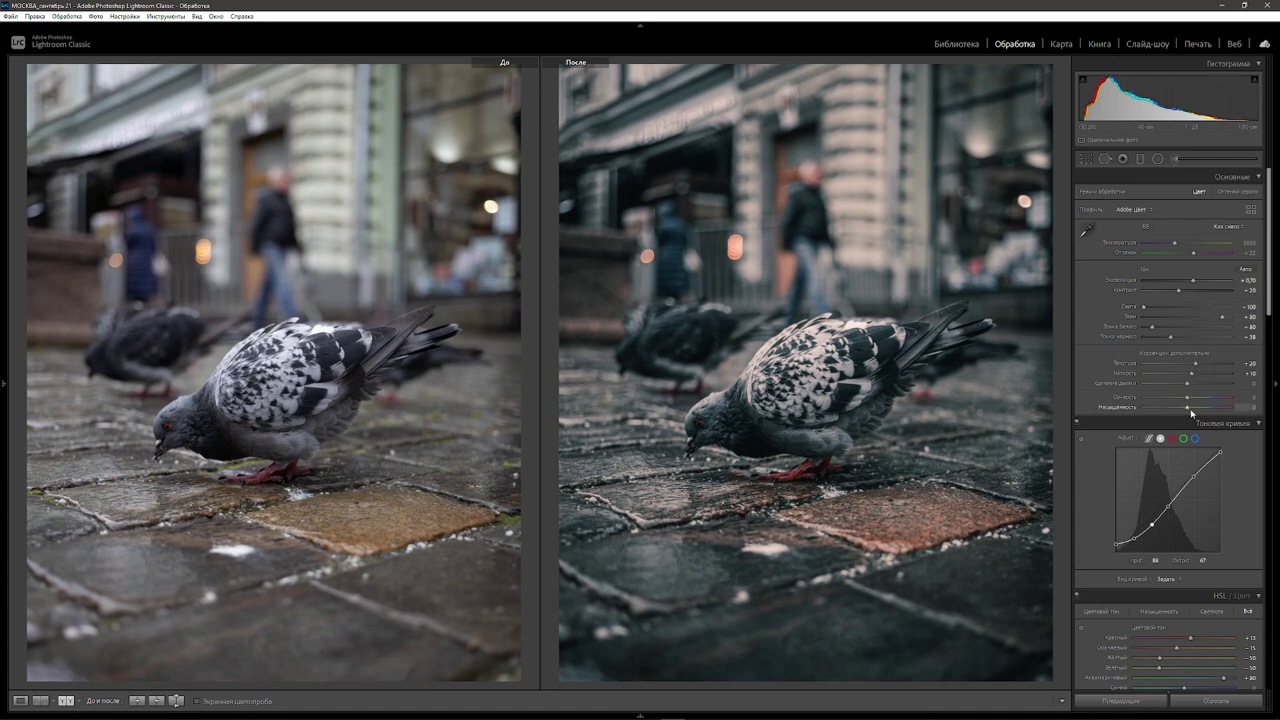
left_click_drag(1188, 400, 1203, 408)
left_click_drag(1199, 408, 1194, 408)
Step: Set a custom white balance temperature, then bring up the New Develop Preset dialog
left_click(1175, 242)
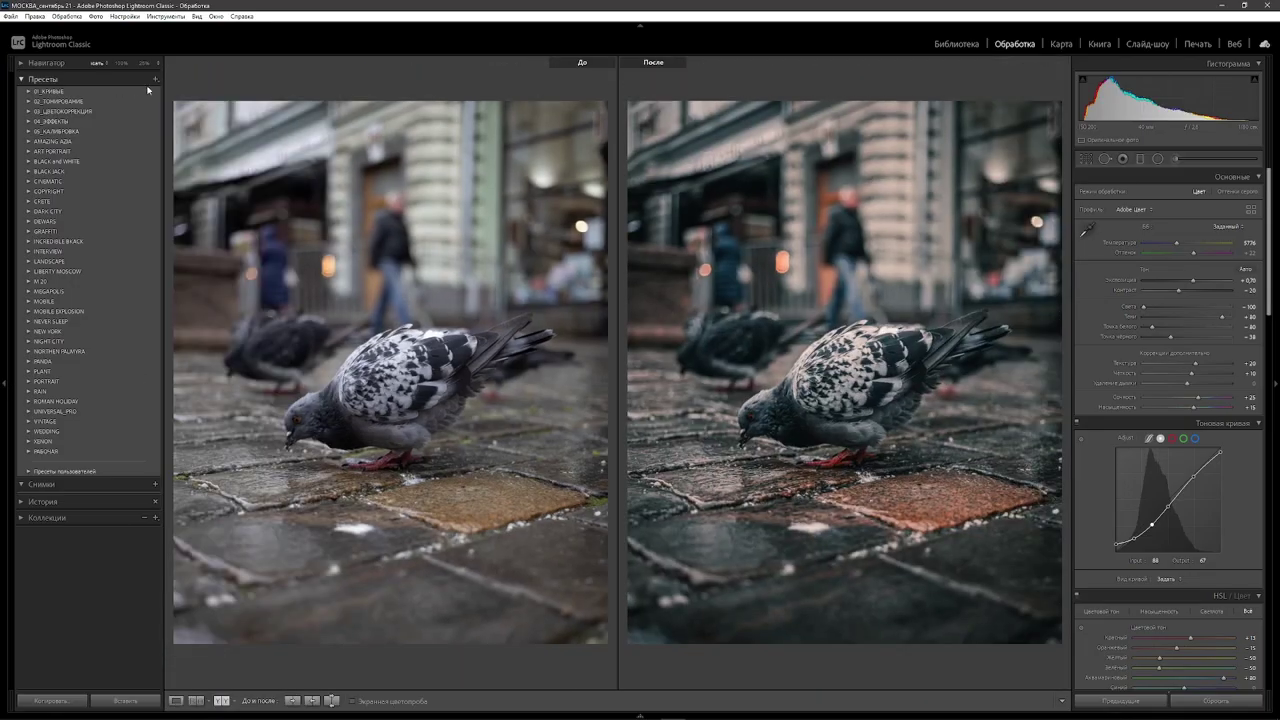
key("ctrl+shift+n")
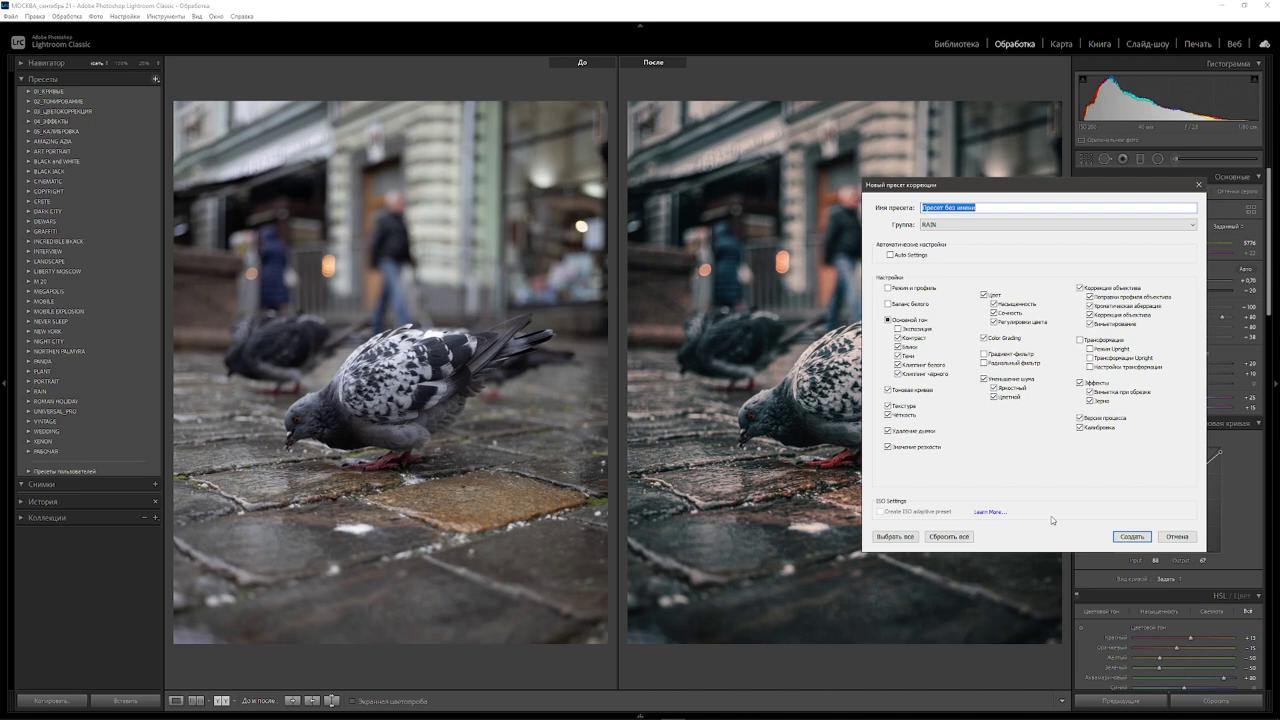
Step: Name the preset 011_Dove in the RAIN group and create it
type("011_Dove")
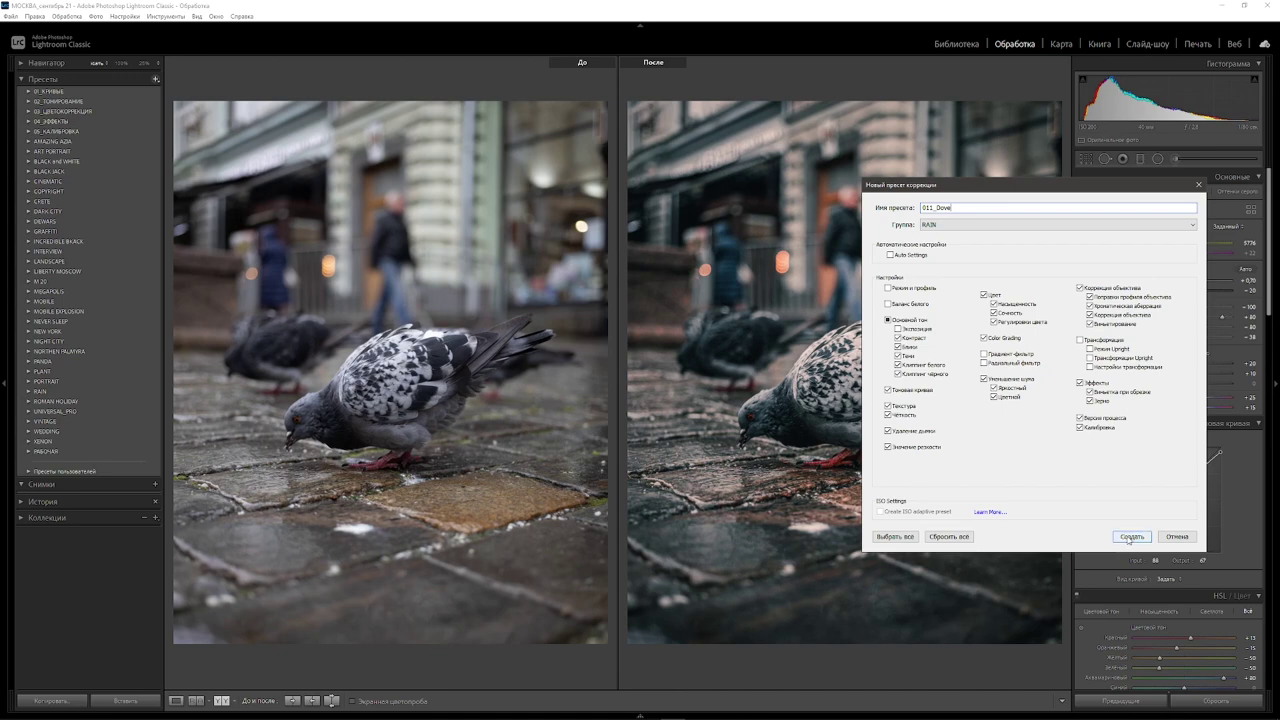
left_click(1132, 536)
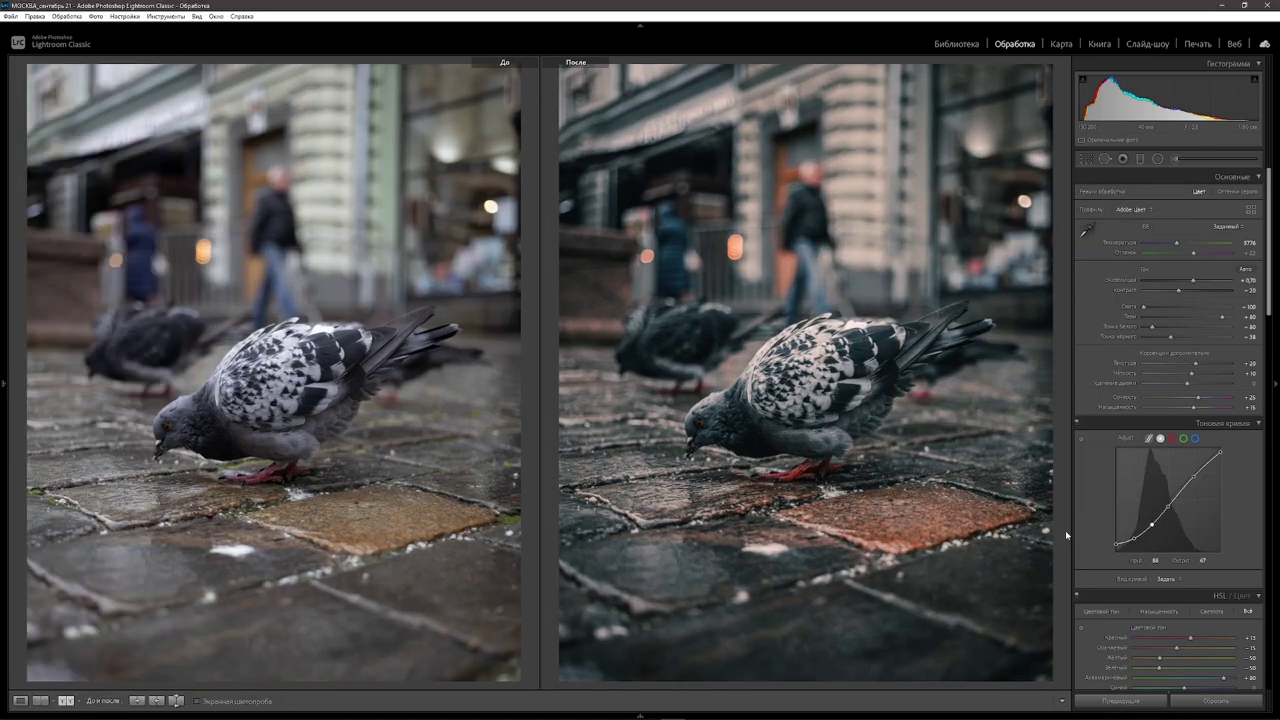